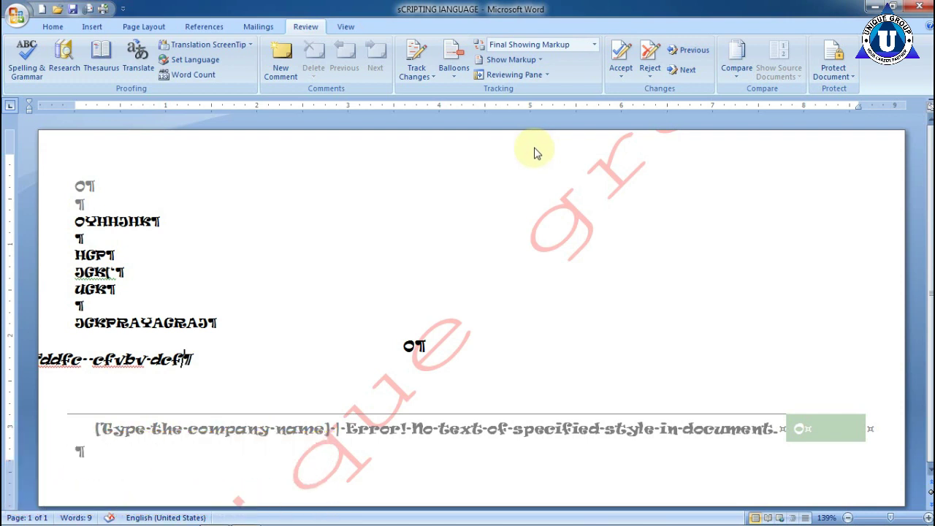
- Select all the document text and set it in the Mangal font
mouse_move(710, 523)
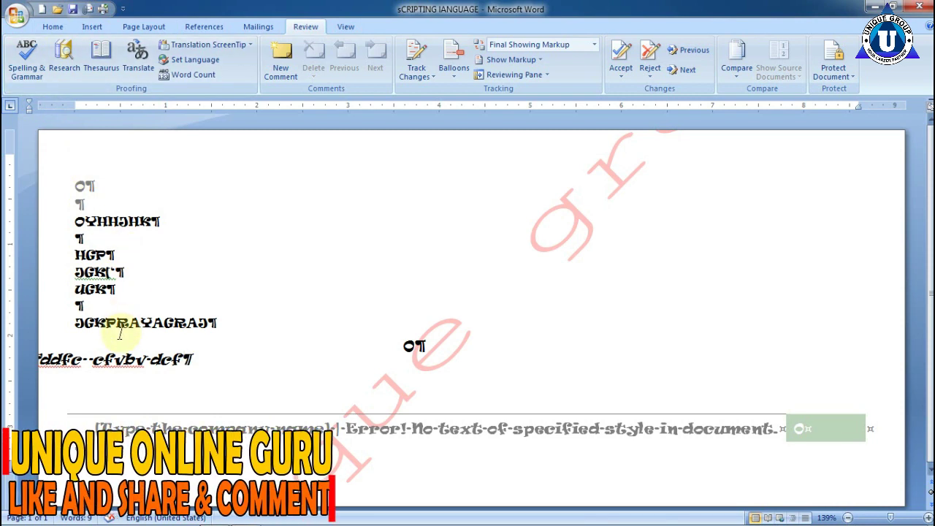
key("ctrl+a")
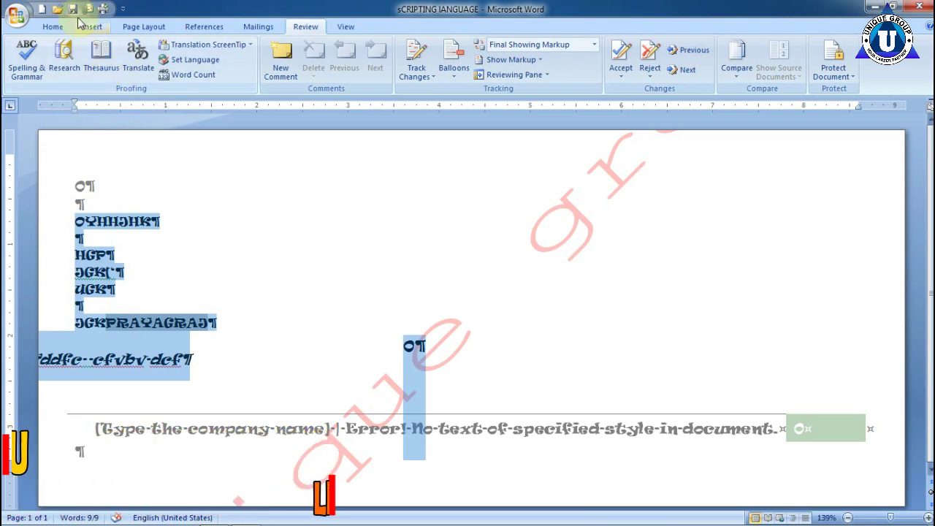
left_click(53, 26)
left_click(135, 49)
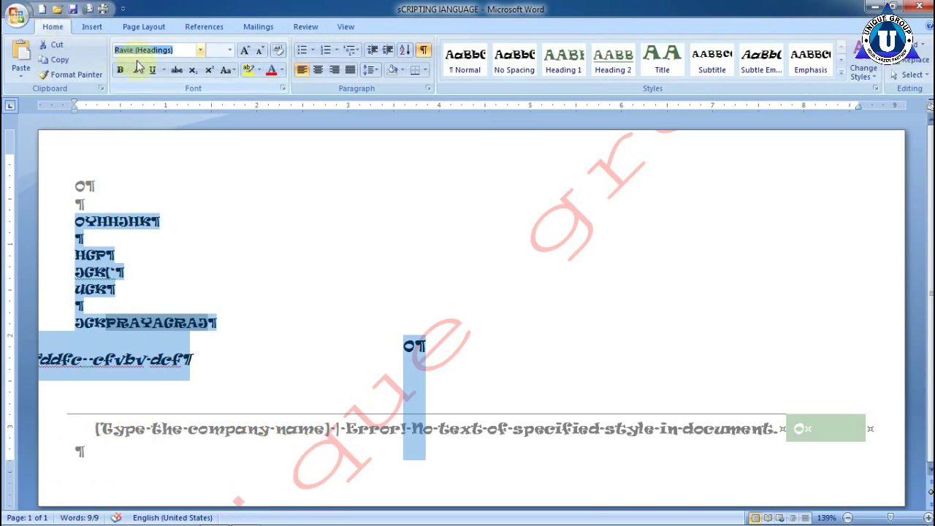
left_click(200, 49)
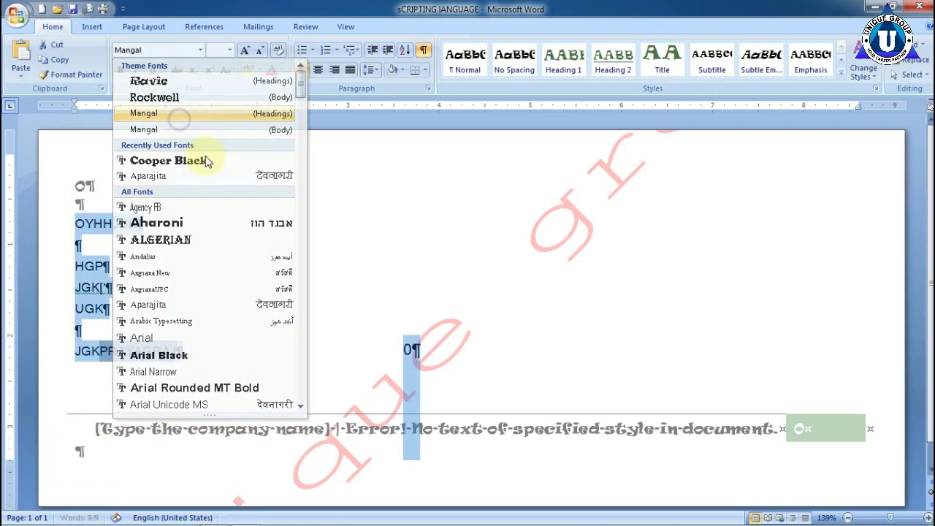
left_click(181, 115)
left_click(120, 243)
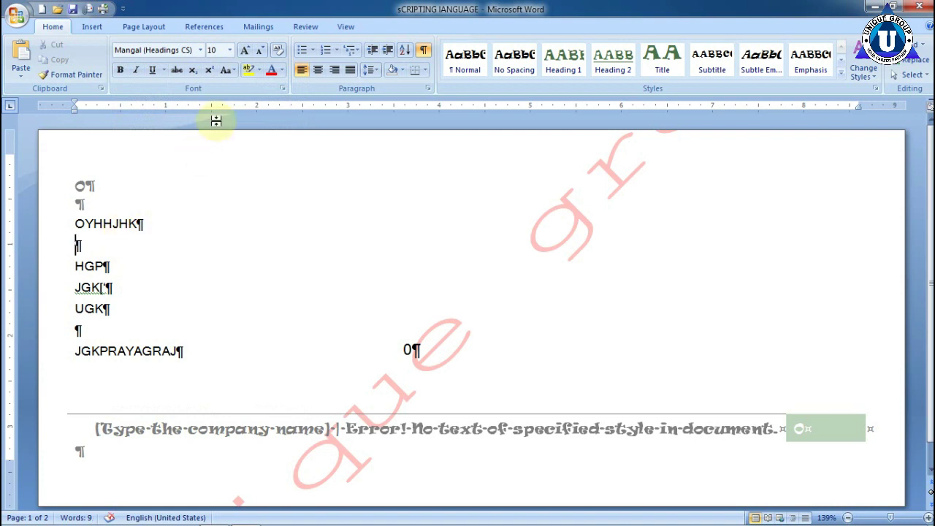
- Hide the paragraph marks and go back to the Review tab
left_click(424, 49)
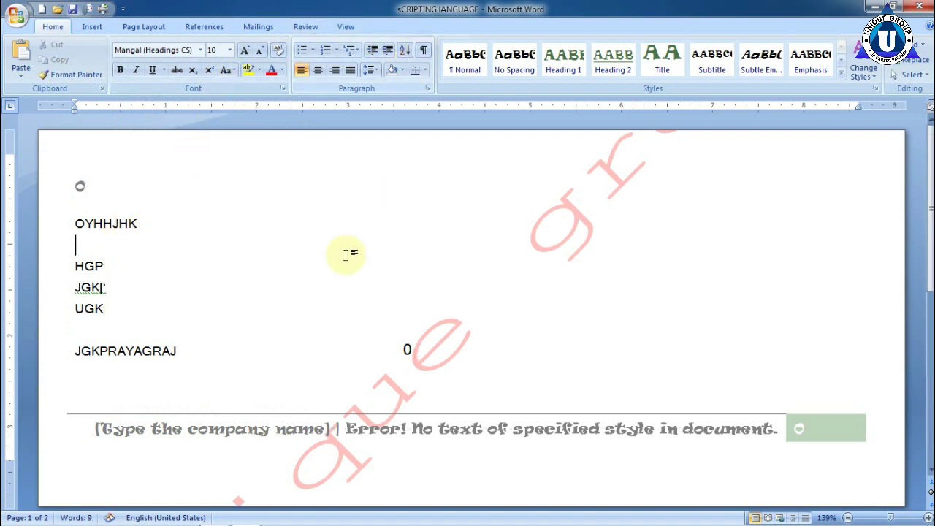
left_click(258, 27)
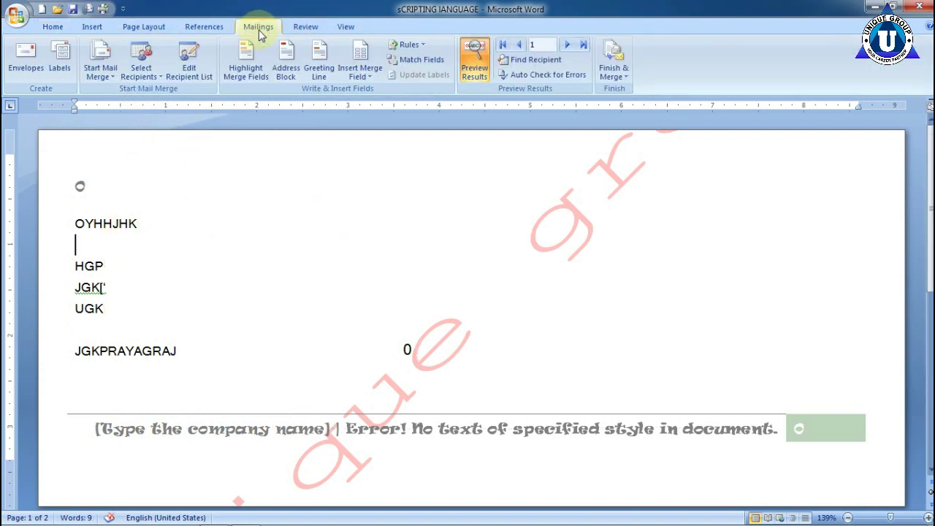
left_click(302, 28)
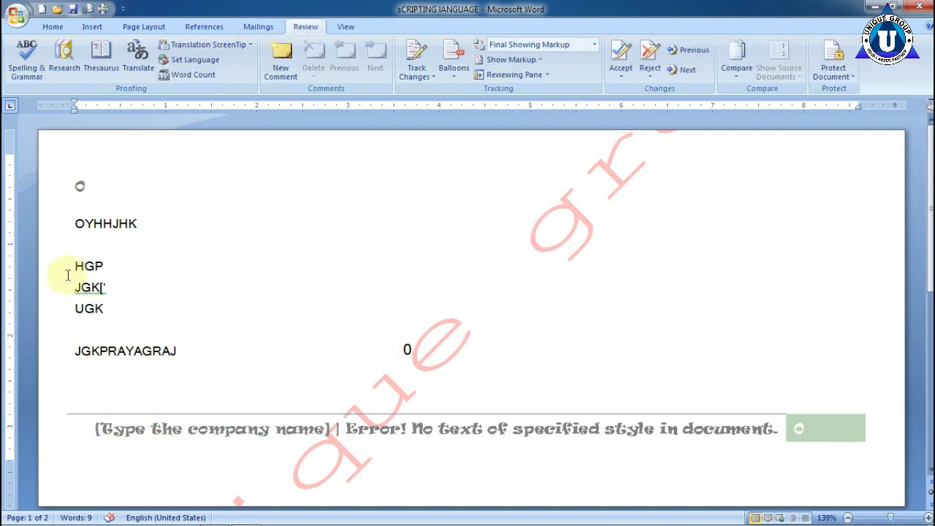
- Spell-check the selected JGK[' text and ignore its flag once
left_click(95, 247)
left_click_drag(73, 280, 107, 290)
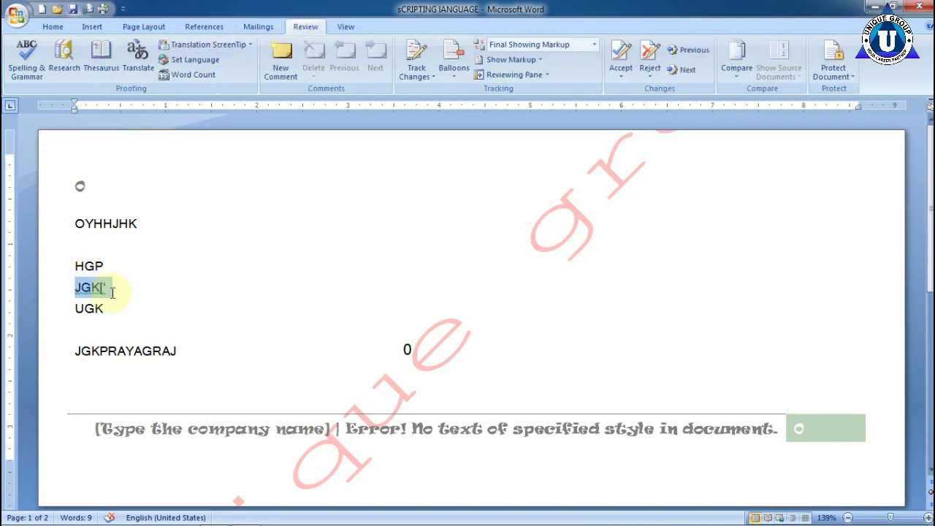
left_click(29, 69)
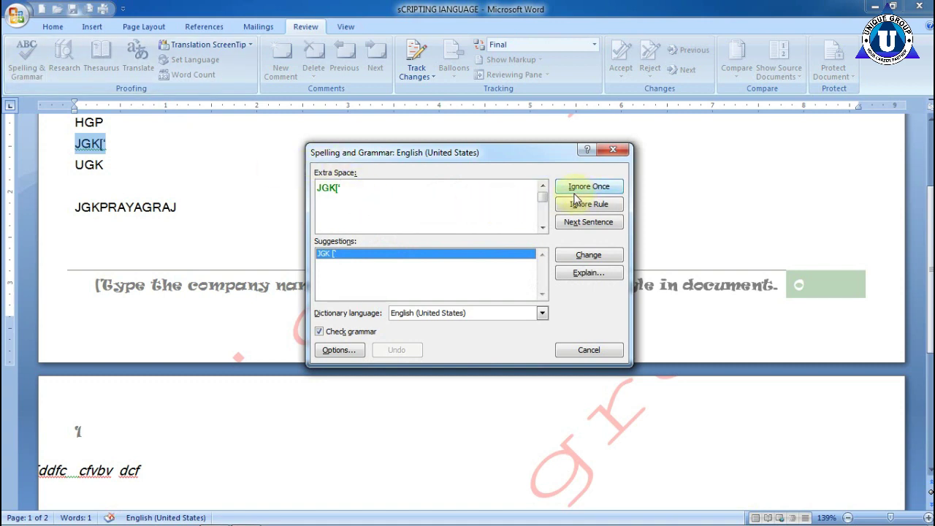
left_click(597, 189)
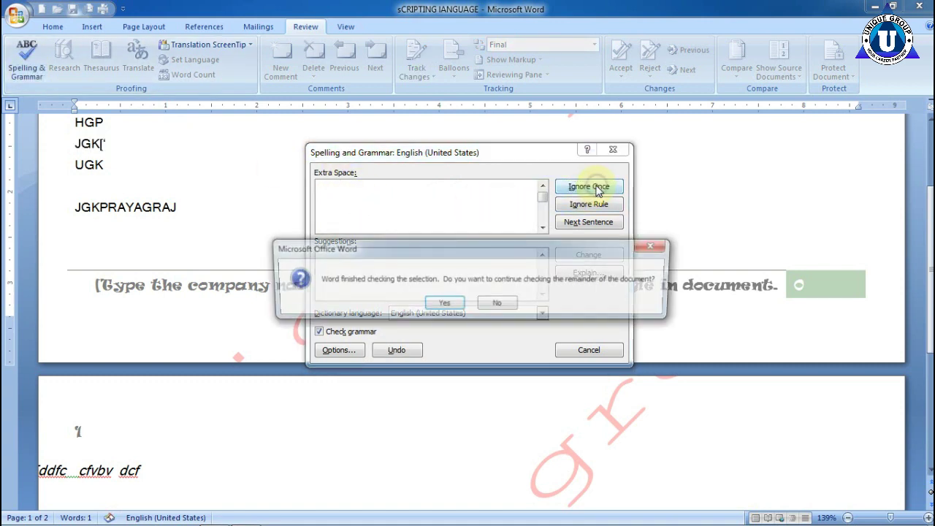
left_click(443, 302)
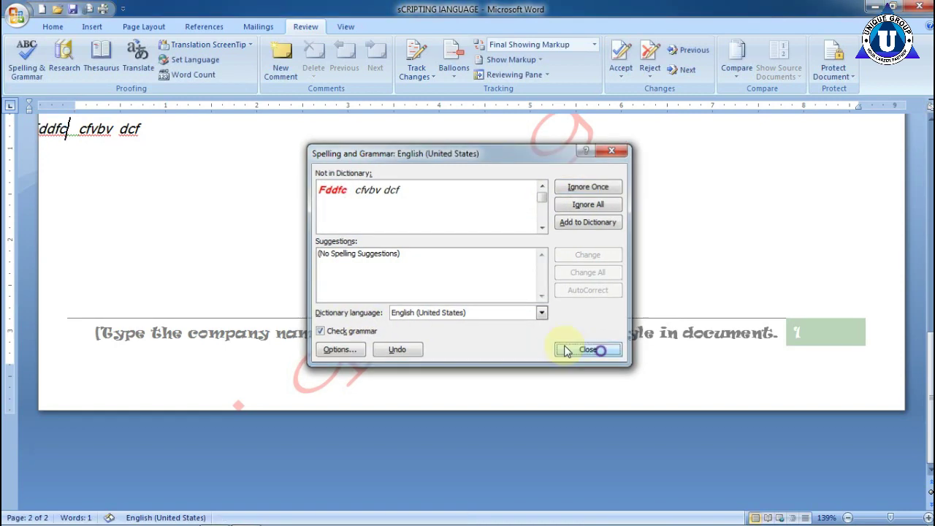
left_click(588, 350)
- Spell-check the line ddfc cfvbv dcf, ignoring all occurrences of Fddfc
left_click(170, 133)
left_click_drag(170, 133, 33, 127)
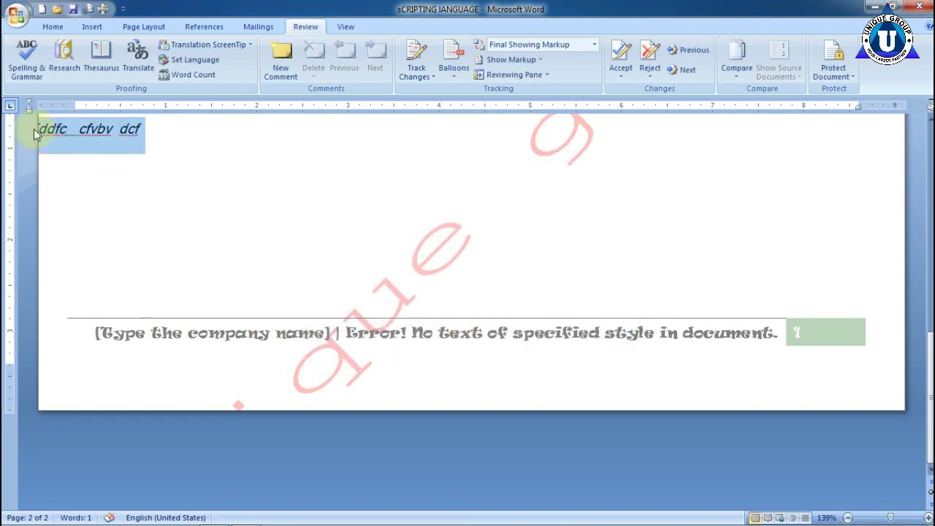
left_click(28, 59)
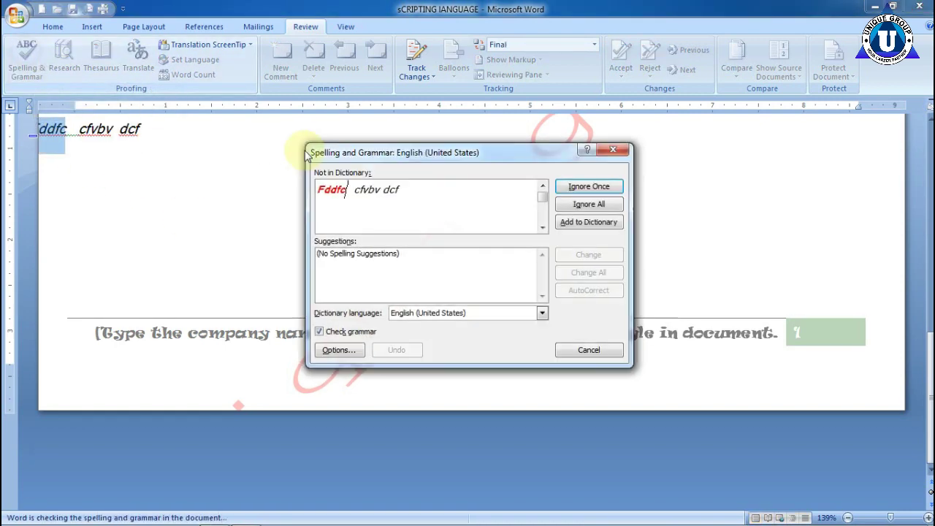
left_click(346, 190)
left_click(588, 205)
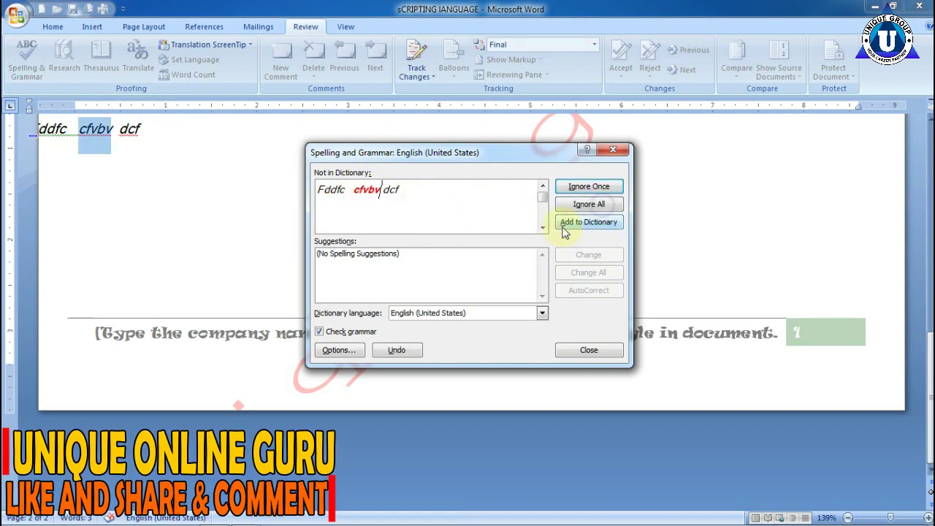
left_click(588, 350)
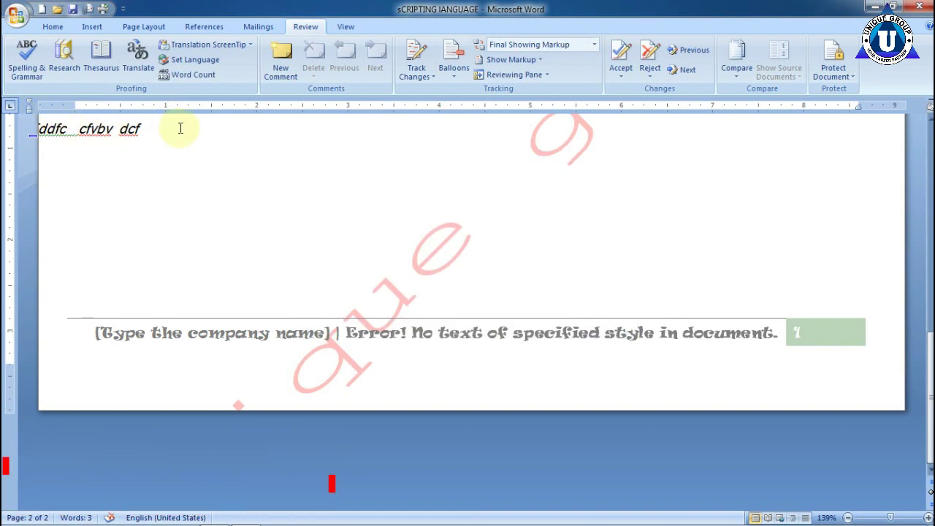
left_click_drag(179, 129, 16, 123)
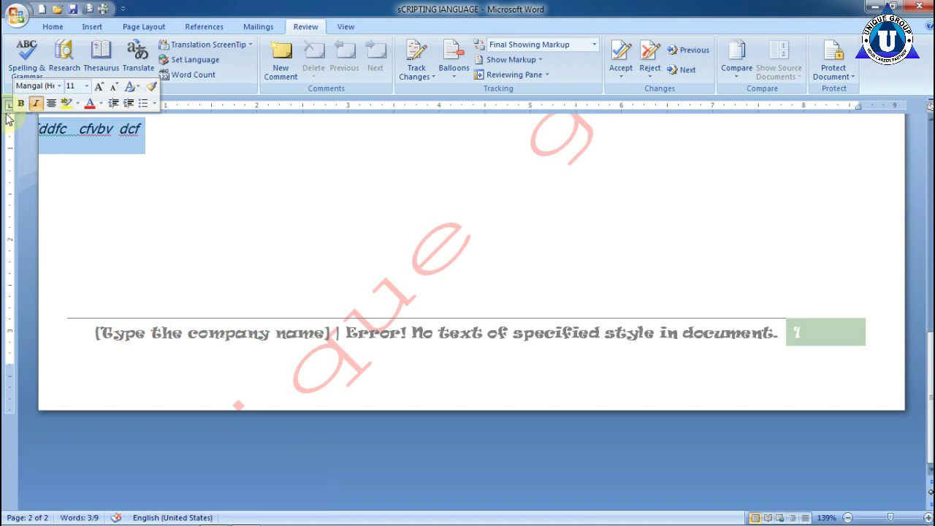
left_click(65, 54)
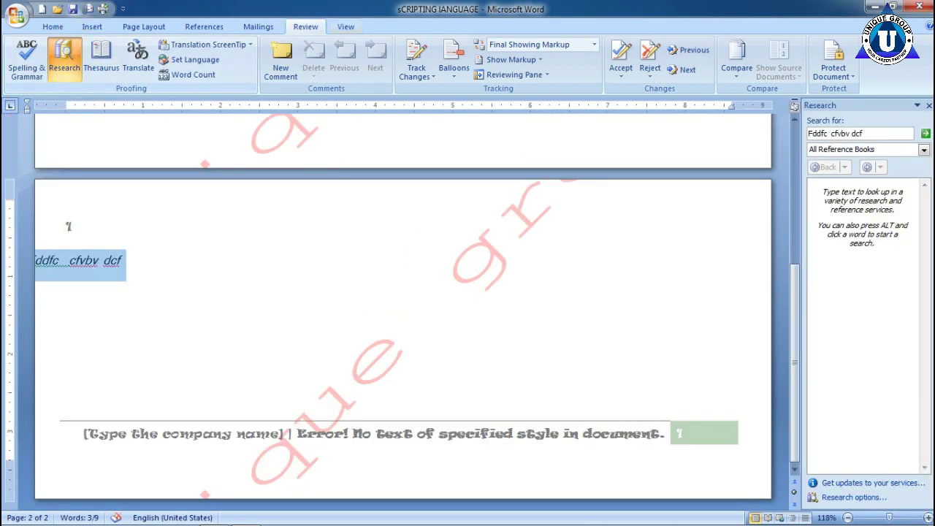
mouse_move(819, 516)
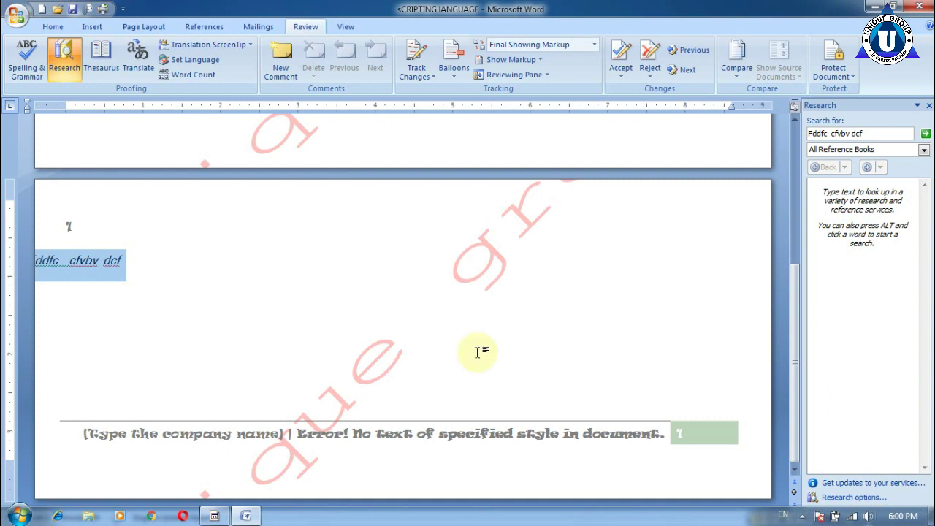
left_click(108, 46)
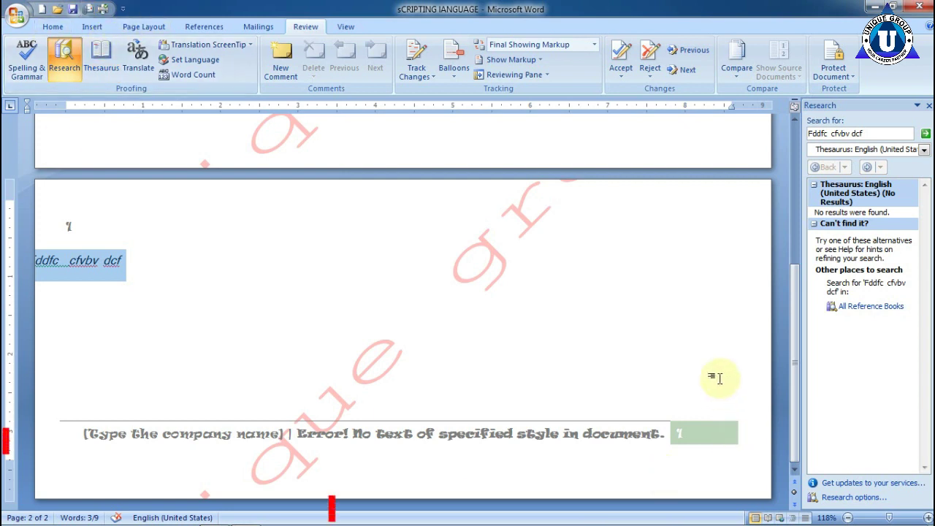
left_click(871, 307)
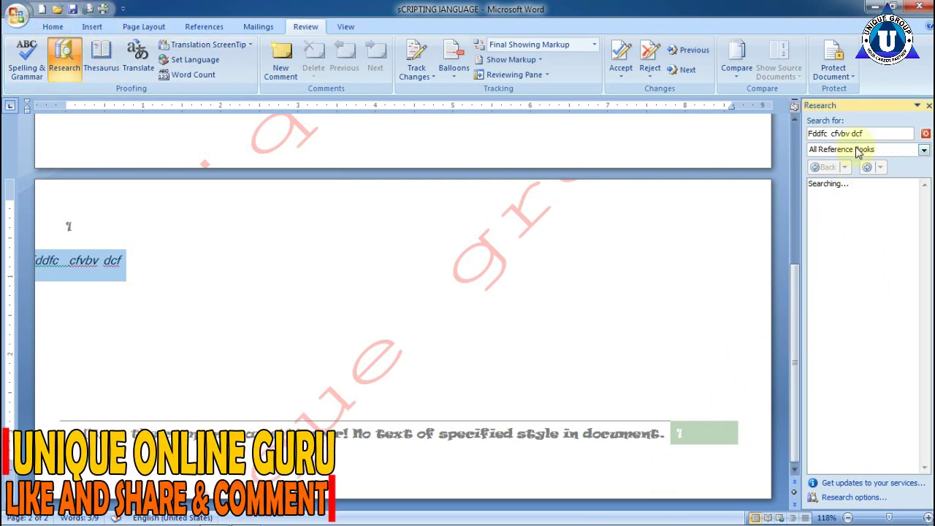
left_click(847, 149)
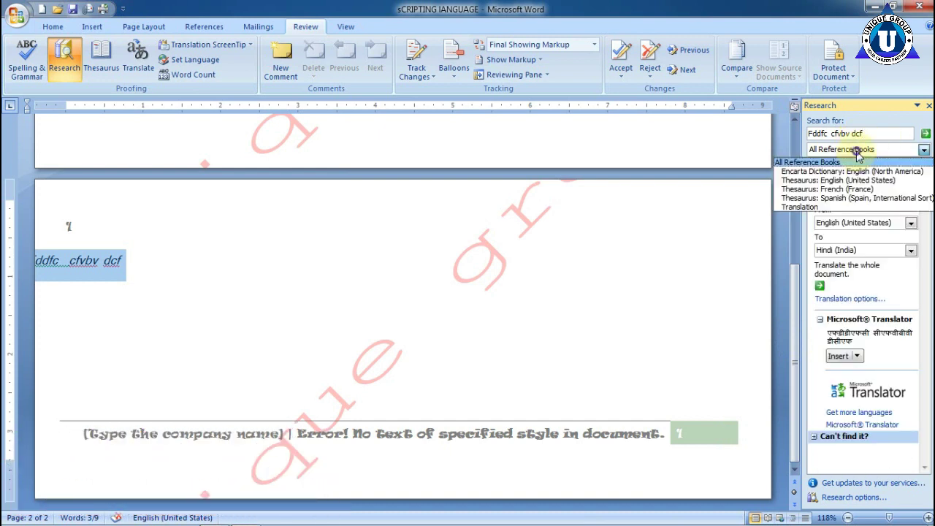
left_click(838, 193)
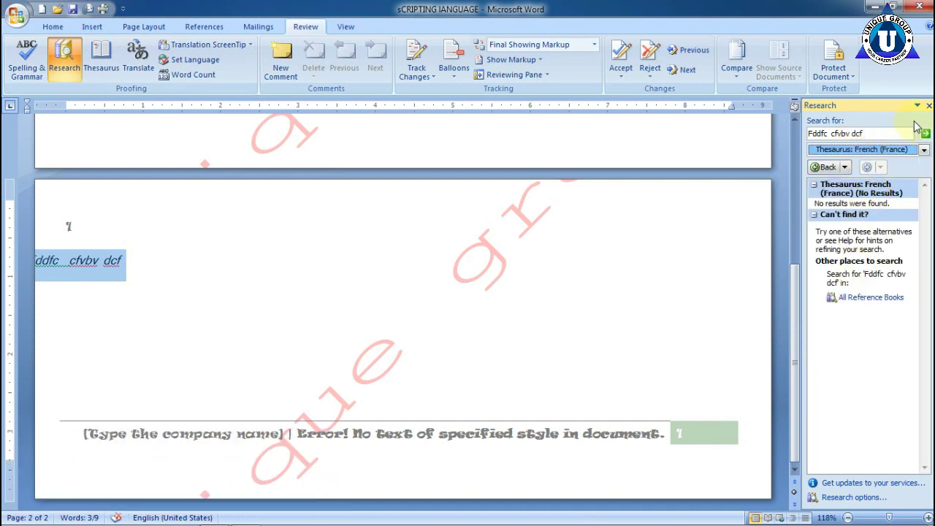
left_click(927, 106)
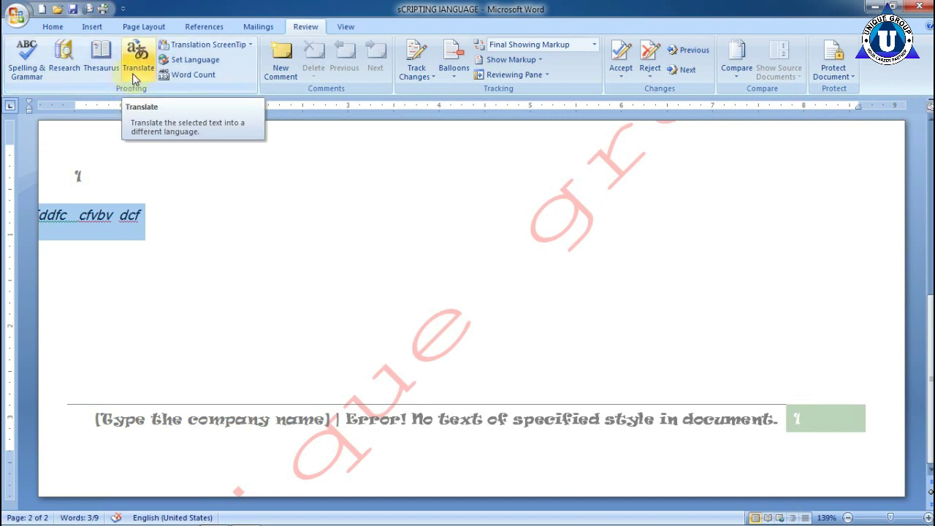
- In the Research pane, translate a typed English sentence about the author into Hindi
left_click(133, 73)
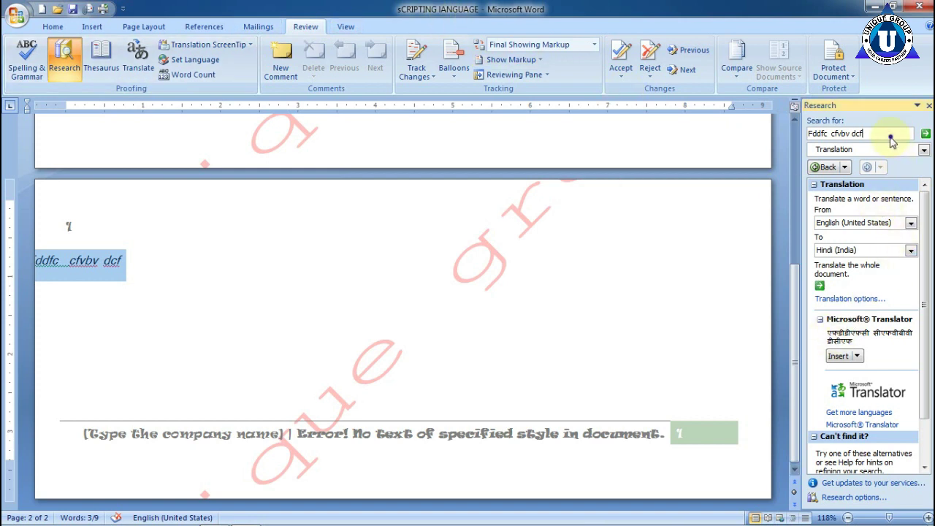
left_click_drag(893, 134, 811, 137)
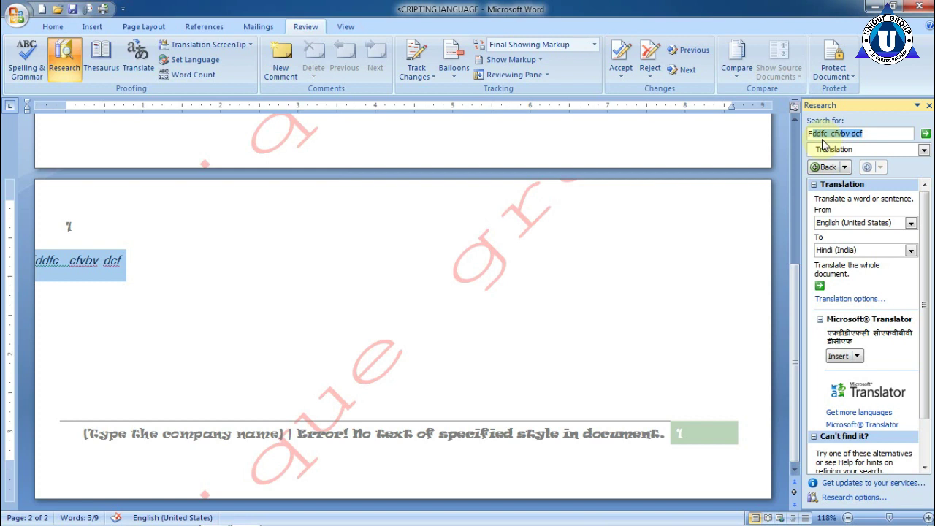
key("BackSpace")
type("my name is ratnakar")
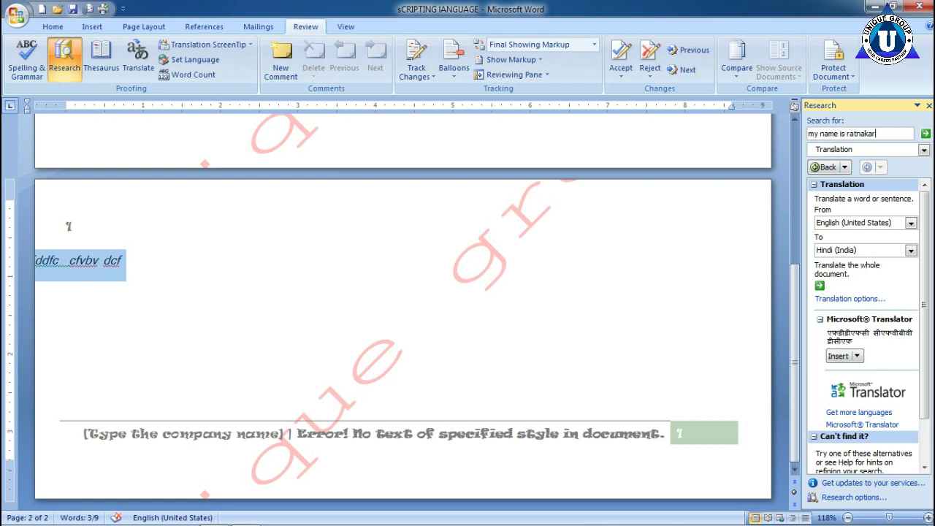
left_click(822, 141)
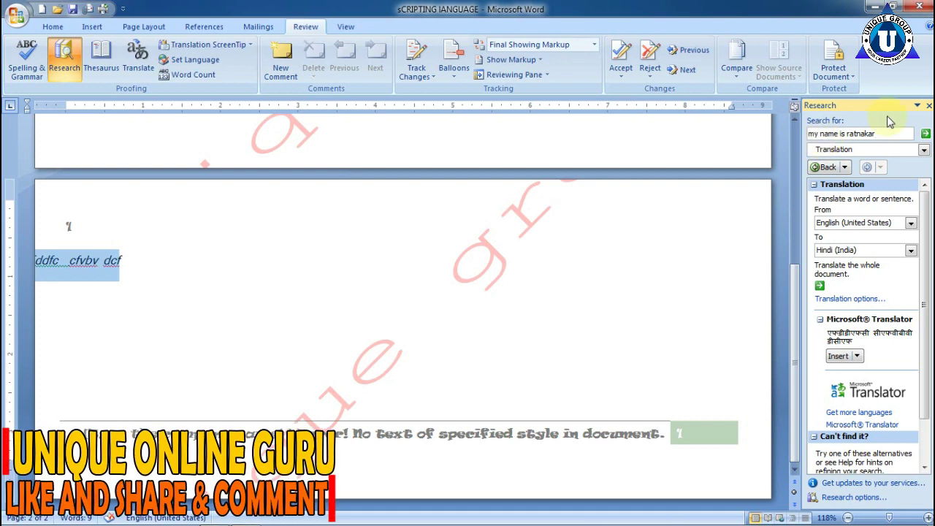
left_click(925, 135)
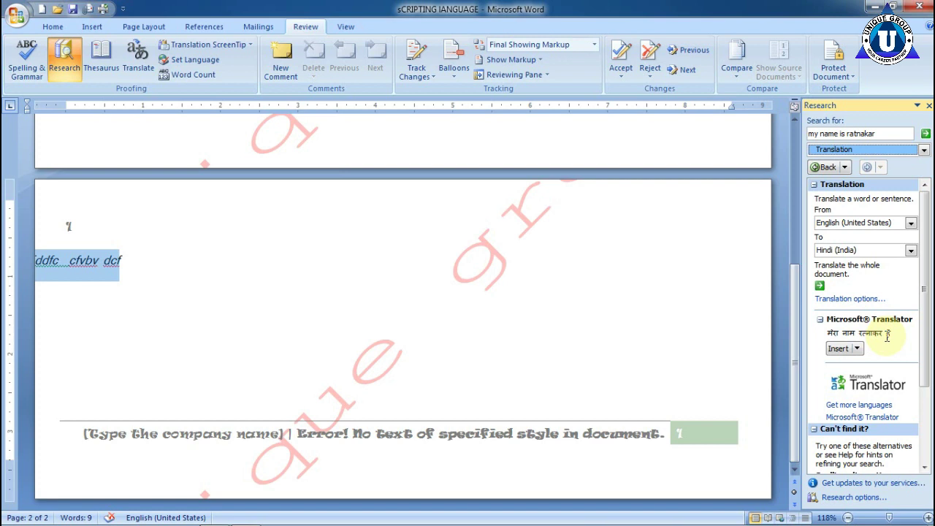
left_click_drag(876, 133, 776, 134)
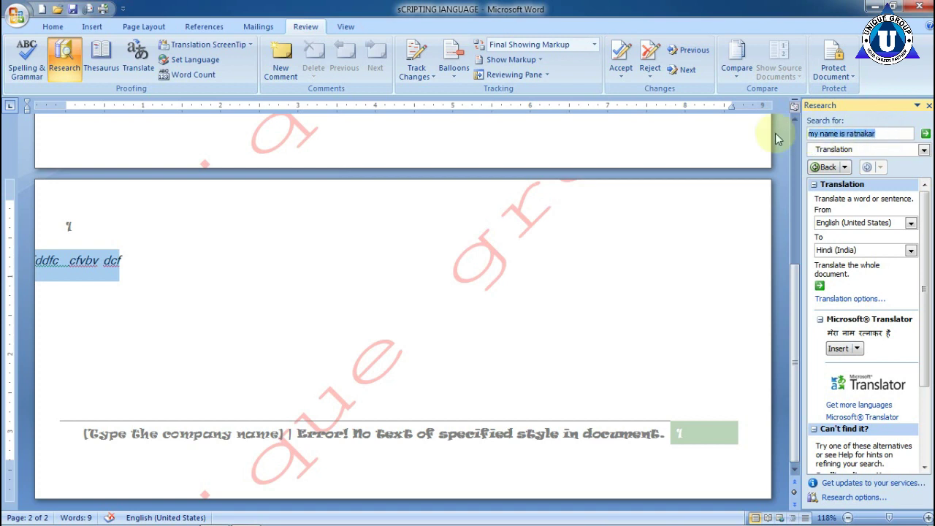
- Translate 'i love you' into Hindi and dismiss the Windows colour-scheme prompt
type("i love yo")
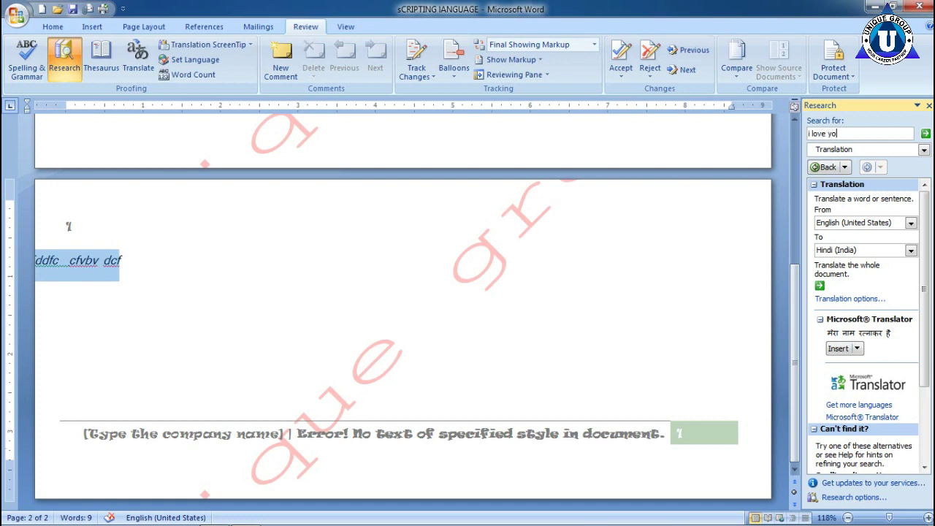
type("u")
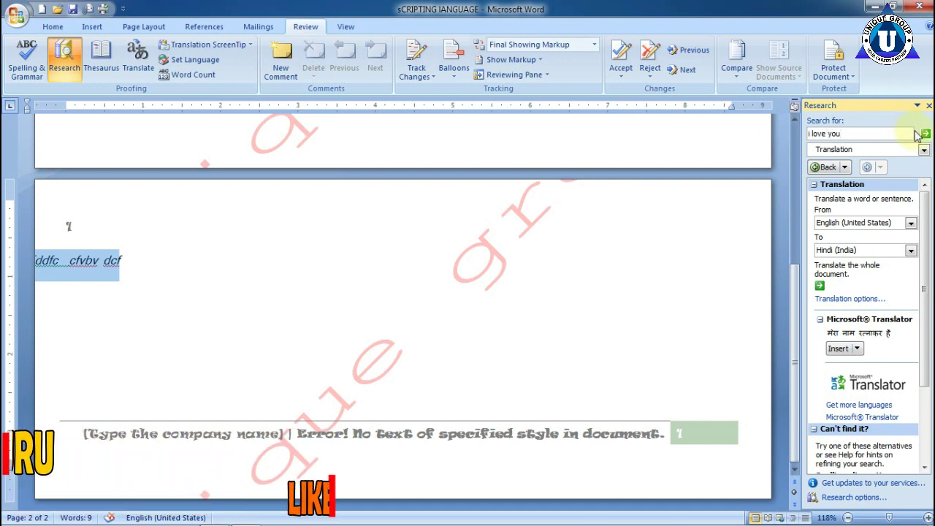
left_click(924, 134)
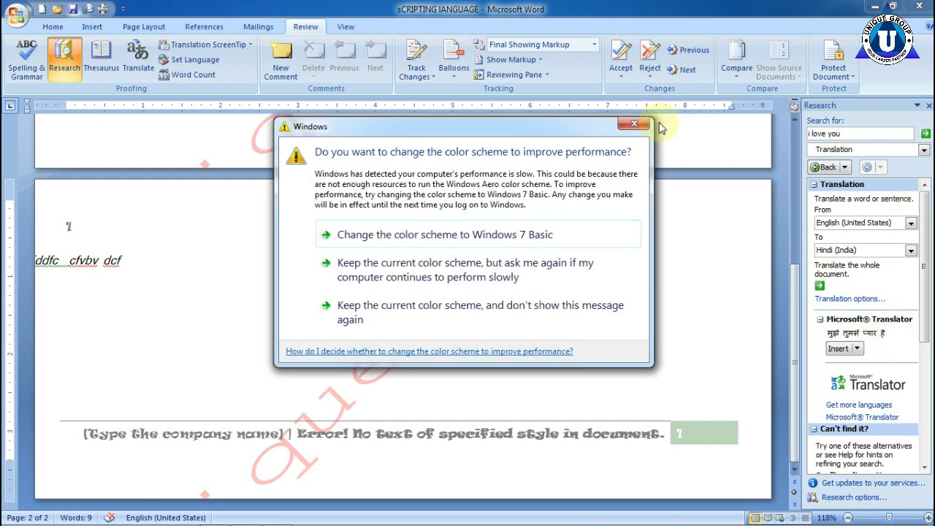
left_click(634, 125)
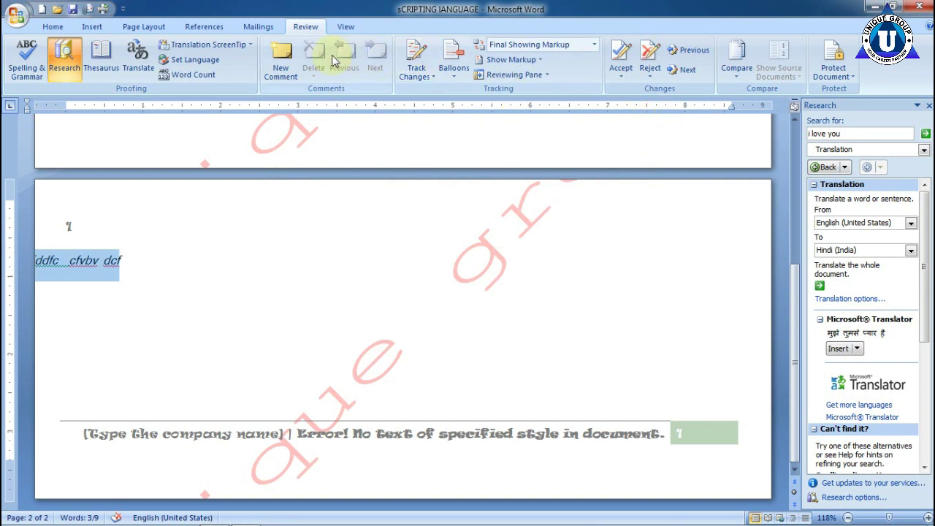
left_click(211, 46)
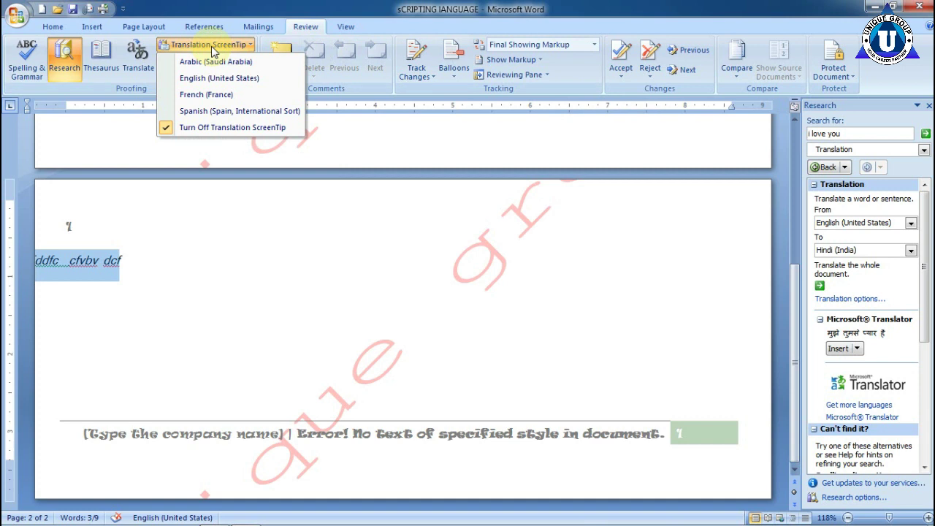
left_click(215, 312)
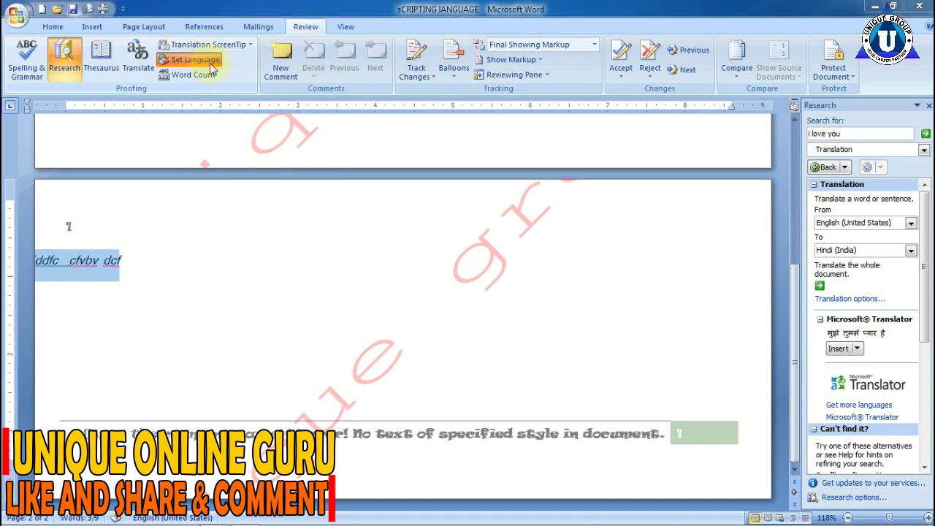
left_click(211, 65)
left_click(391, 249)
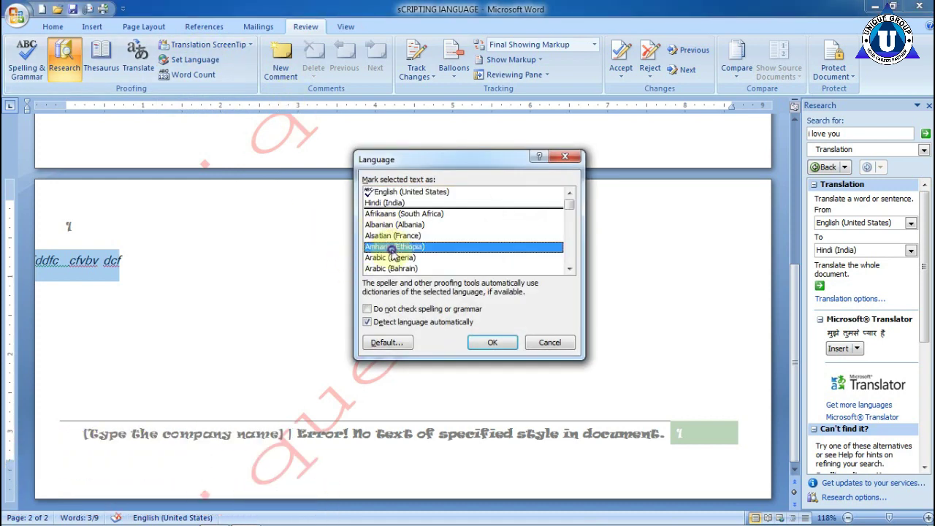
scroll(391, 249, "down", 5)
scroll(395, 253, "down", 10)
scroll(395, 252, "up", 7)
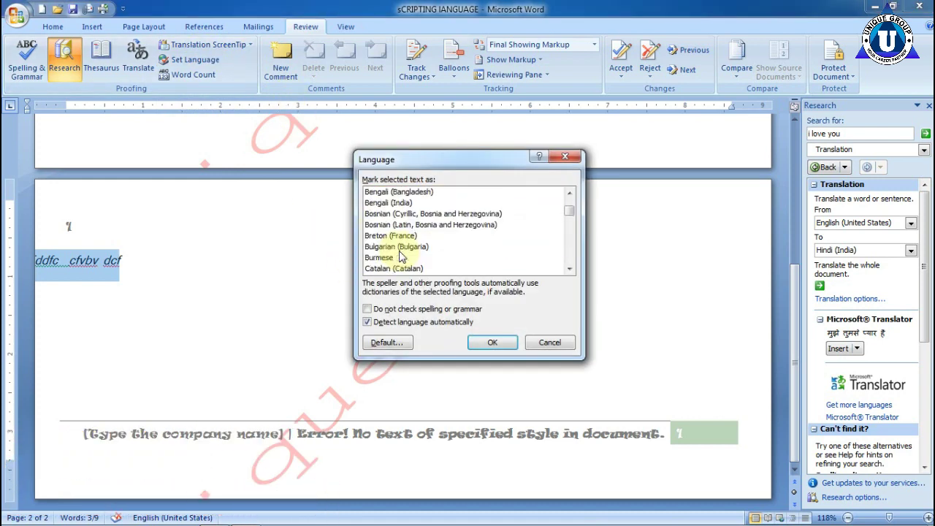
scroll(396, 252, "up", 7)
scroll(401, 252, "up", 3)
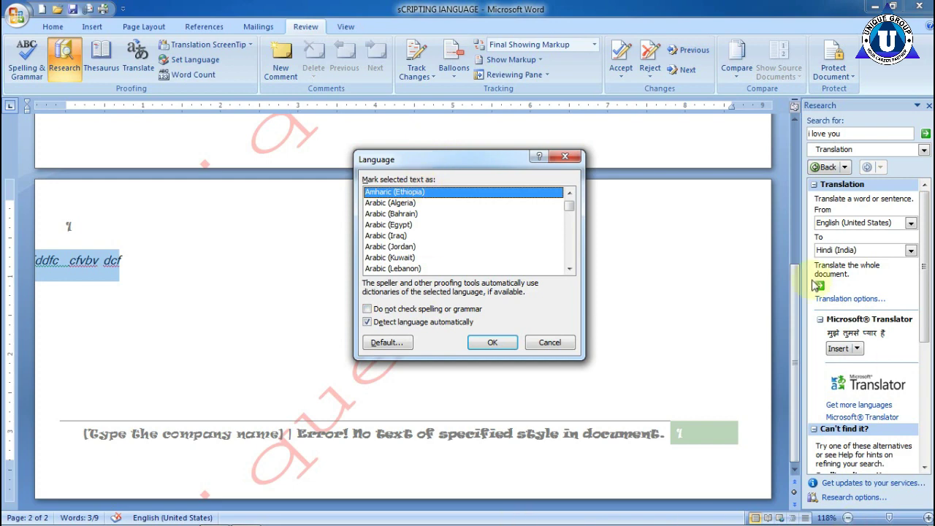
left_click(564, 156)
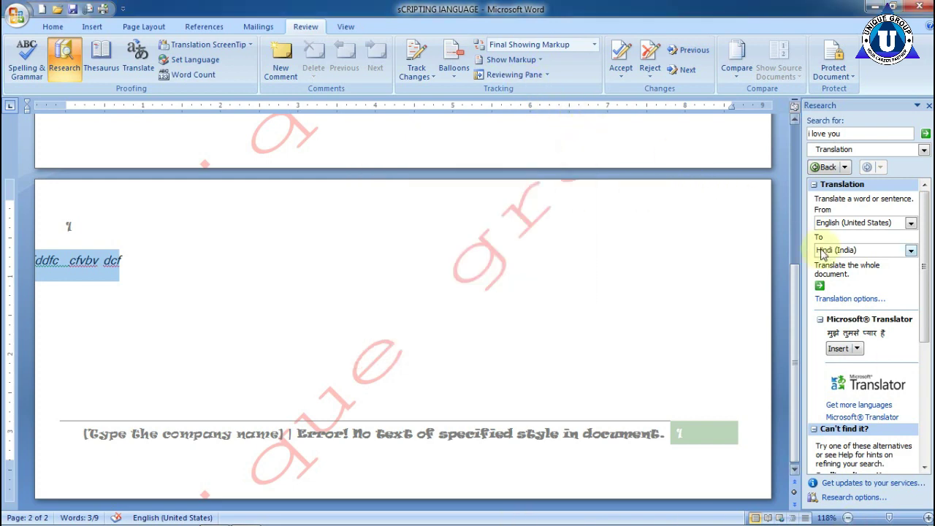
left_click(822, 252)
scroll(835, 313, "down", 6)
scroll(835, 313, "up", 6)
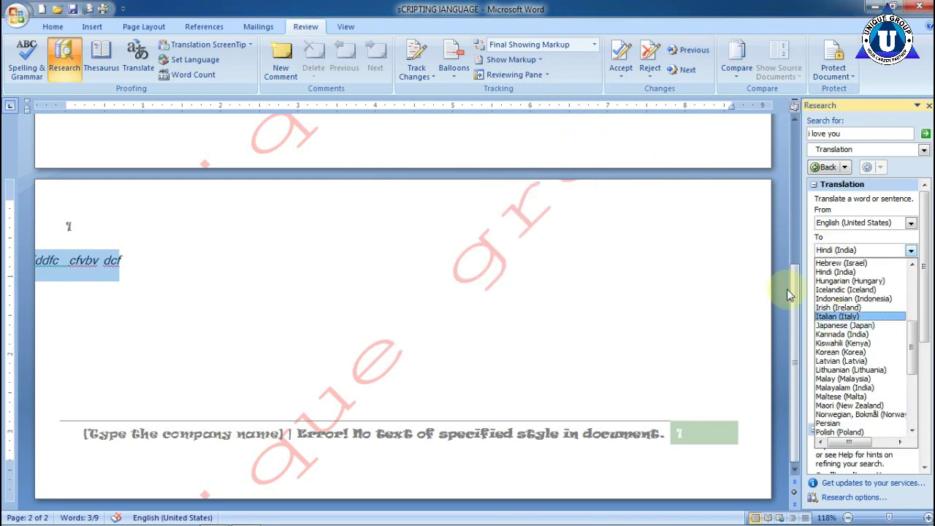
left_click(786, 289)
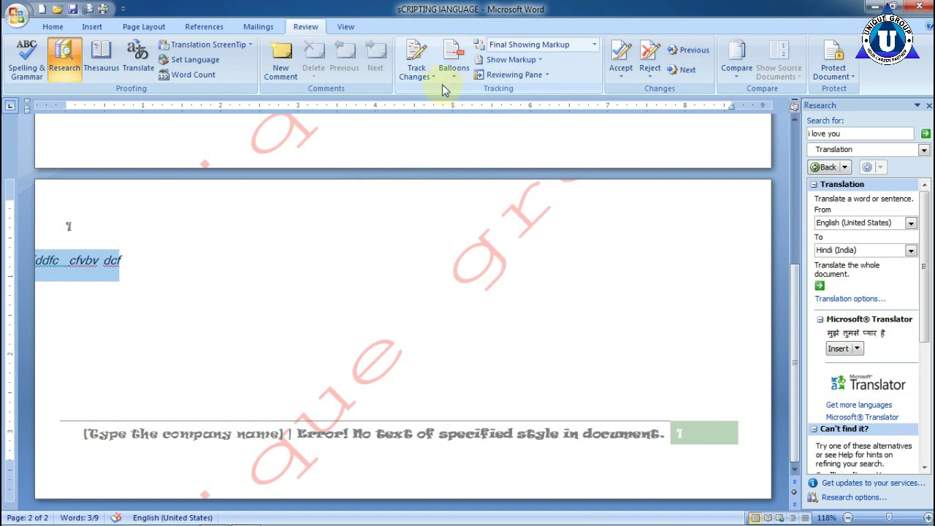
left_click(205, 76)
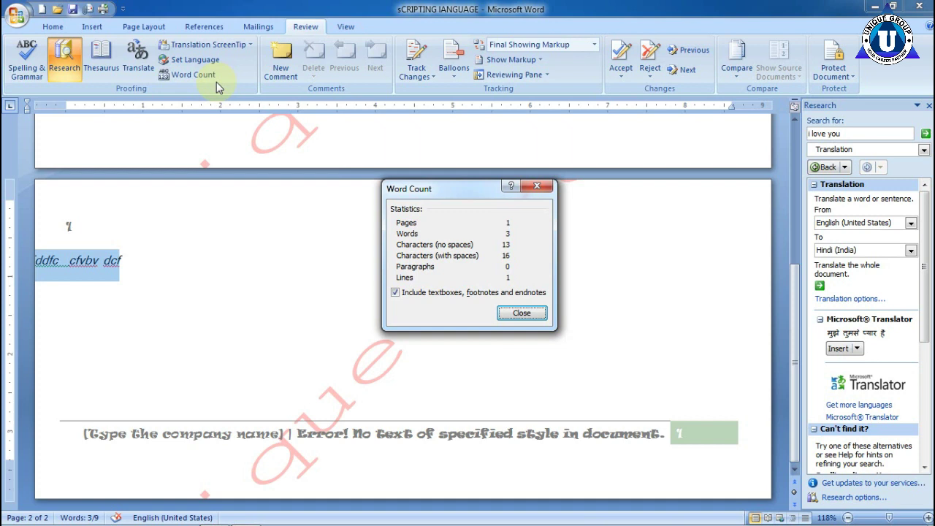
left_click(534, 187)
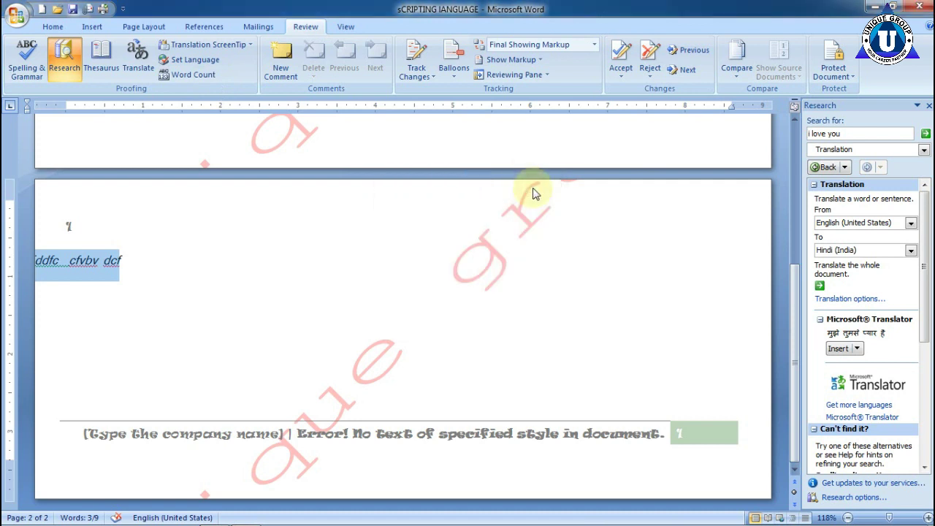
left_click(535, 187)
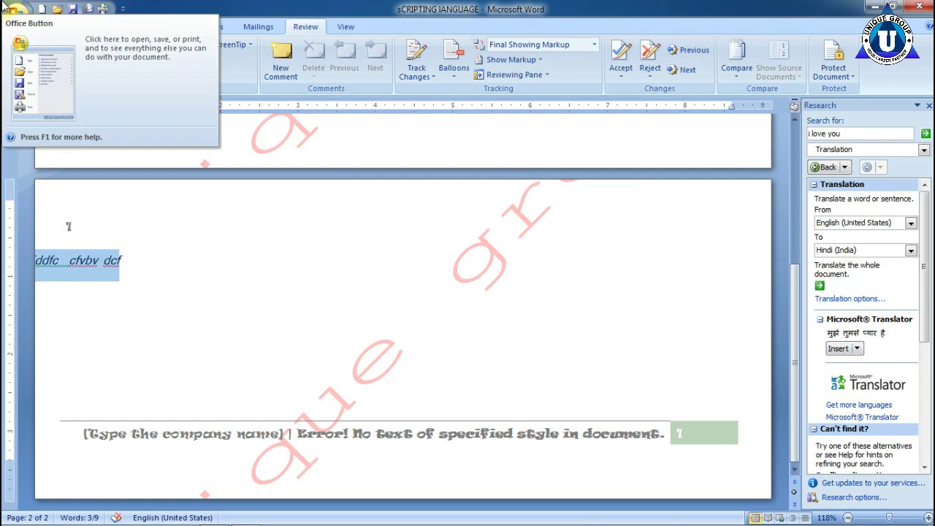
- Deselect the ddfc cfvbv dcf line by clicking an empty spot in the document
left_click(290, 274)
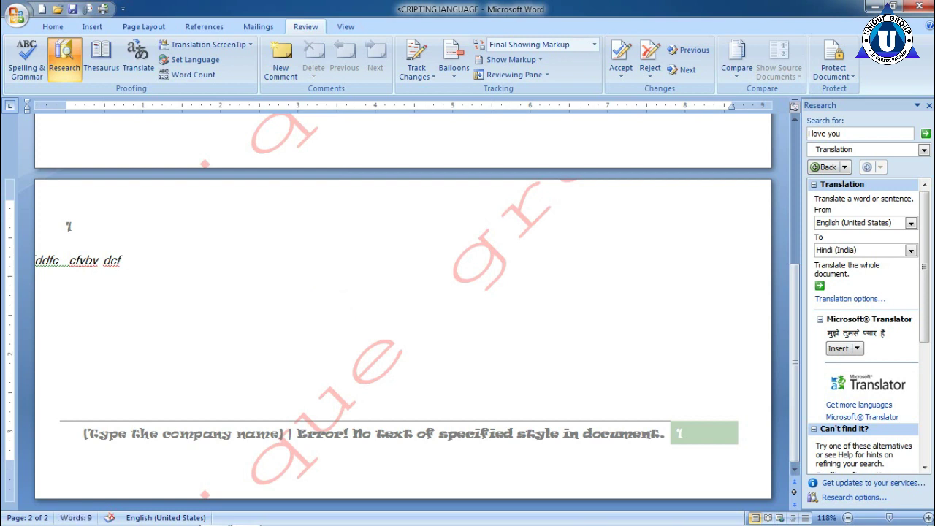
- Add a line 'ctrl+shift+G' below and enlarge its font two steps with Ctrl+Shift+>
key("Return")
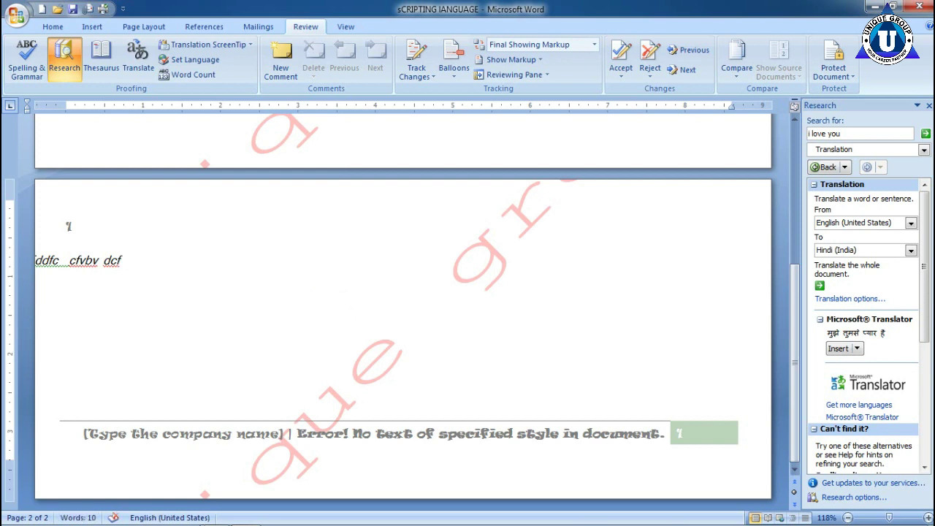
type("trl+")
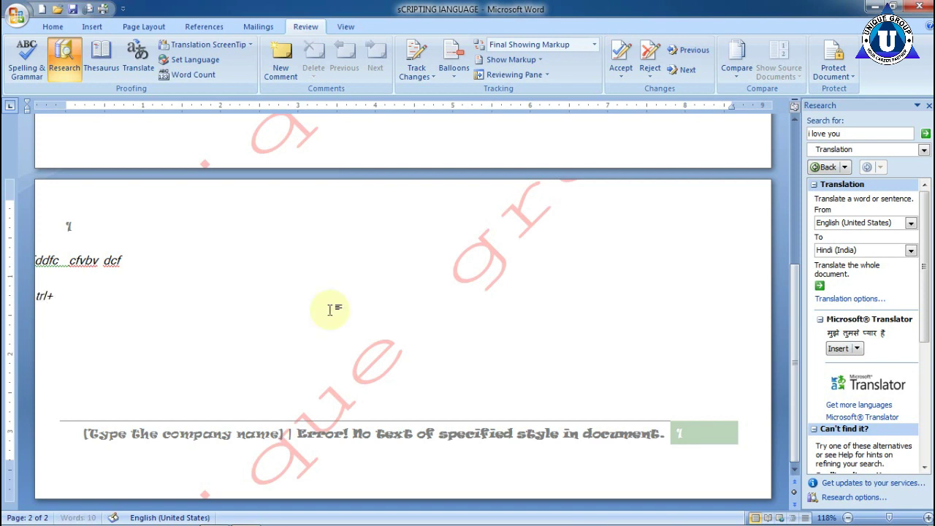
type("shi")
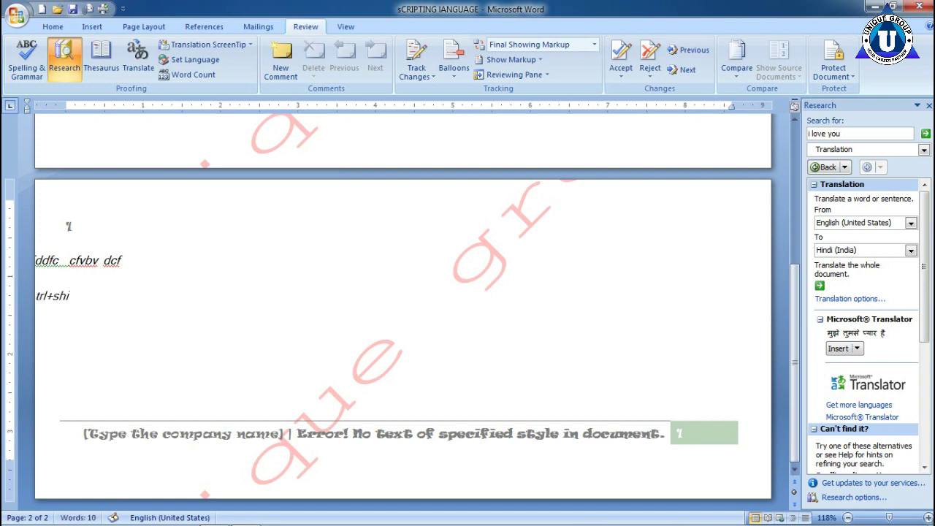
type("ft+")
type("G")
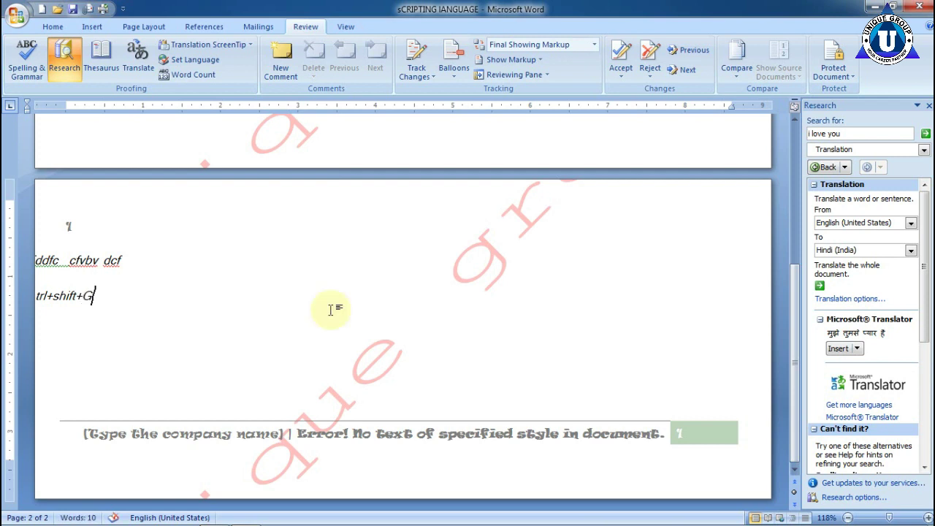
key("shift+Left")
key("shift+Left")
key("shift+Left")
key("shift+Left")
key("shift+Left")
key("shift+Left")
key("shift+Left")
key("shift+Left")
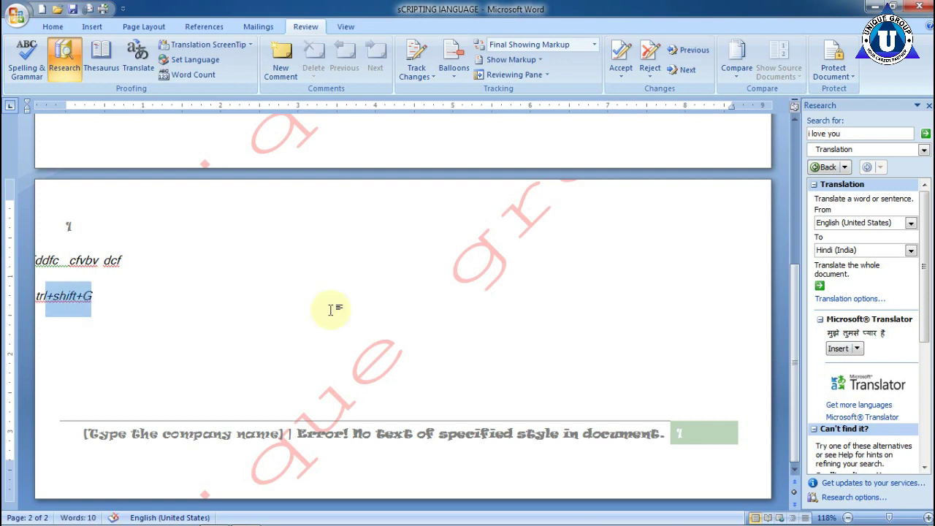
key("shift+Left")
key("shift+Left")
key("shift+Left")
key("shift+Left")
key("shift+Right")
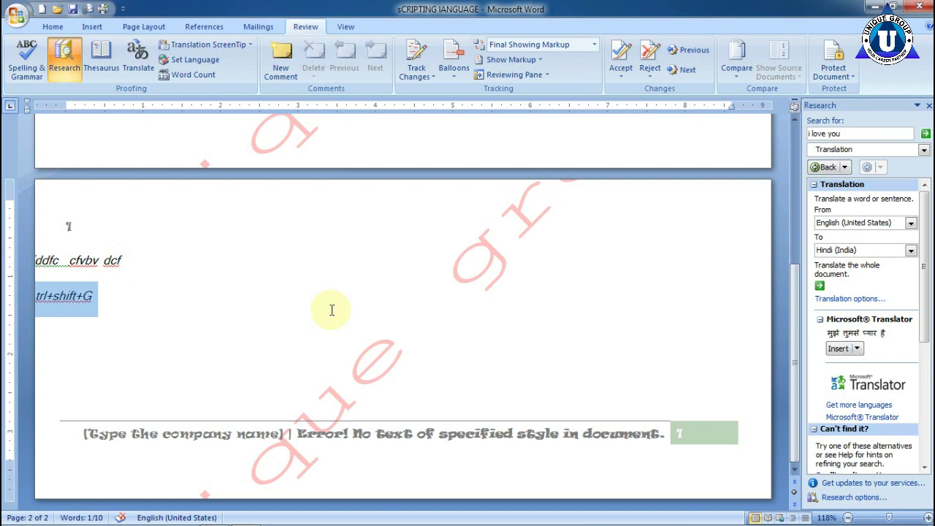
key("ctrl+shift+period")
key("ctrl+shift+period")
key("ctrl+shift+period")
key("ctrl+shift+period")
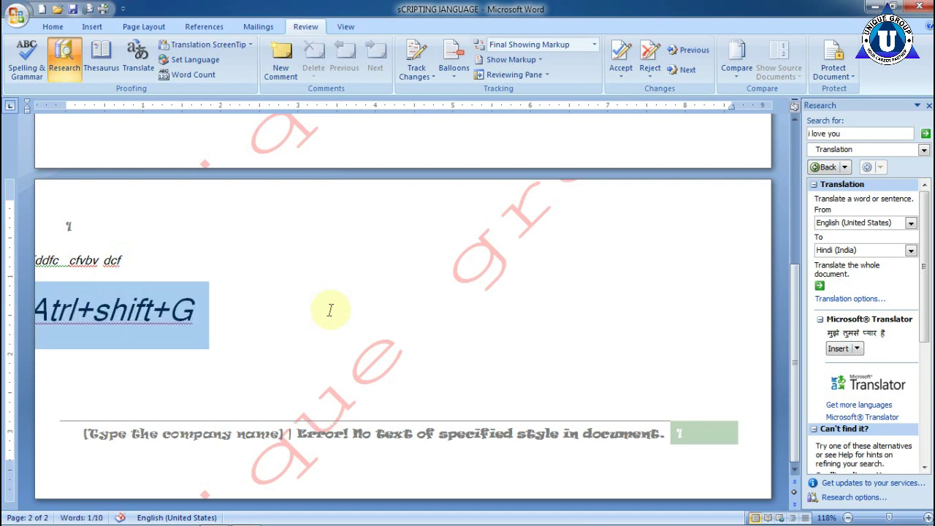
key("ctrl+shift+period")
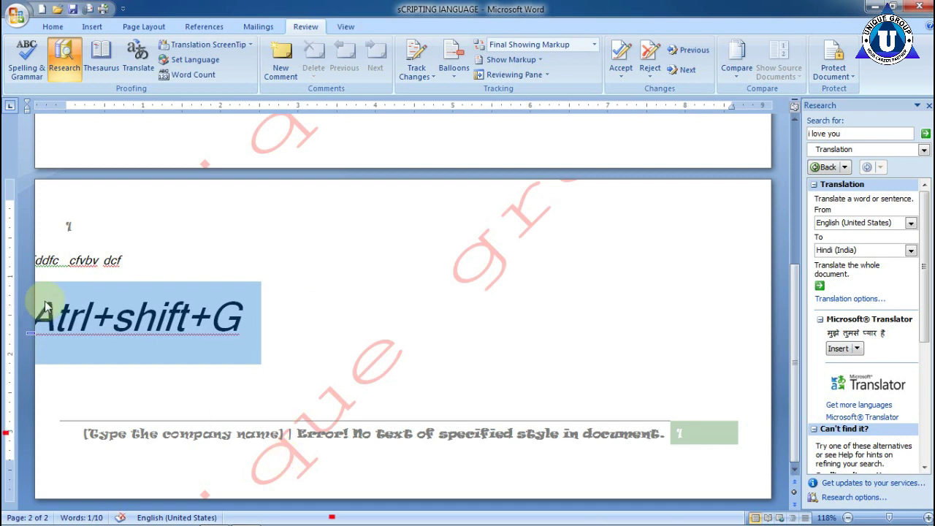
- Replace the wrong leading letter A with 'c'
left_click(53, 316)
key("BackSpace")
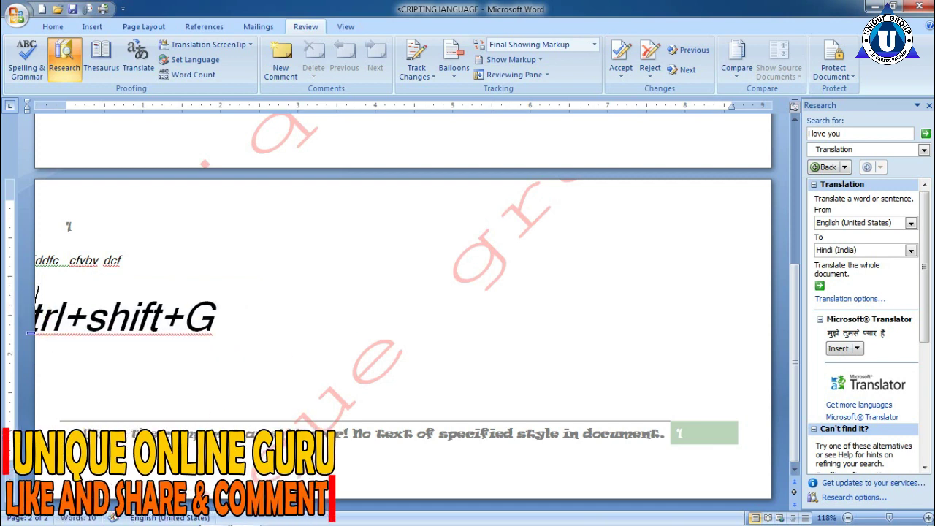
type("c")
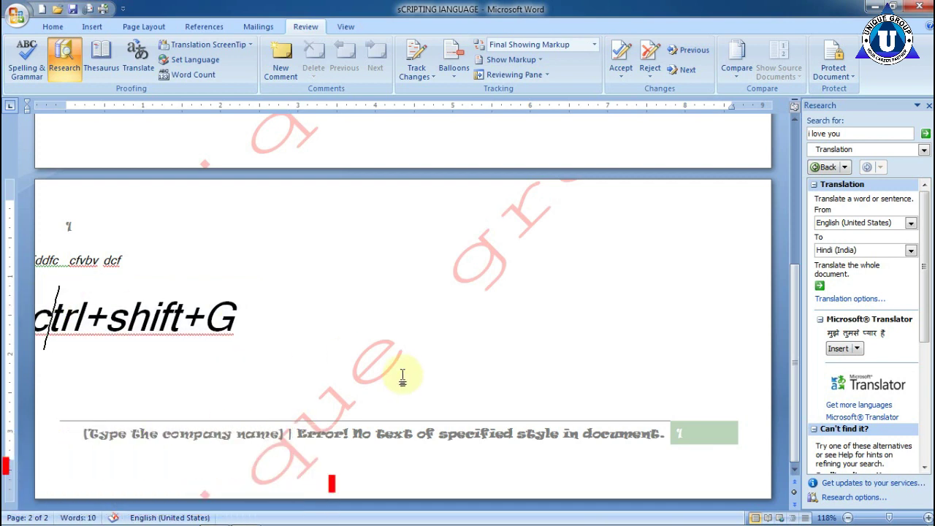
scroll(29, 180, "up", 1)
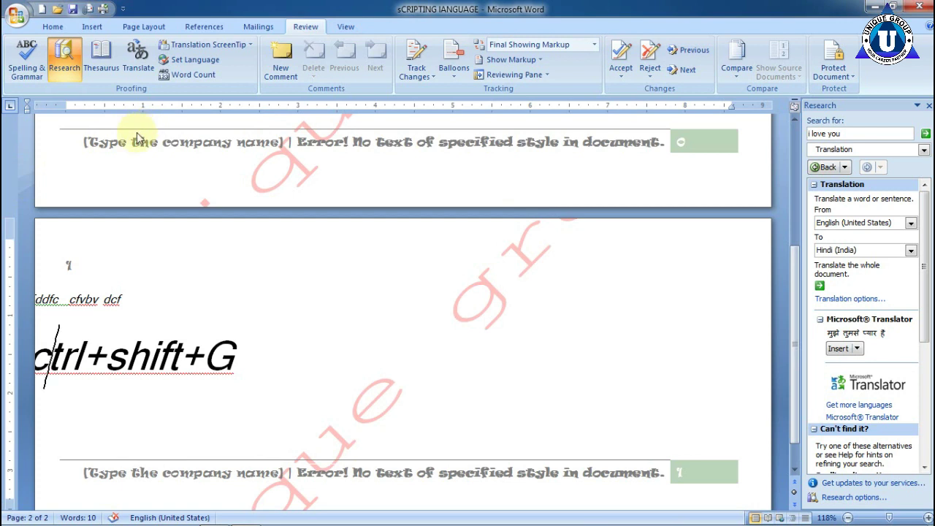
scroll(467, 351, "down", 1)
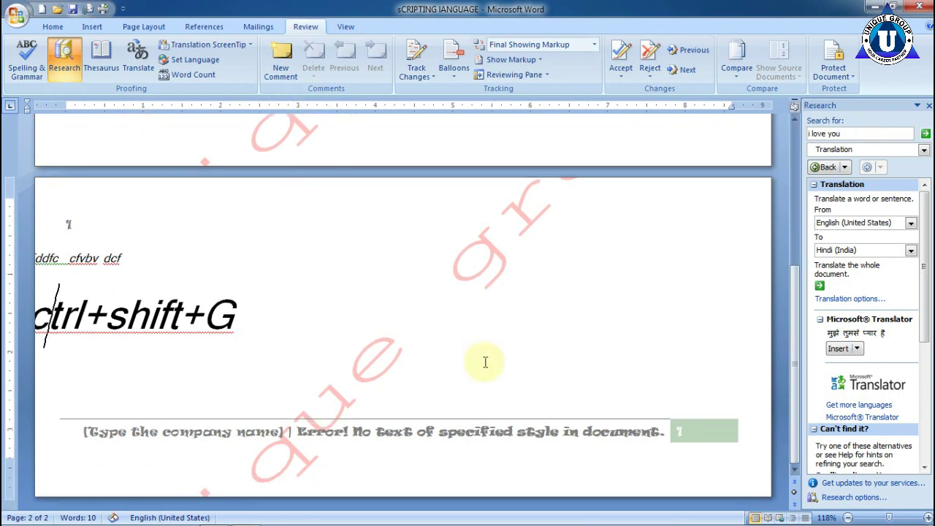
- Add a comment reading 'rong' after the G of ctrl+shift+G
left_click(484, 360)
scroll(481, 337, "up", 7)
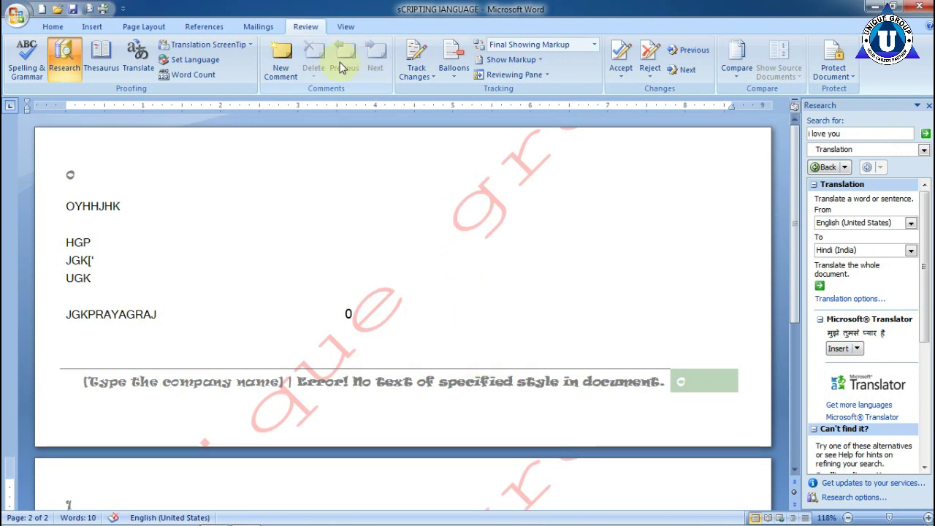
left_click(292, 64)
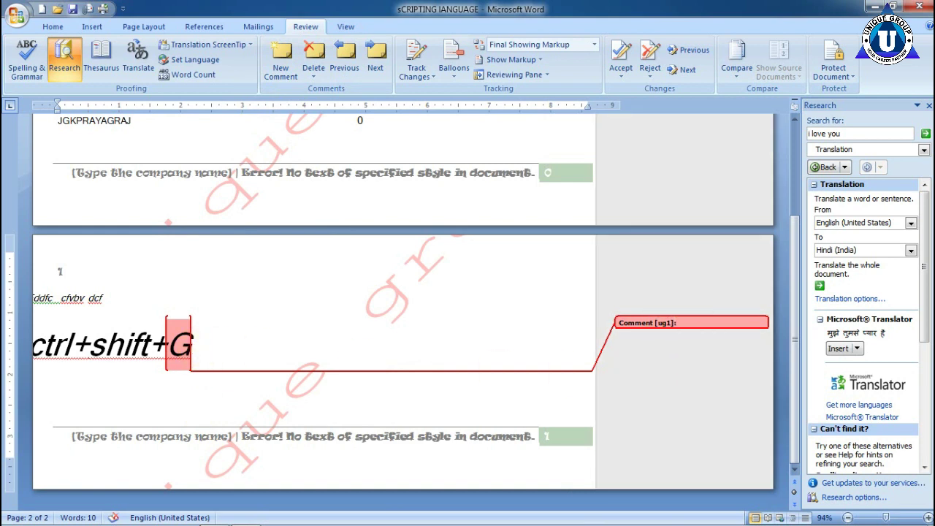
type("rong")
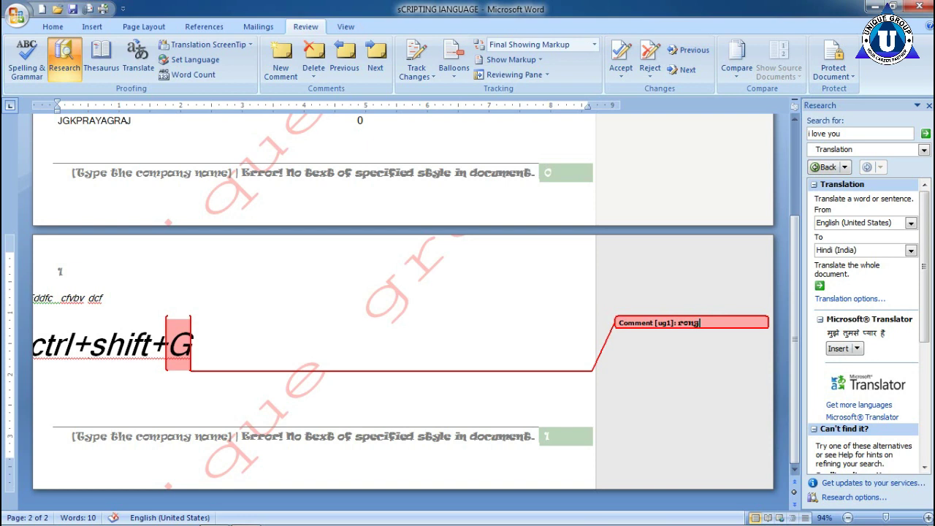
left_click(719, 366)
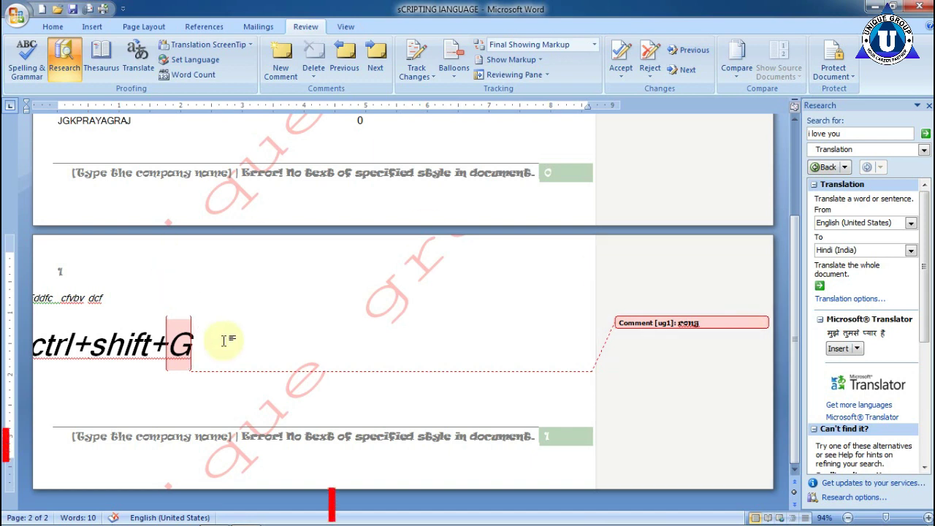
- Add a comment on dcf, then delete that empty comment
left_click(93, 298)
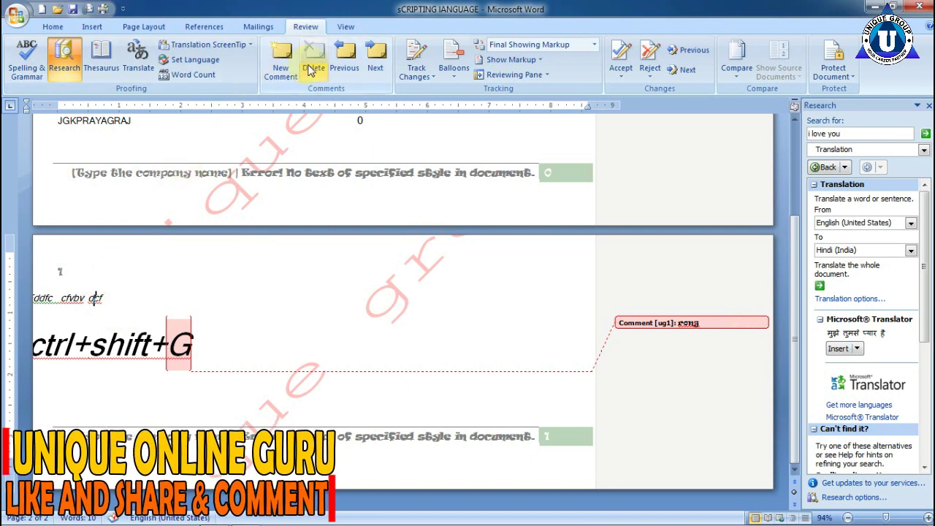
left_click(292, 73)
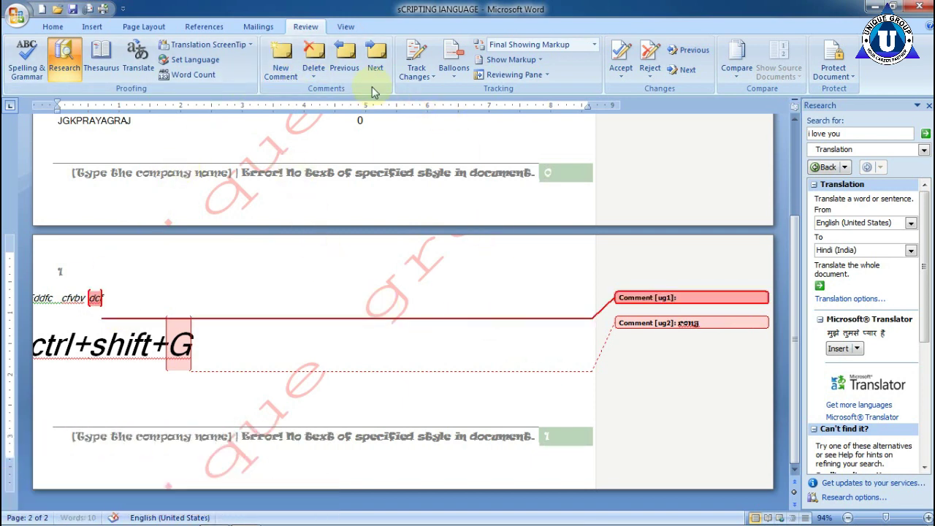
left_click(313, 78)
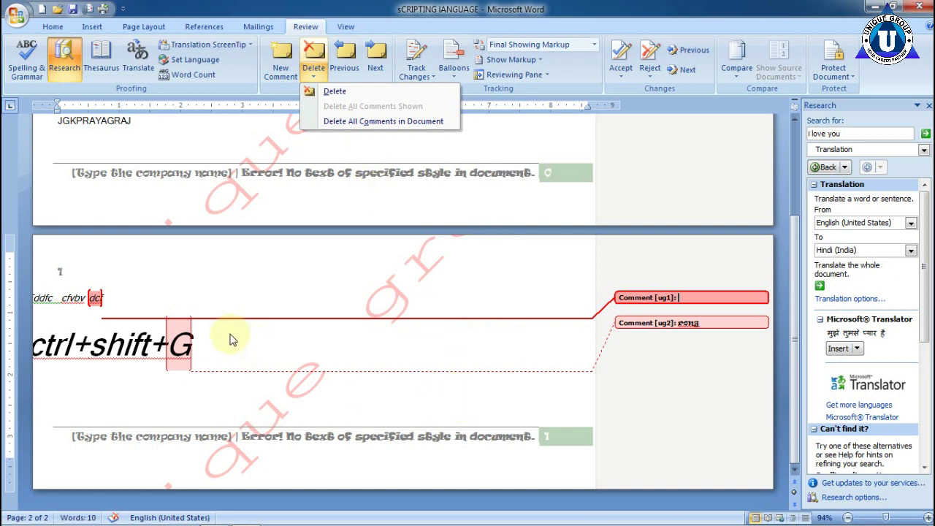
left_click(249, 225)
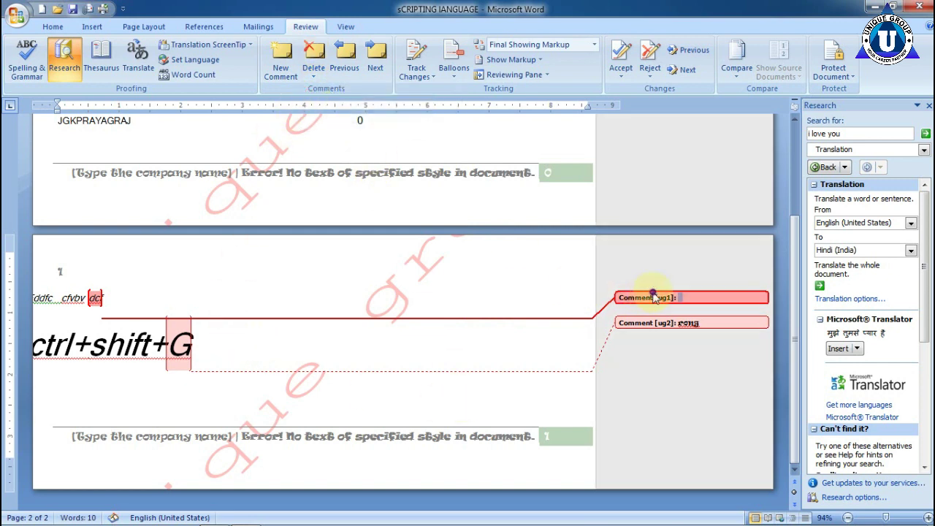
left_click(653, 298)
left_click(307, 75)
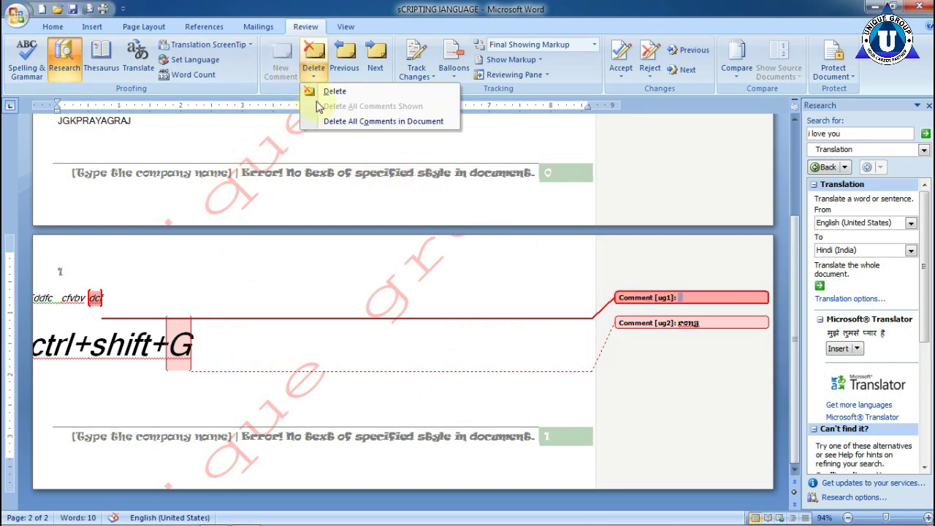
left_click(309, 91)
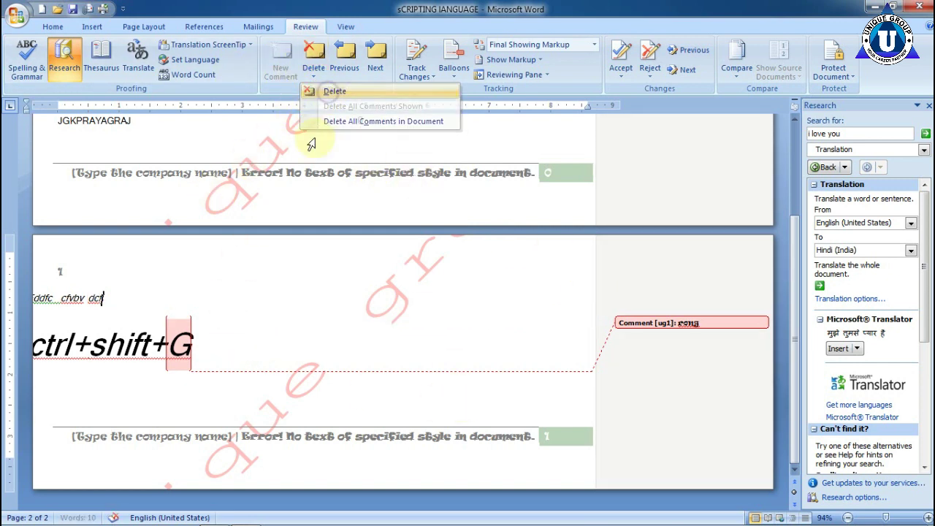
- Step through the comments with Previous and Next, continuing past the document ends
left_click(344, 57)
left_click(444, 304)
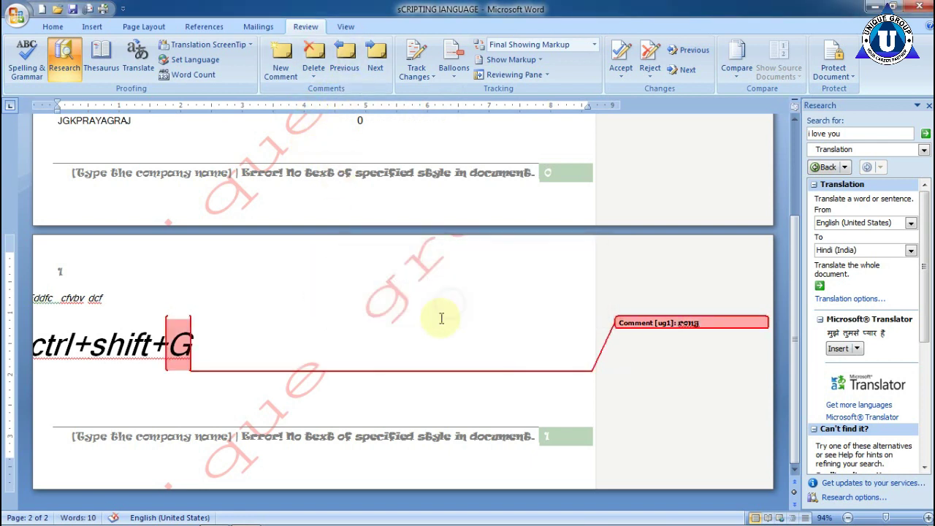
left_click(375, 65)
left_click(442, 306)
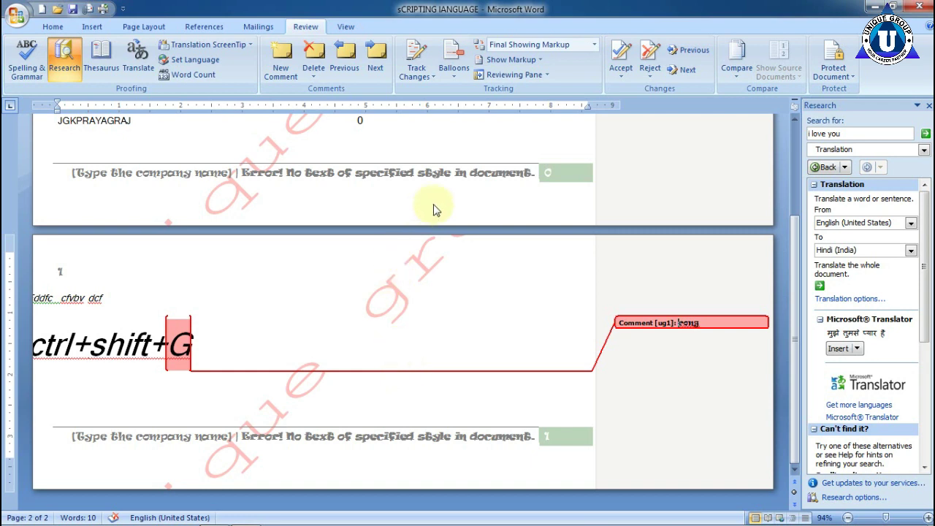
scroll(430, 167, "up", 1)
left_click(418, 71)
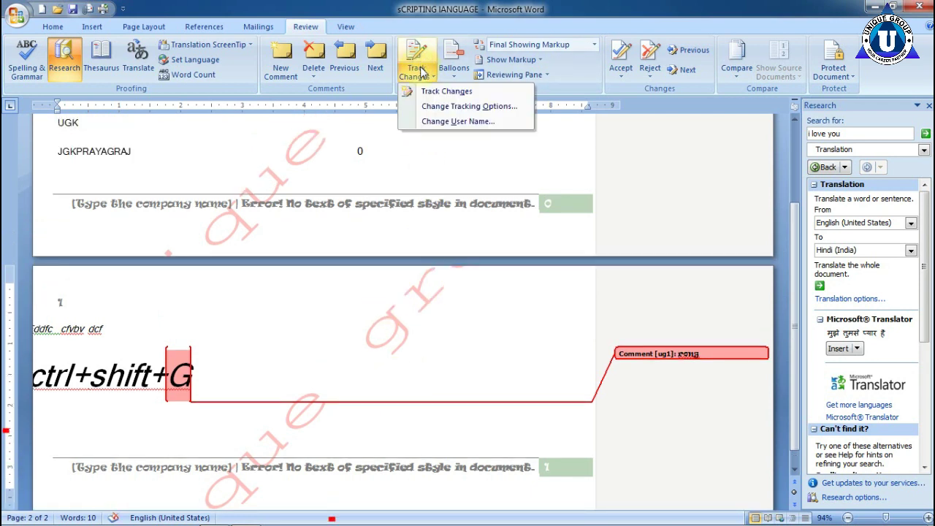
left_click(428, 92)
scroll(445, 276, "up", 4)
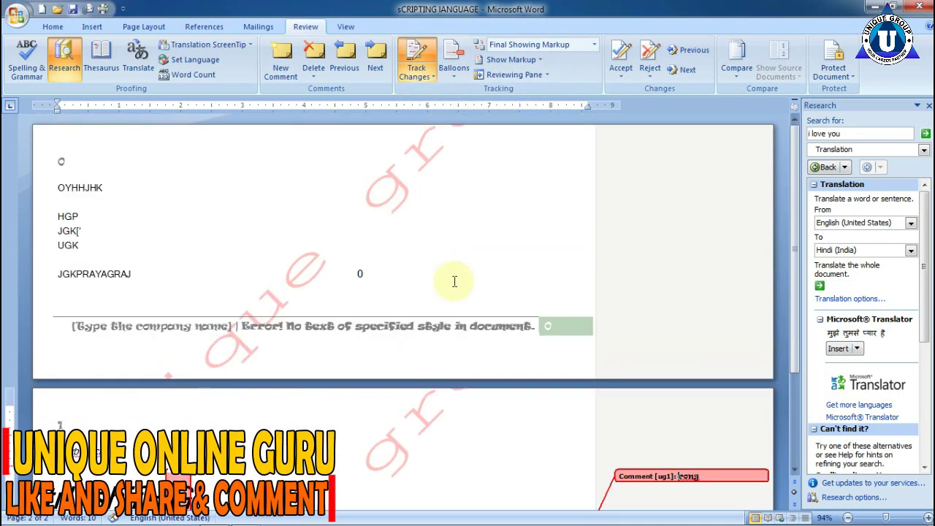
left_click(159, 270)
key("ctrl+shift+g")
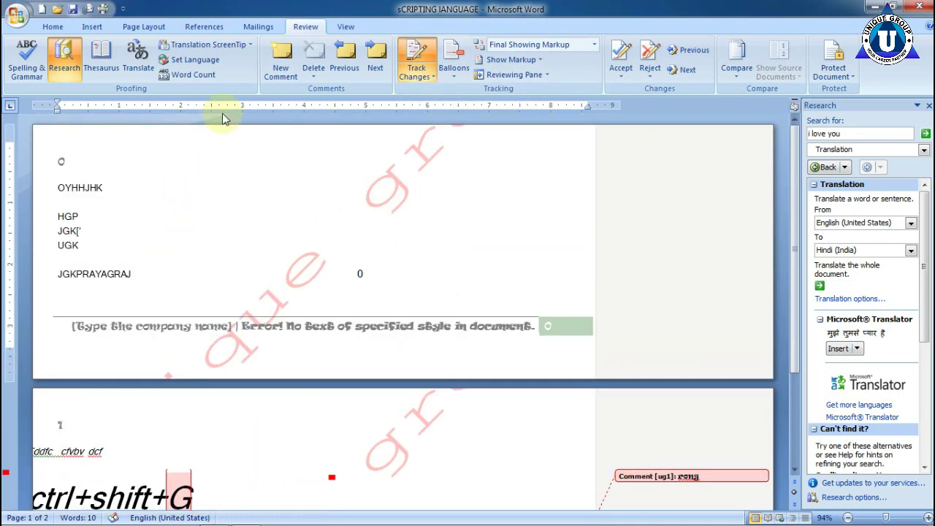
left_click(416, 73)
left_click(449, 106)
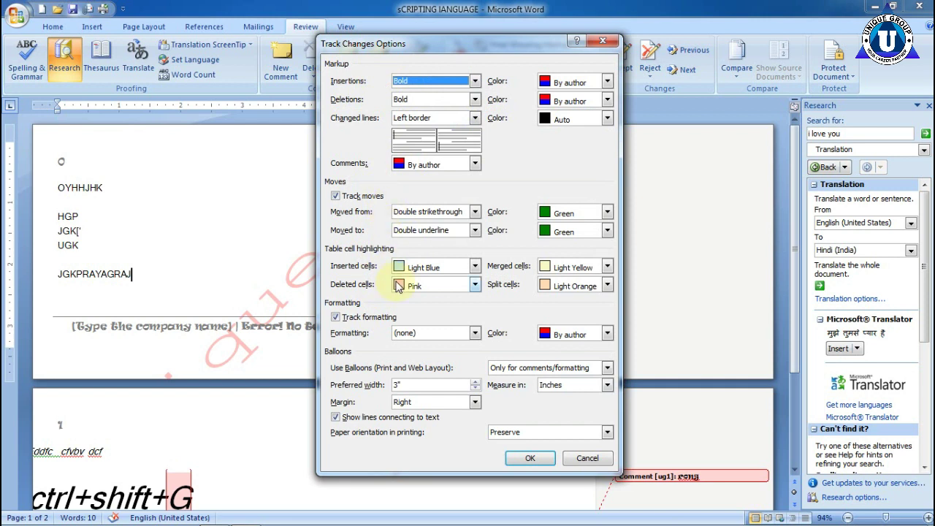
left_click(602, 41)
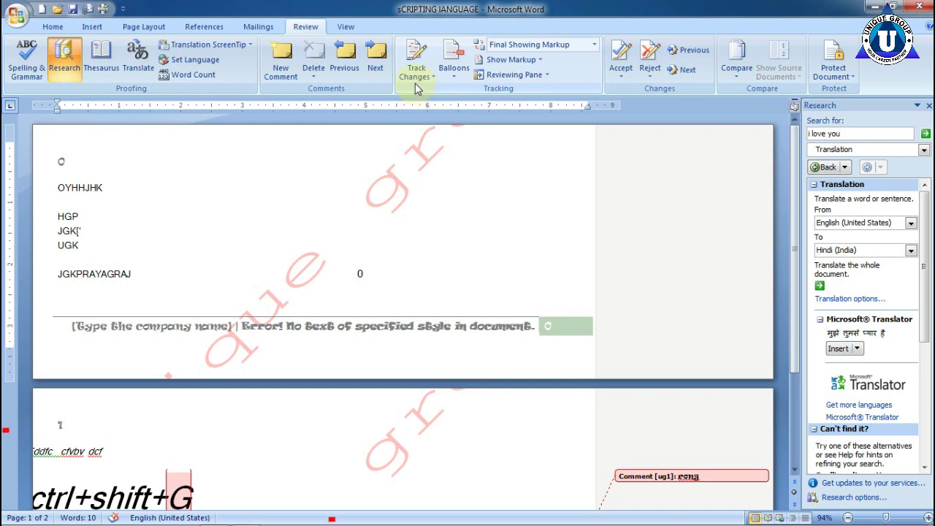
- Show all revisions inline, then switch them back to margin balloons
left_click(454, 69)
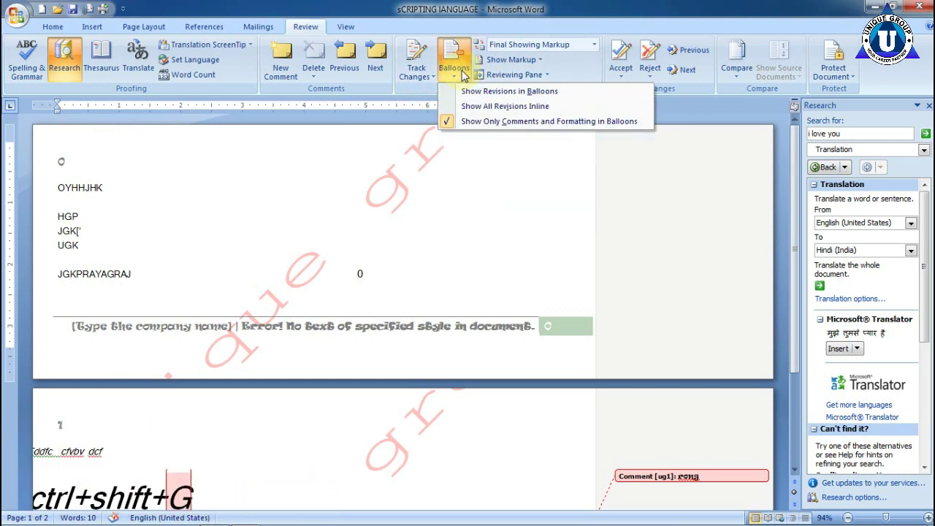
left_click(482, 105)
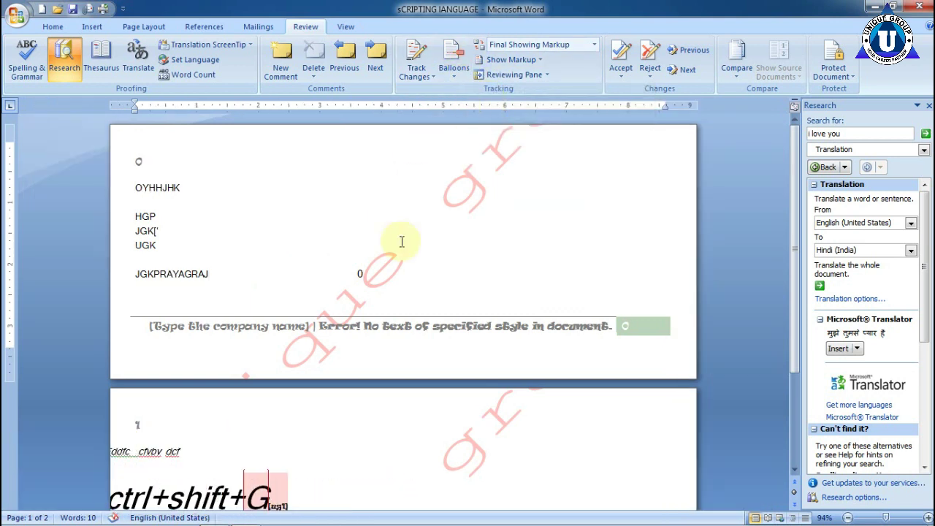
scroll(417, 183, "down", 3)
scroll(428, 147, "up", 3)
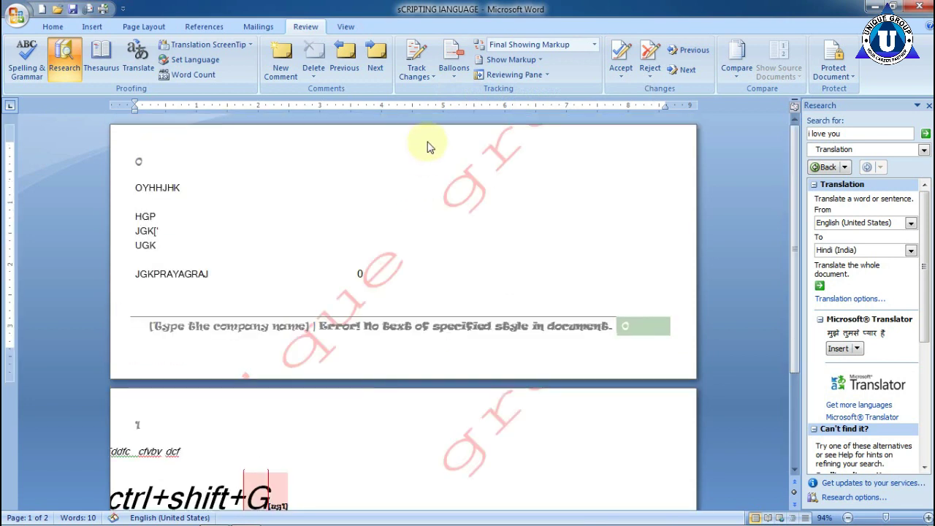
left_click(454, 74)
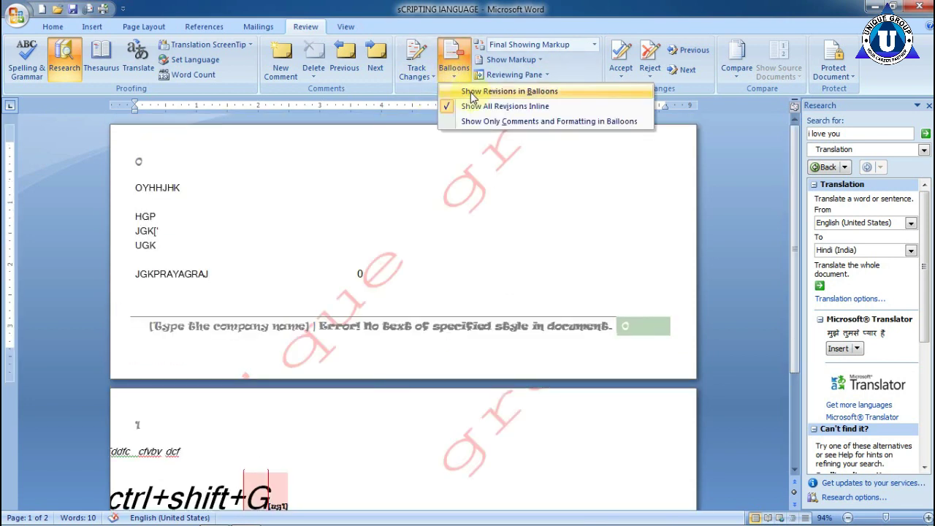
left_click(528, 92)
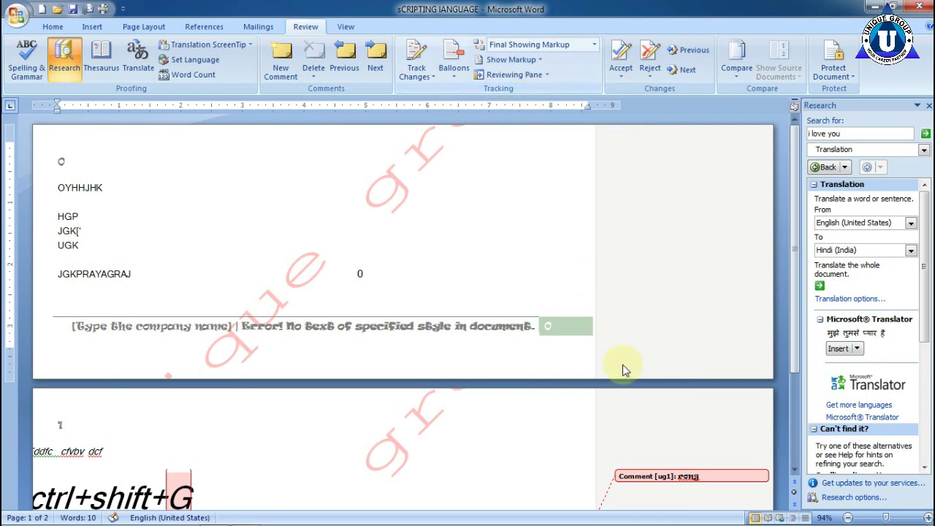
scroll(628, 378, "down", 3)
scroll(627, 377, "up", 3)
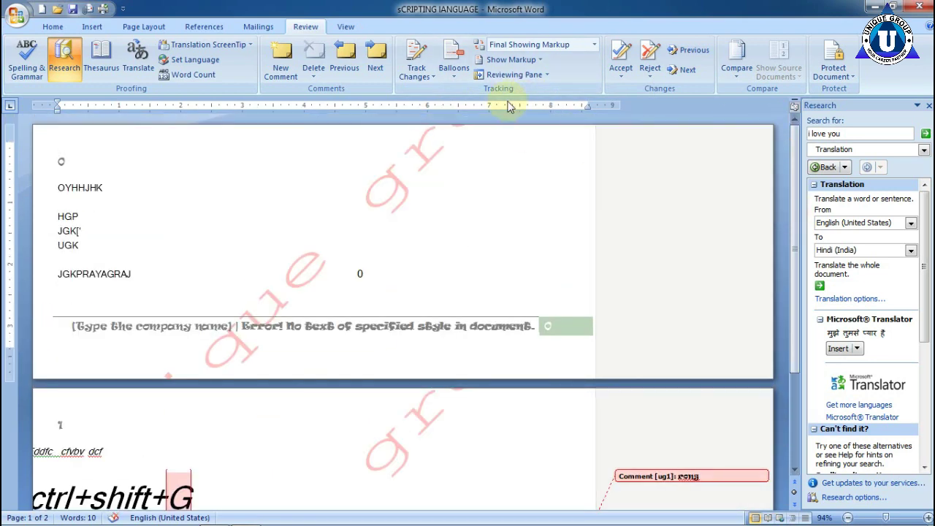
- Set the display to Final, check the Show Markup list, and open the Reviewing Pane
left_click(538, 43)
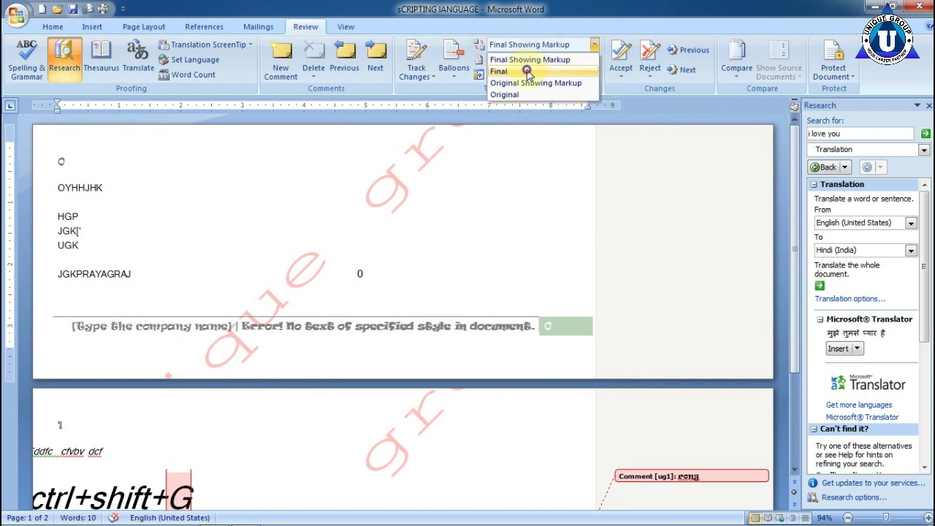
left_click(527, 71)
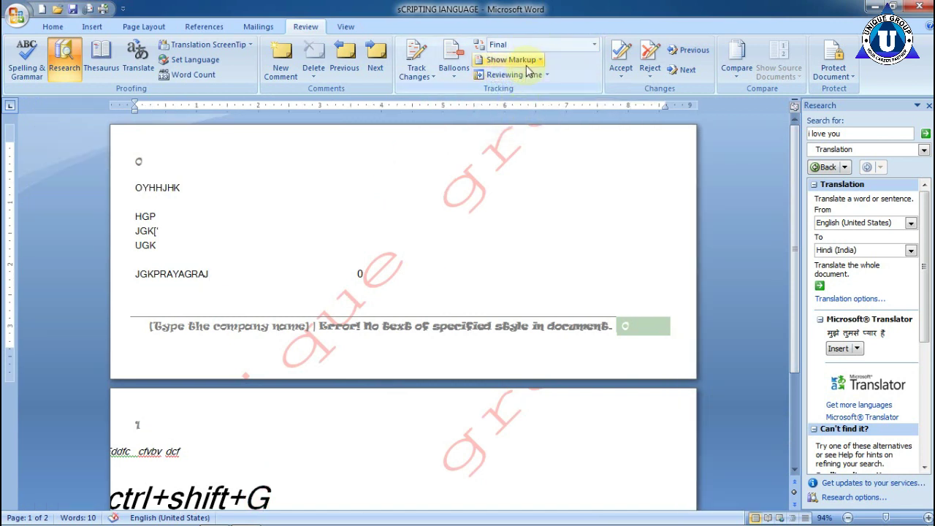
left_click(525, 64)
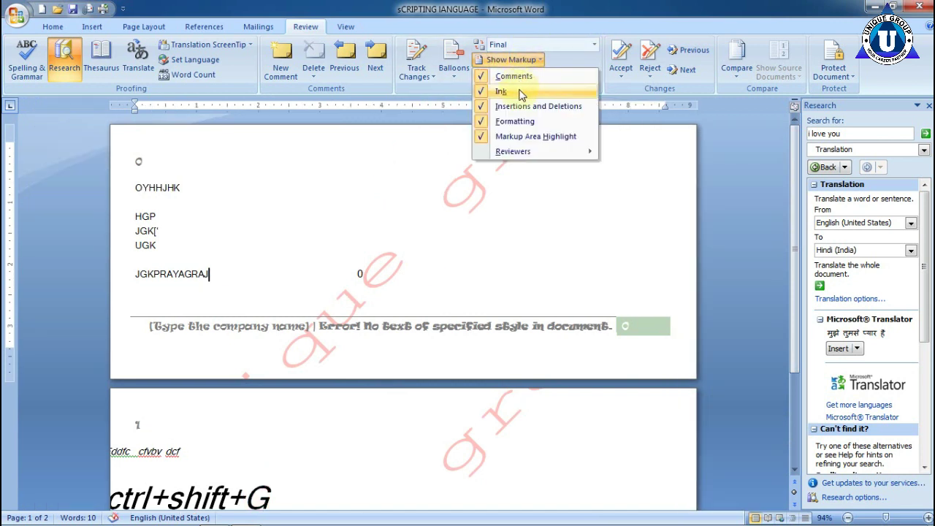
left_click(548, 205)
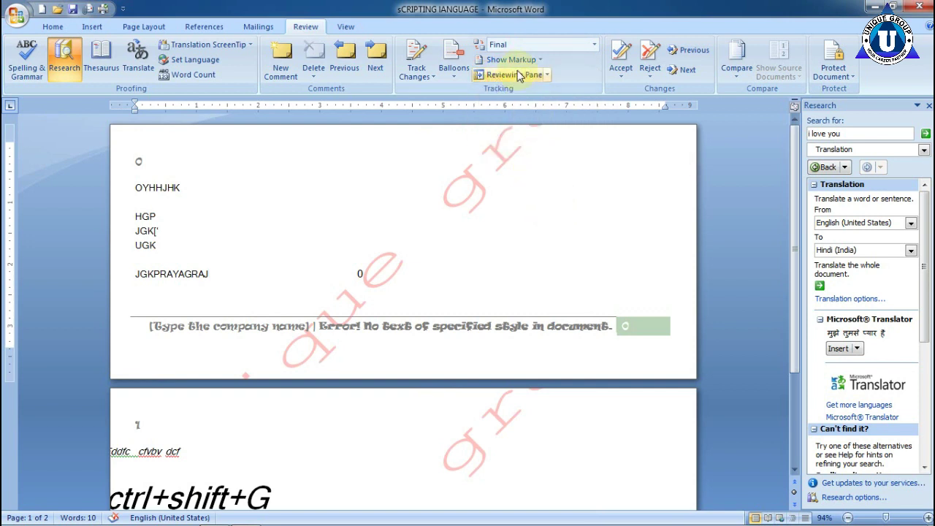
left_click(517, 75)
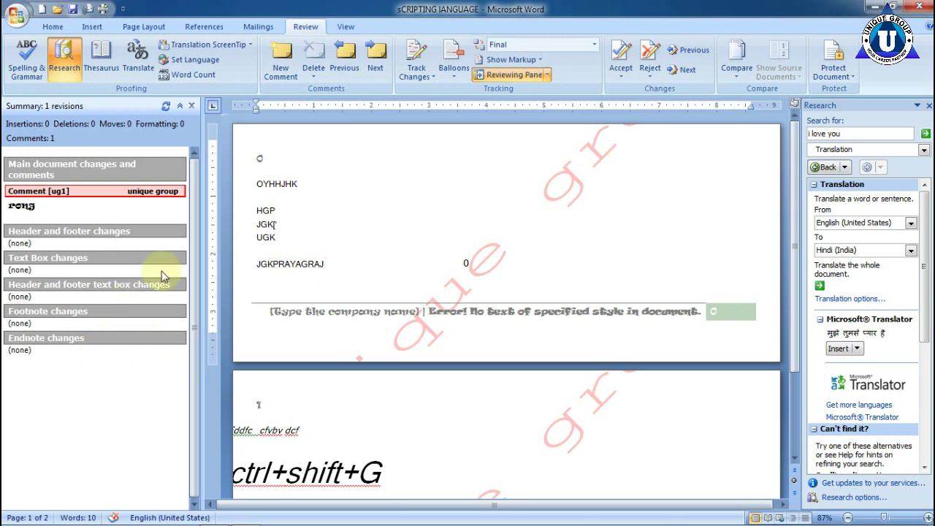
- Accept all changes in the OYHHJHK–JGKPRAYAGRAJ text and show all comments and changes
left_click_drag(249, 183, 324, 264)
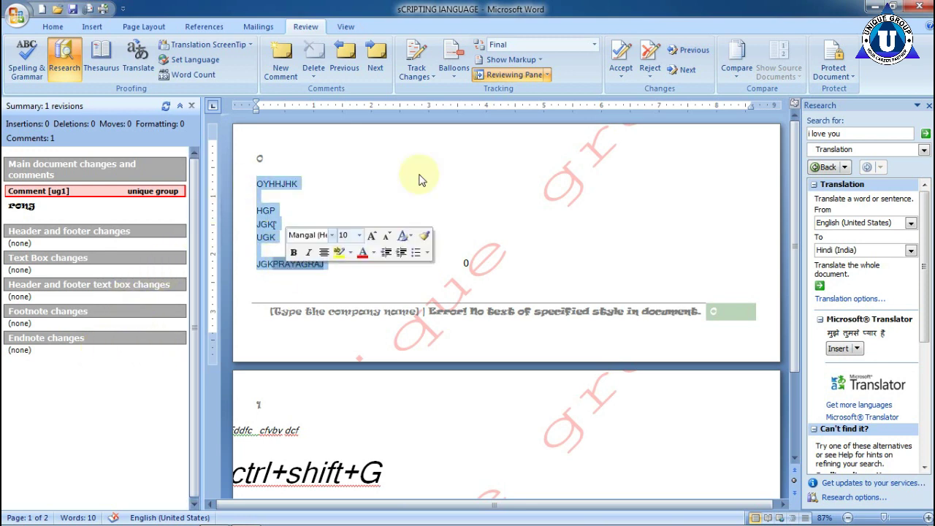
left_click(621, 73)
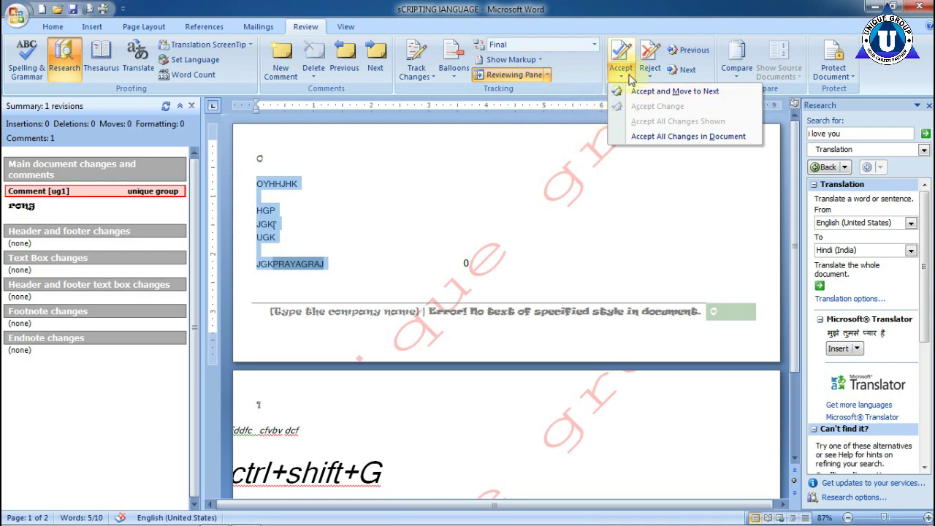
left_click(633, 89)
left_click(447, 304)
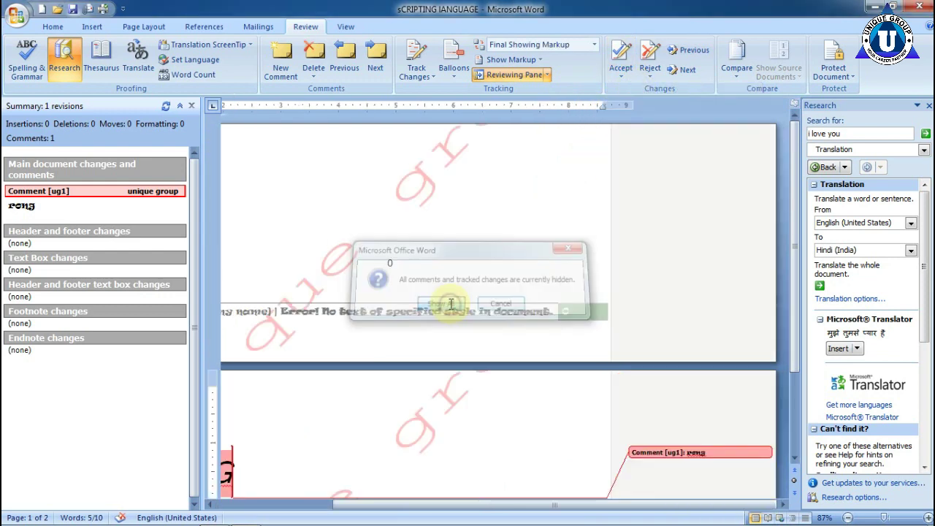
scroll(446, 295, "down", 3)
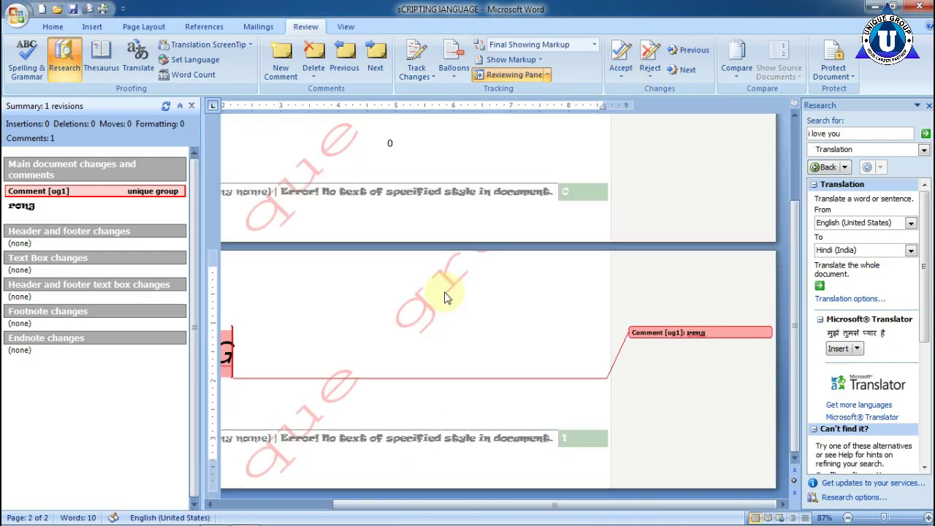
scroll(447, 297, "up", 3)
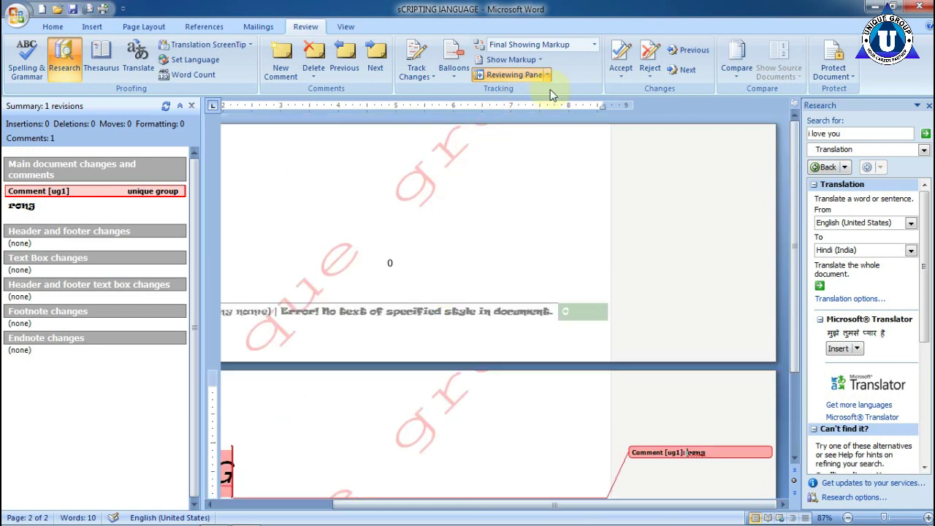
left_click(623, 70)
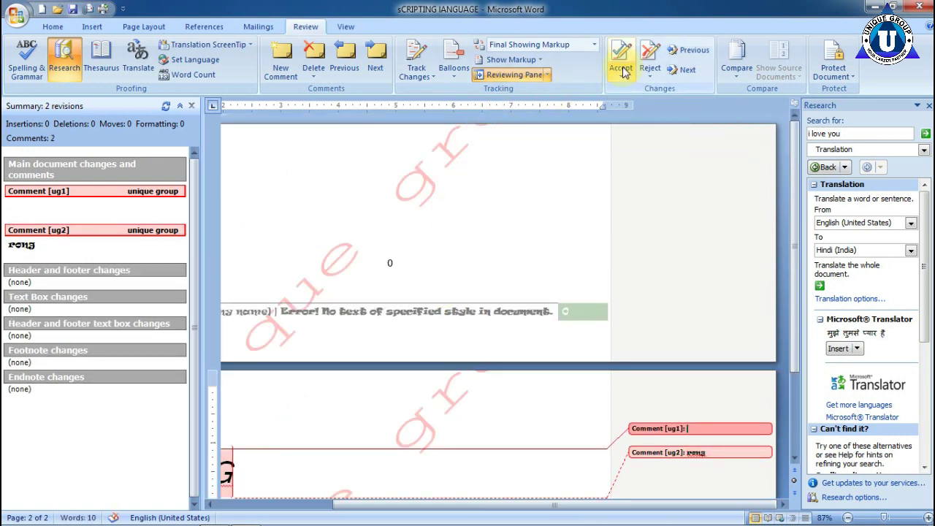
left_click(623, 70)
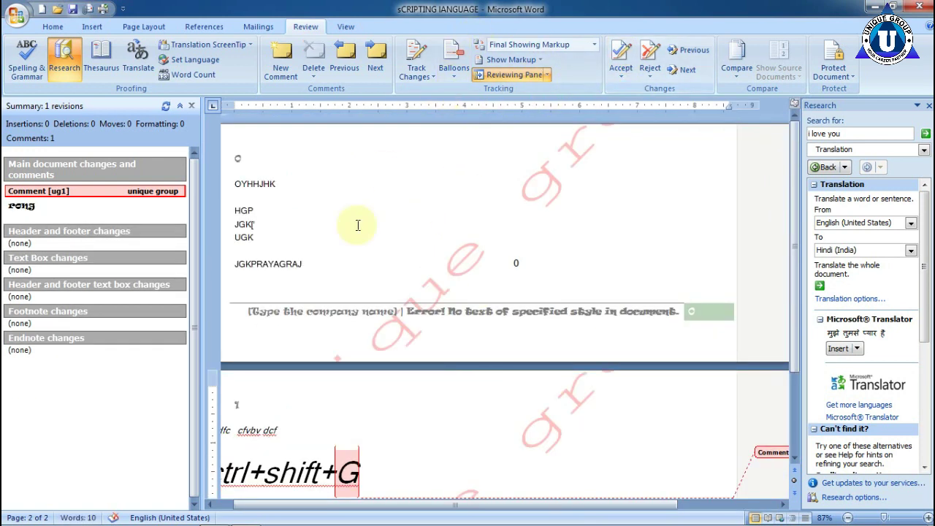
- Reject the selection's tracked change, go to the previous change, and remove the 'rong' comment
left_click_drag(303, 264, 263, 184)
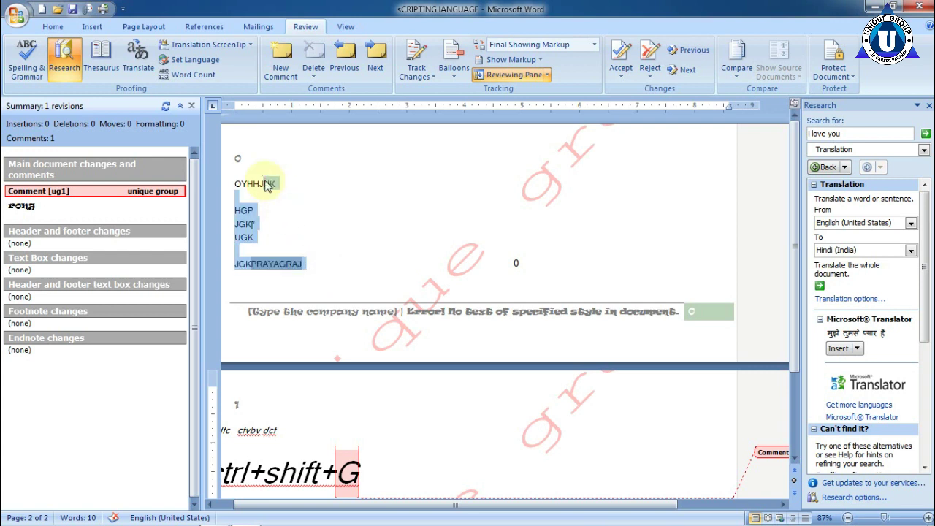
left_click(649, 57)
scroll(608, 314, "up", 3)
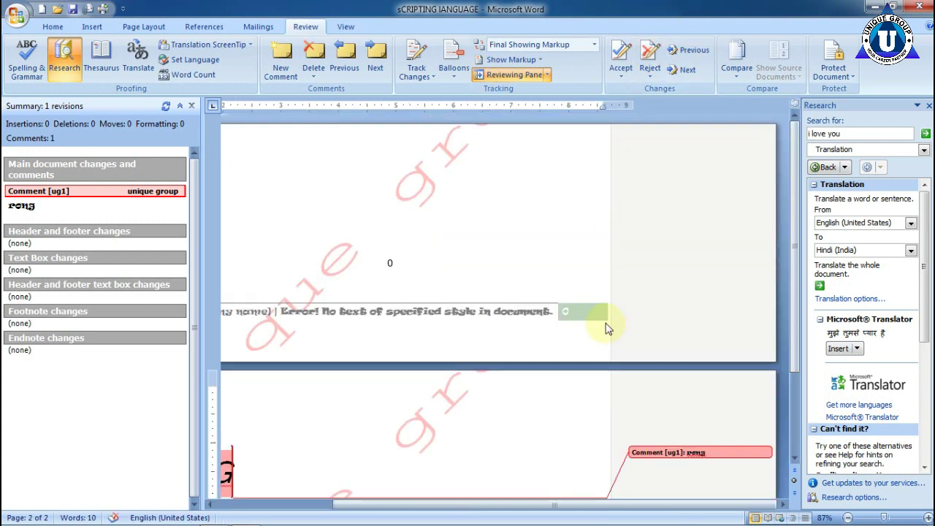
left_click(692, 53)
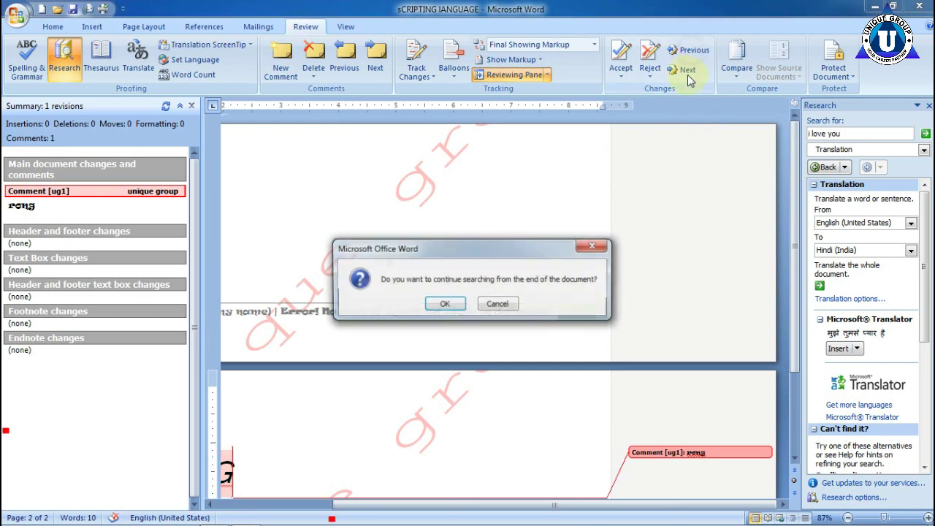
left_click(444, 302)
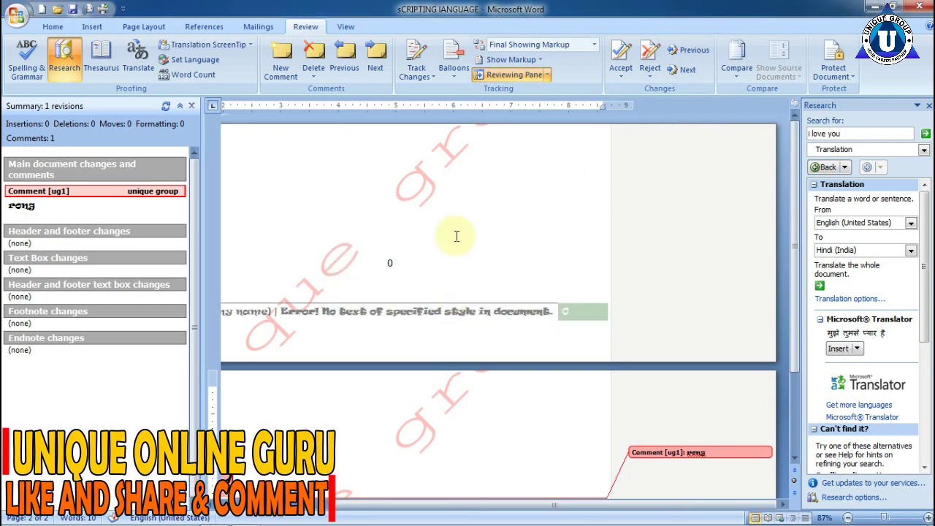
type("re")
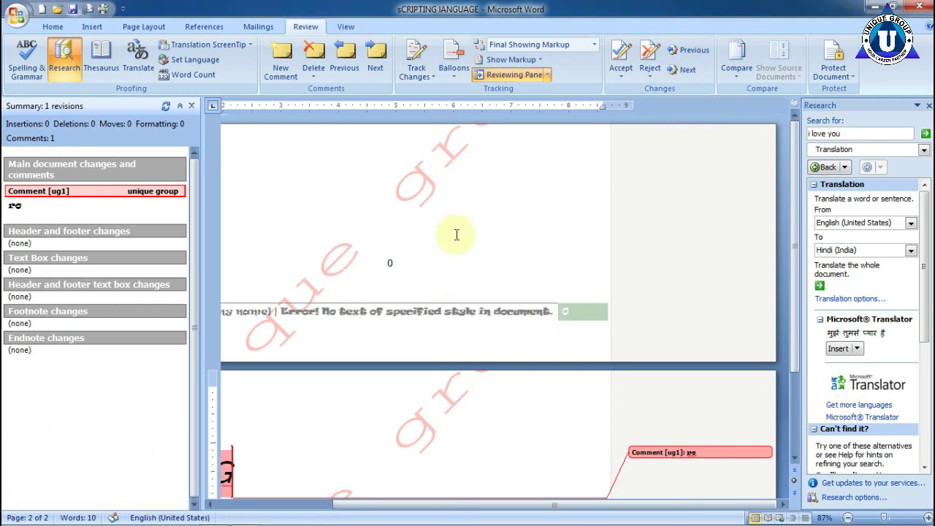
key("ctrl+z")
key("ctrl+z")
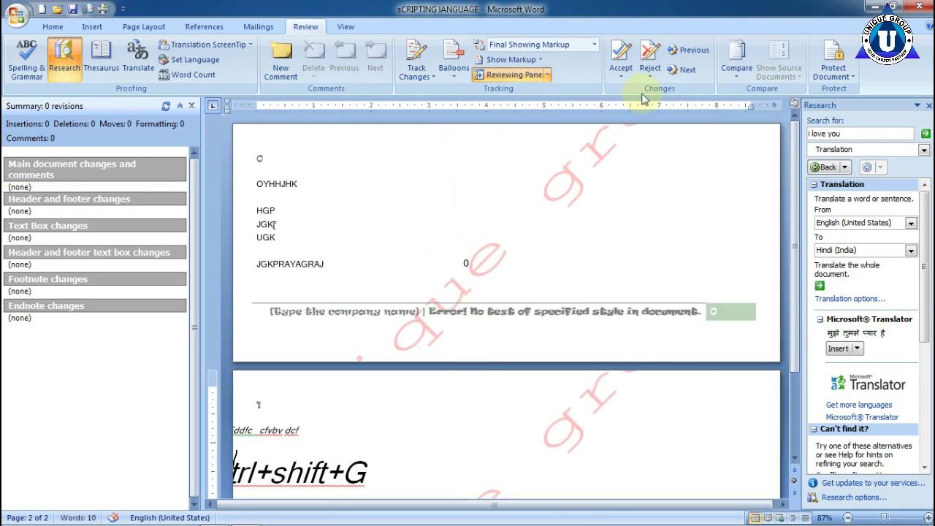
- View the Compare and Combine options, then close them
left_click(736, 62)
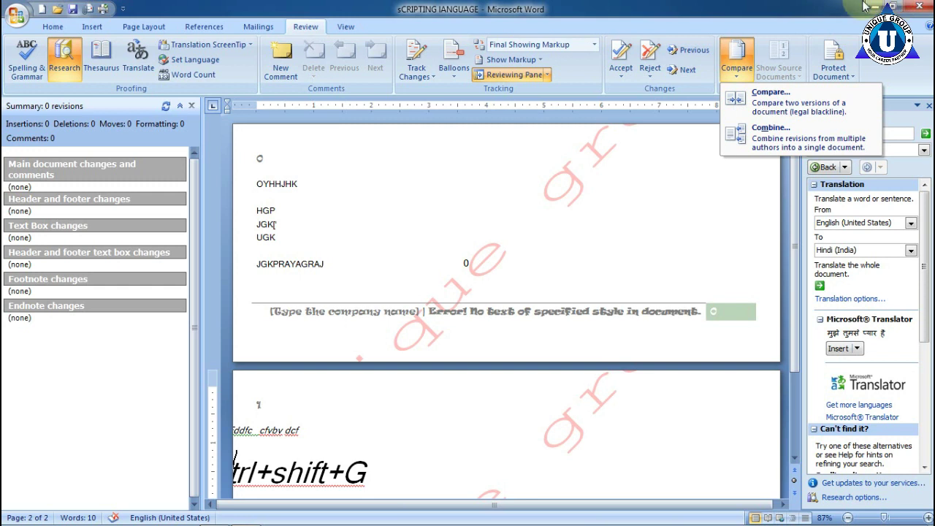
left_click(679, 147)
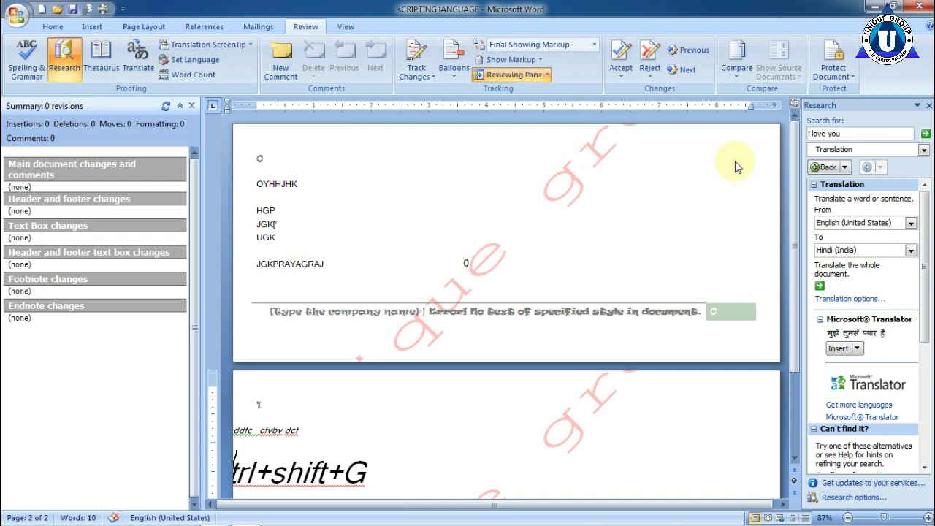
- In Restrict Formatting and Editing, allow only No changes (Read only) editing
left_click(835, 76)
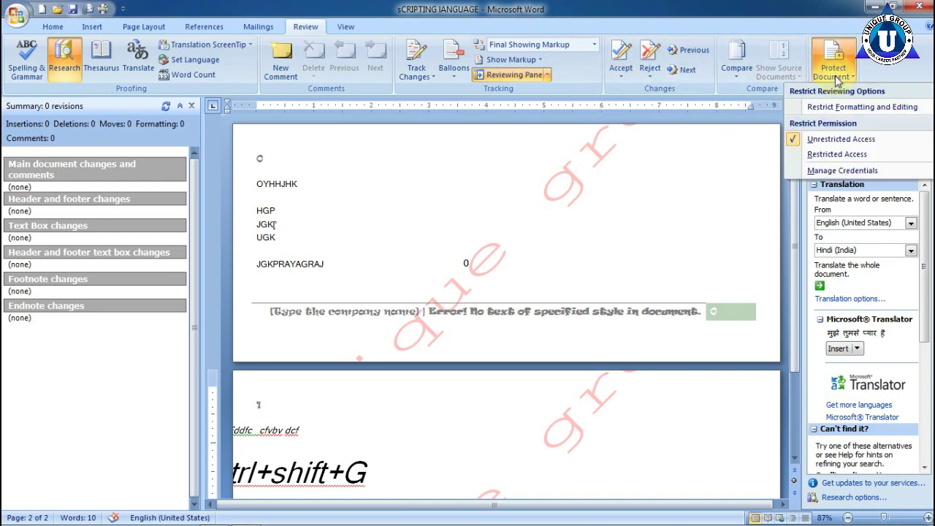
left_click(846, 108)
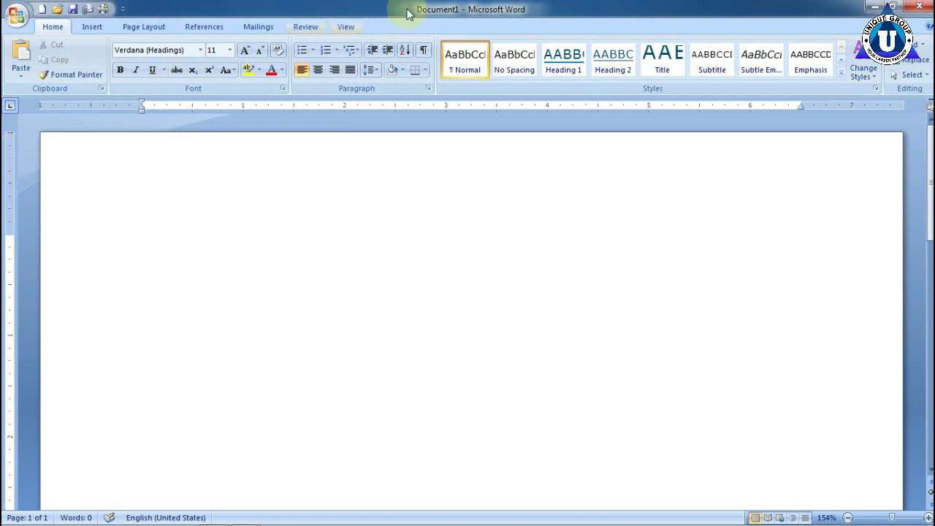
left_click(306, 26)
left_click(835, 73)
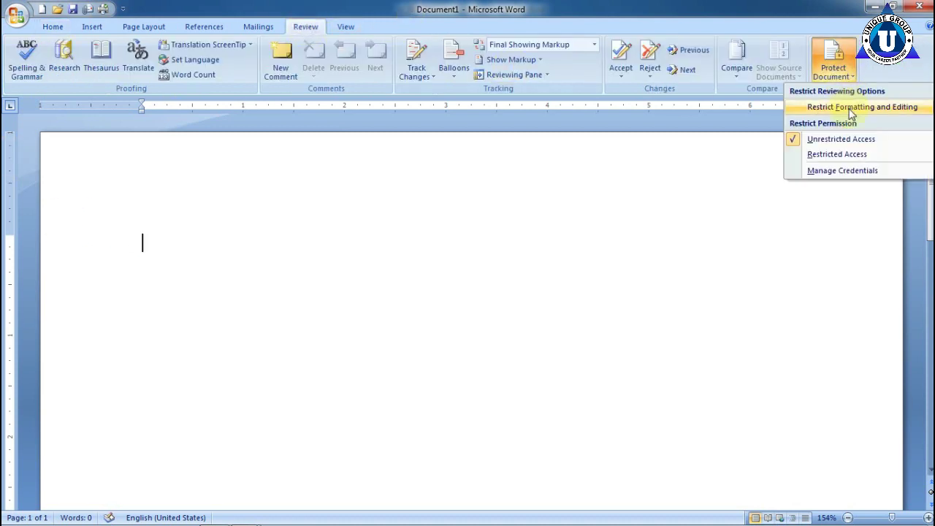
left_click(852, 110)
left_click(813, 188)
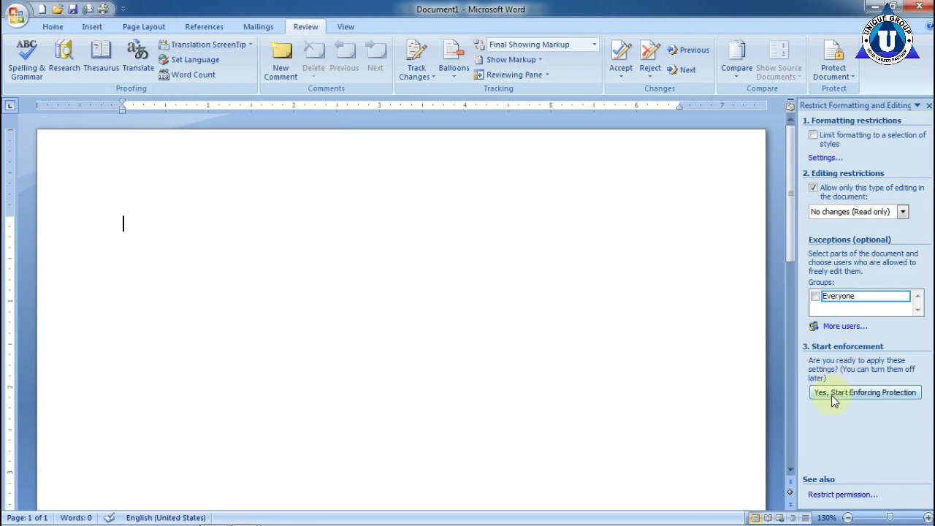
- Cancel the first enforcement attempt and re-tick the read-only editing restriction
left_click(856, 394)
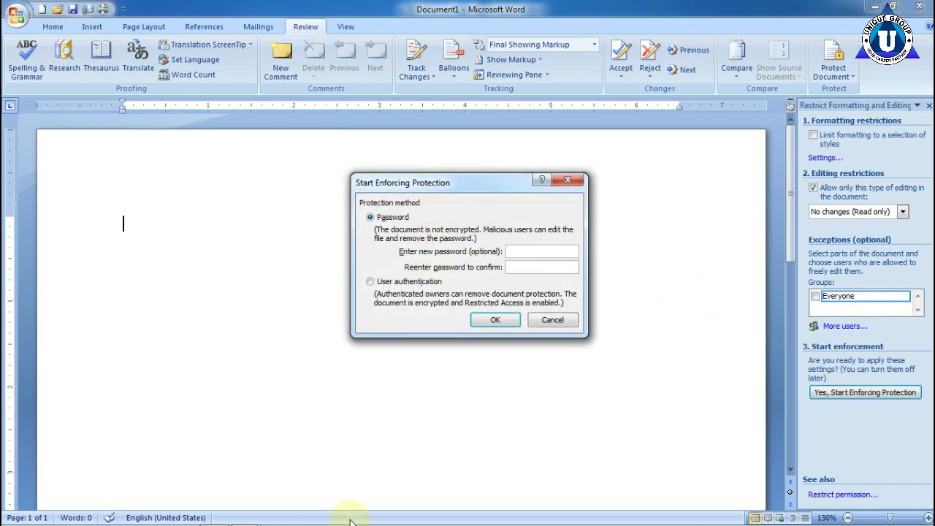
left_click(570, 177)
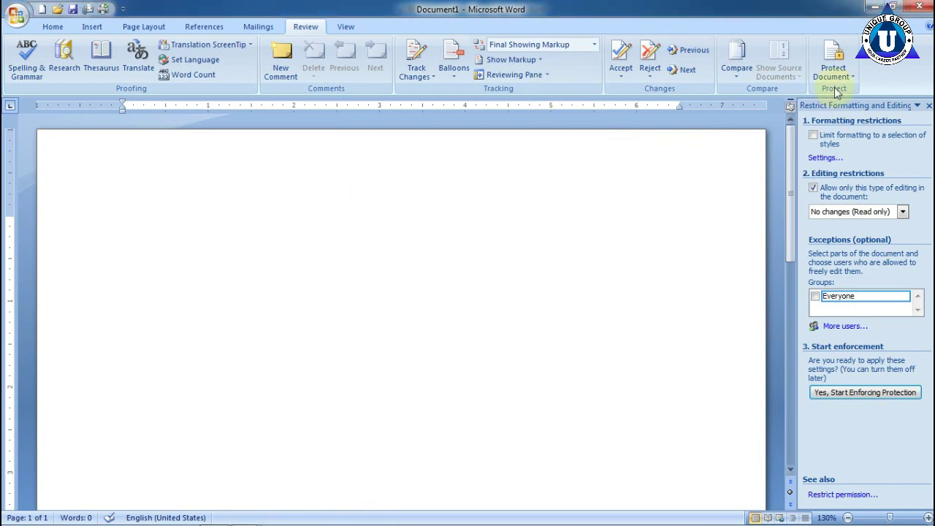
left_click(842, 78)
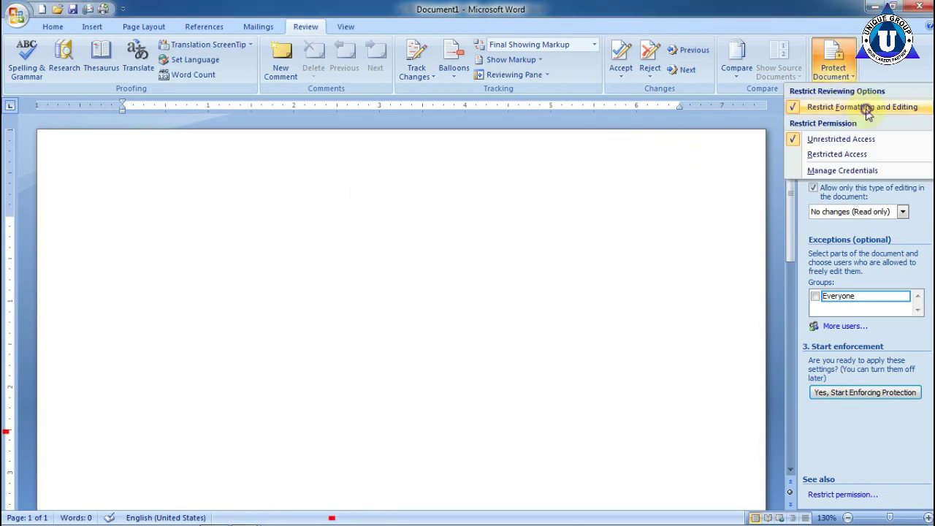
left_click(863, 109)
left_click(837, 71)
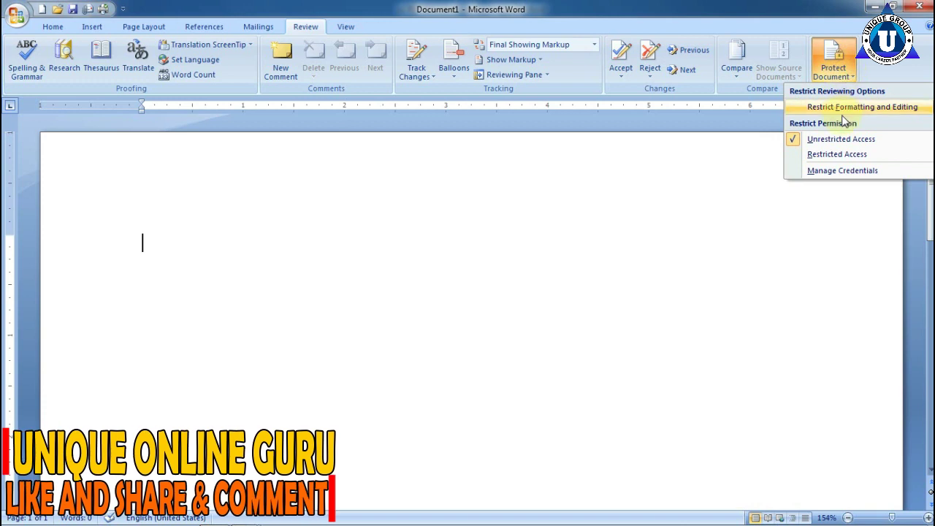
left_click(834, 109)
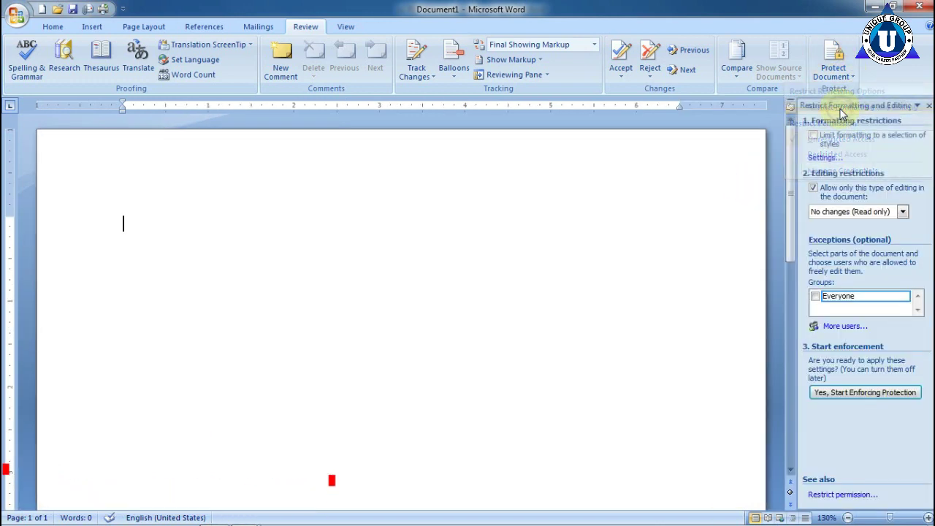
left_click(813, 188)
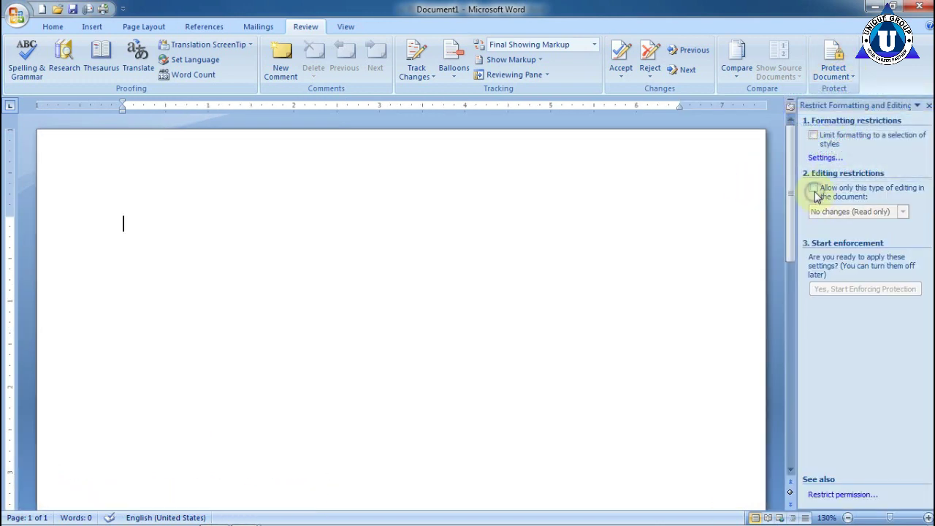
left_click(813, 188)
- Start enforcing protection, entering and confirming a protection password
left_click(827, 393)
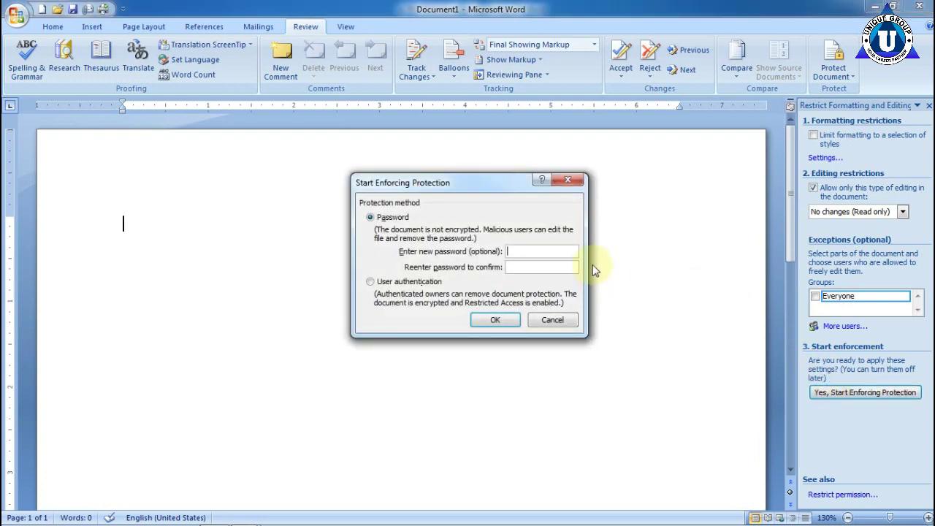
left_click(522, 269)
left_click(498, 319)
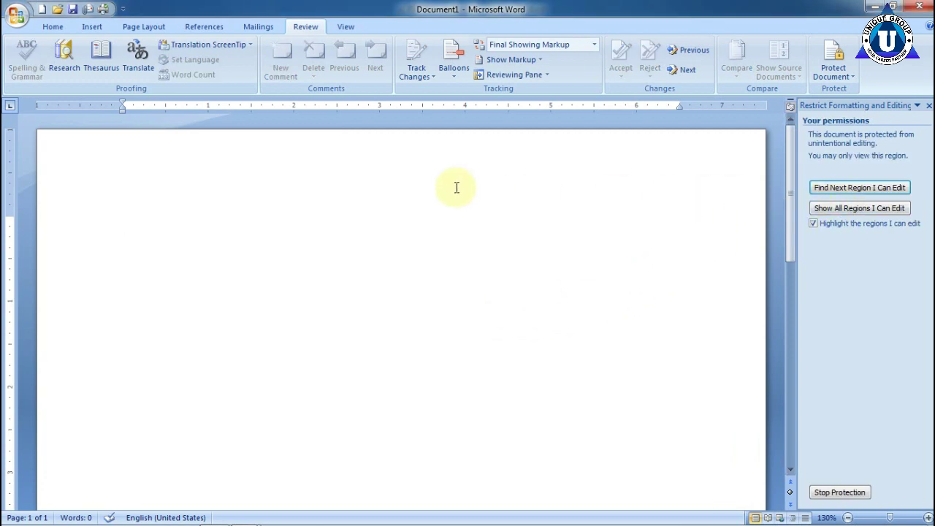
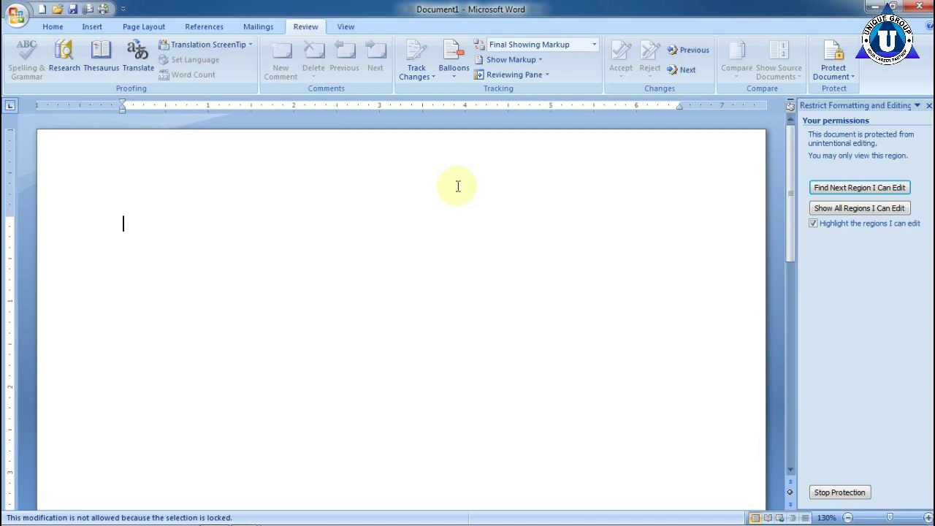
- Stop Document1's protection from the restrictions pane by entering the password
left_click(835, 73)
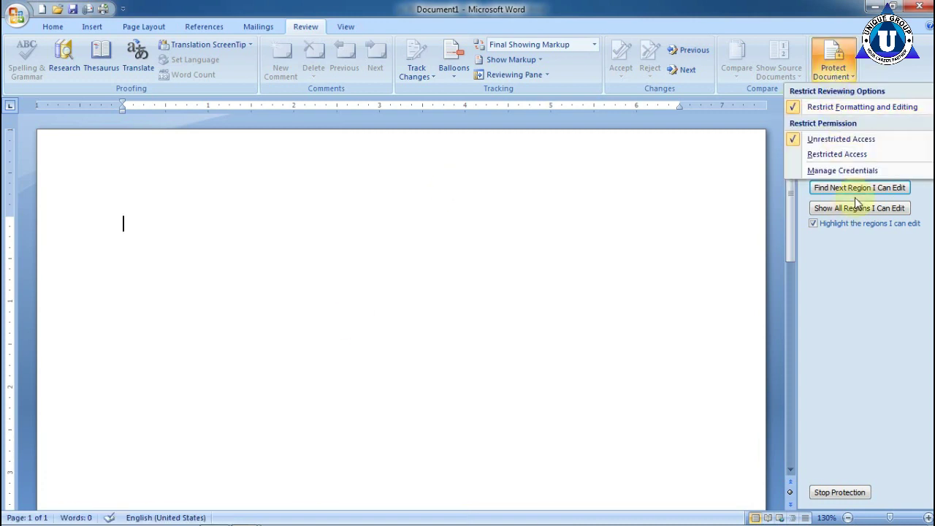
left_click(873, 108)
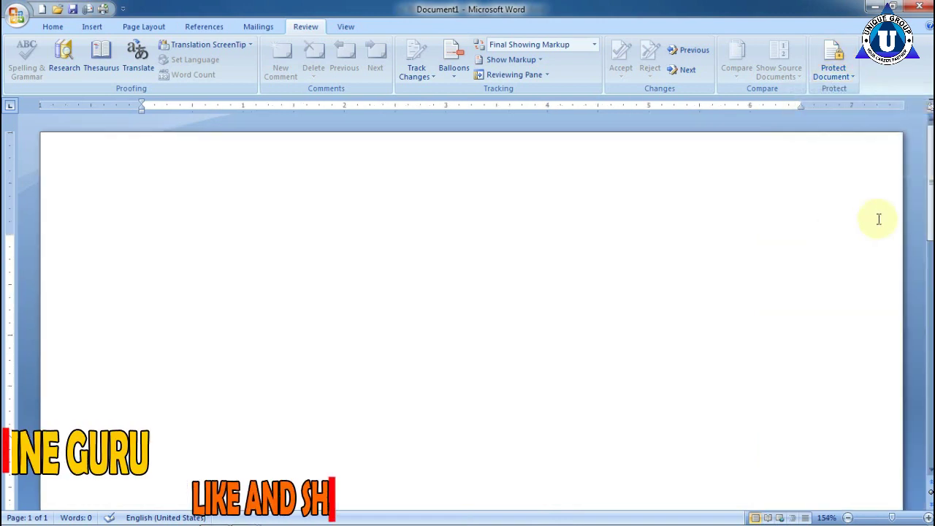
left_click(834, 69)
left_click(865, 107)
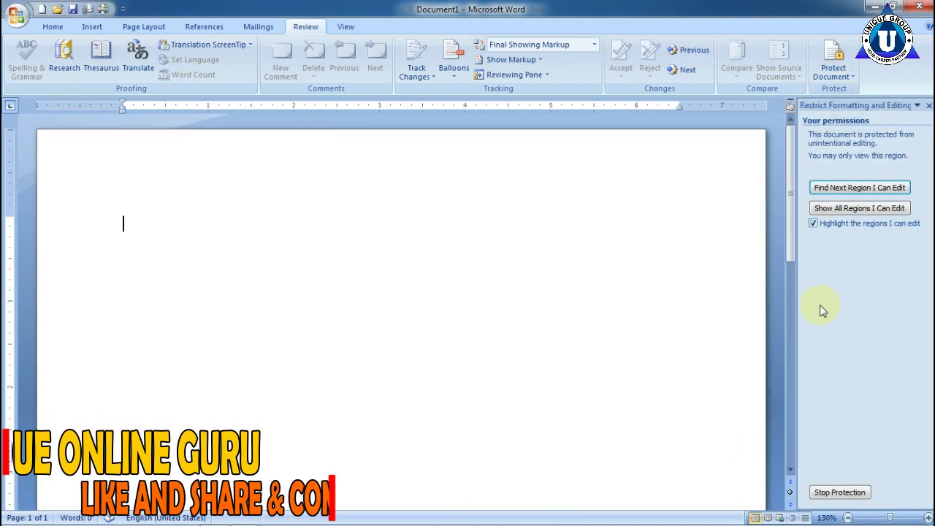
left_click(832, 492)
type("1")
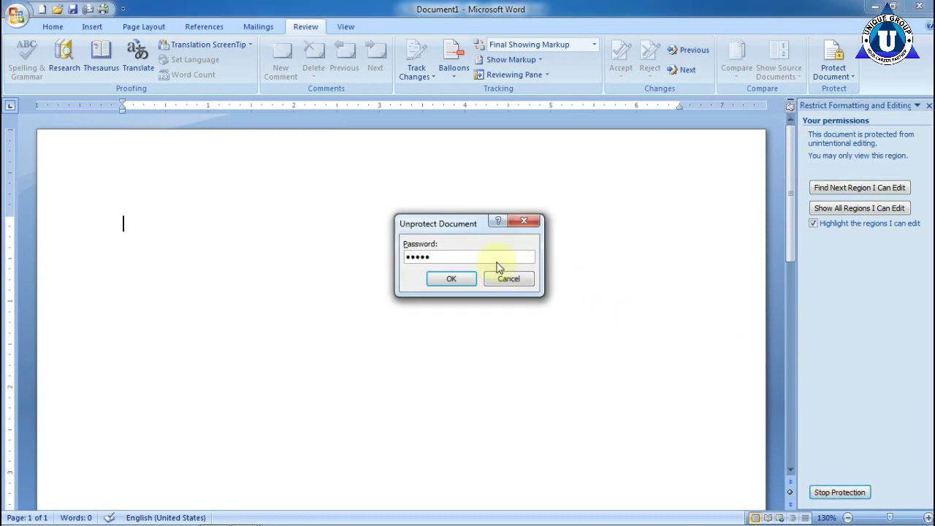
left_click(450, 279)
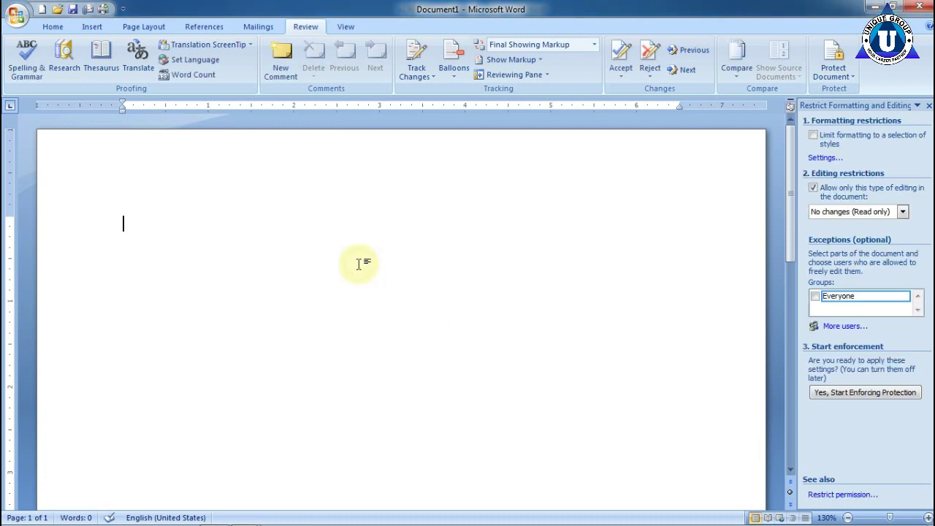
- Type '.,/m.,m,.m.m' into the document and go to the View tab
type(".,/m.,m,.")
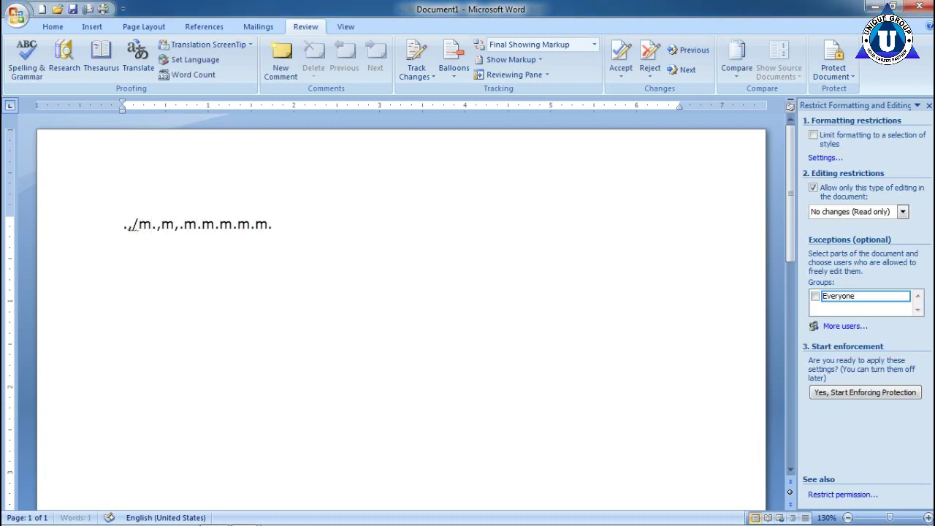
type("m.m")
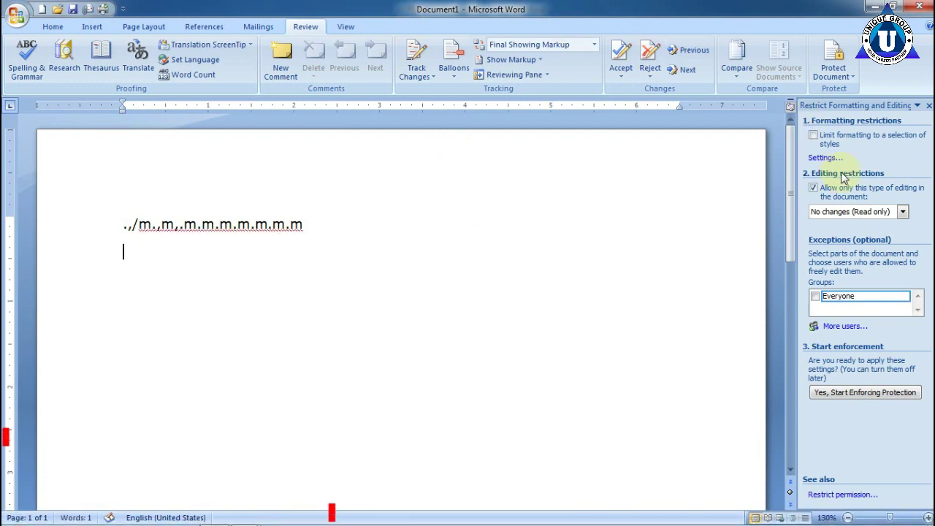
left_click(344, 26)
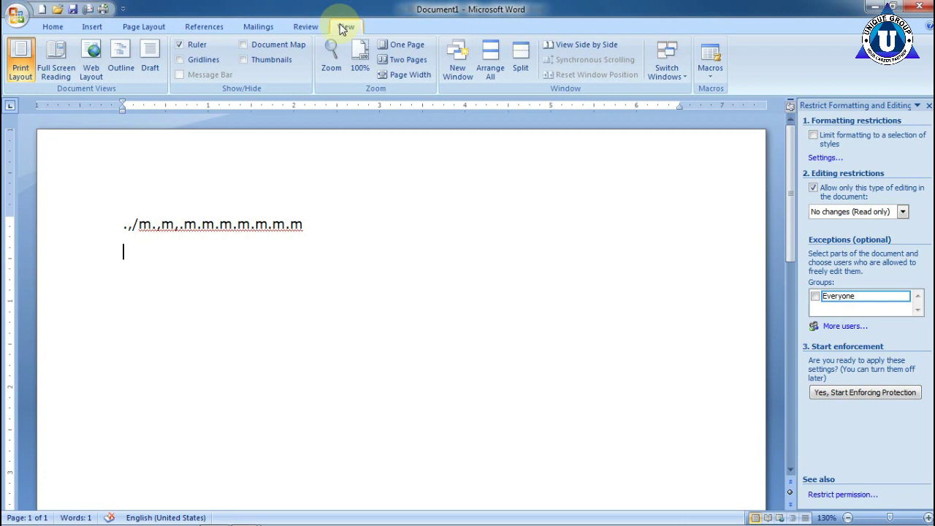
- View the document in Full Screen Reading, check its View Options, then return to Print Layout
left_click(22, 64)
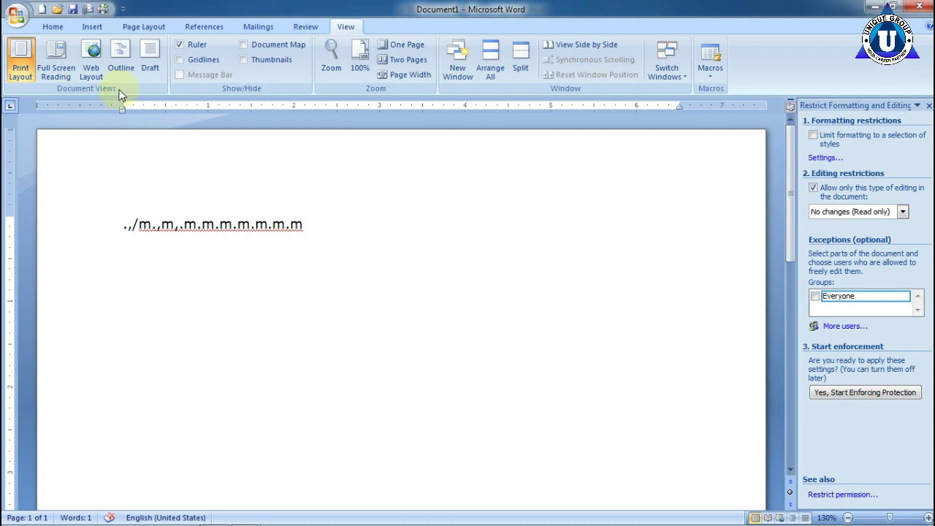
left_click(68, 67)
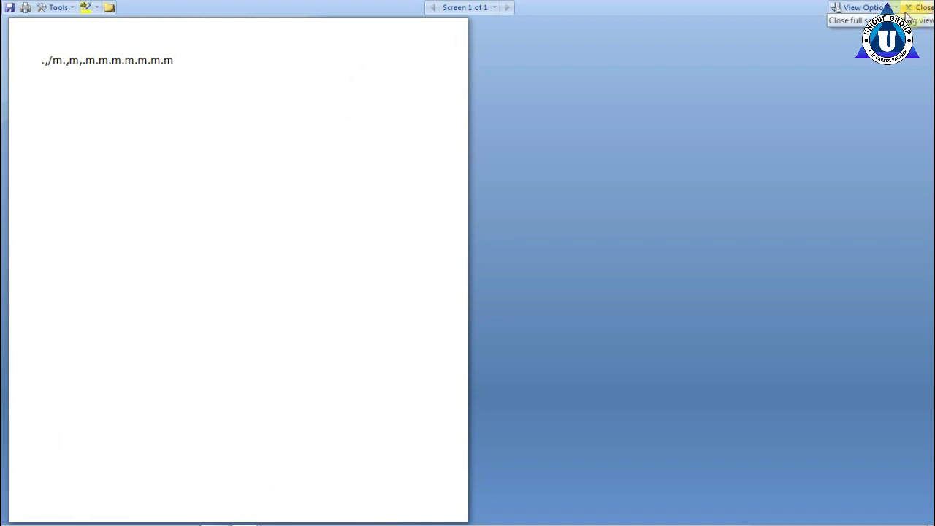
left_click(856, 8)
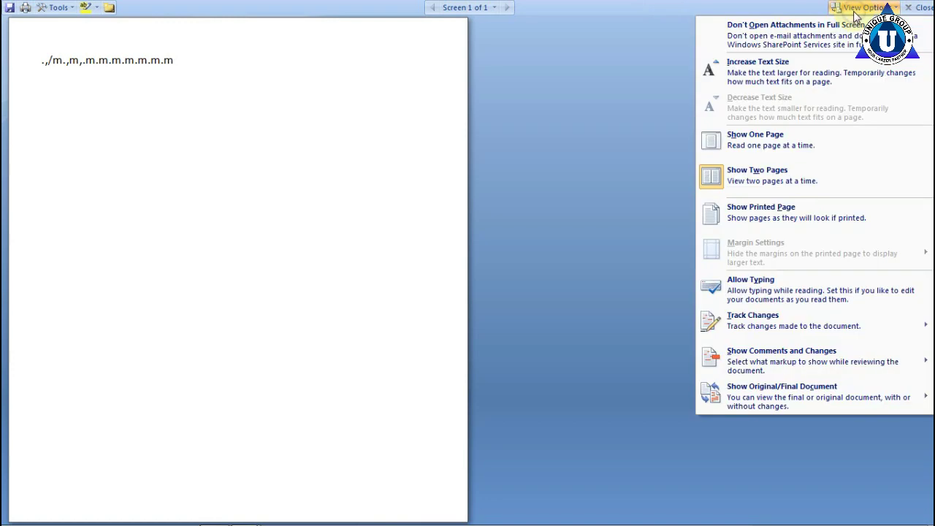
left_click(655, 105)
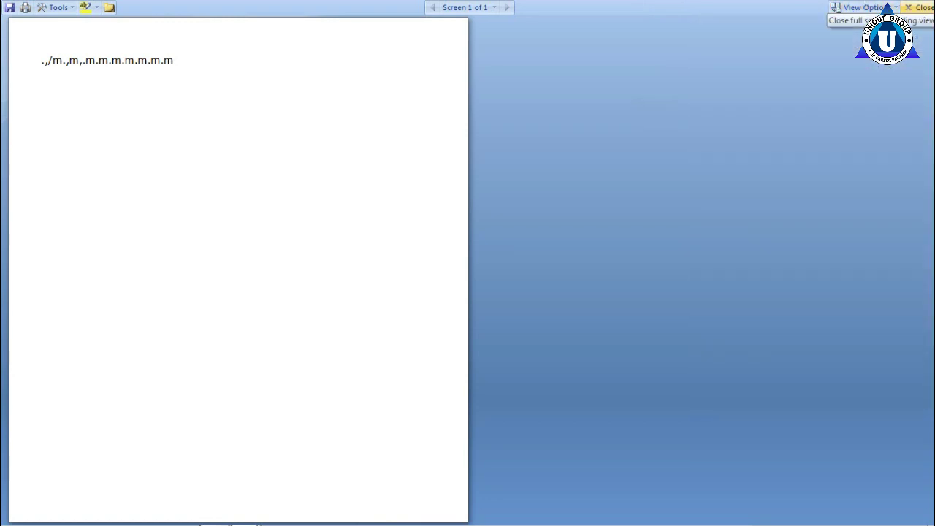
left_click(919, 8)
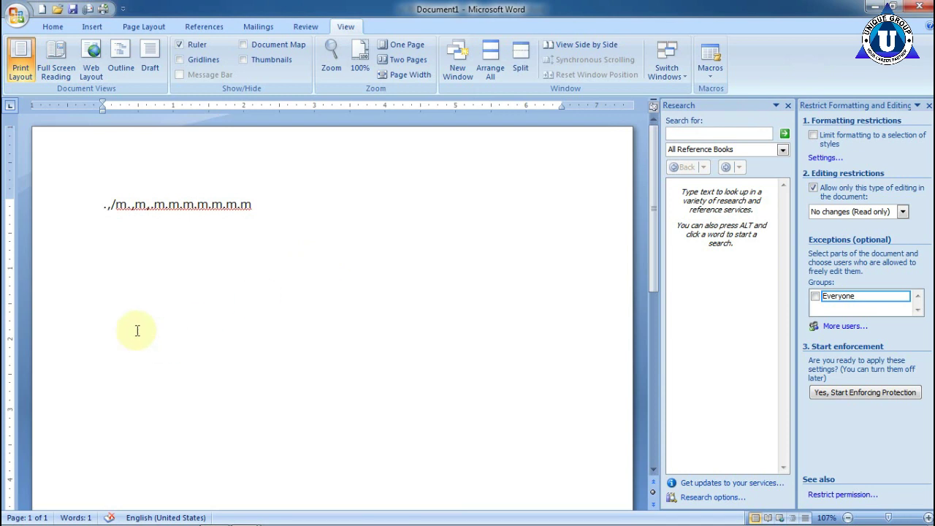
- Display the document in Web Layout view
left_click(94, 65)
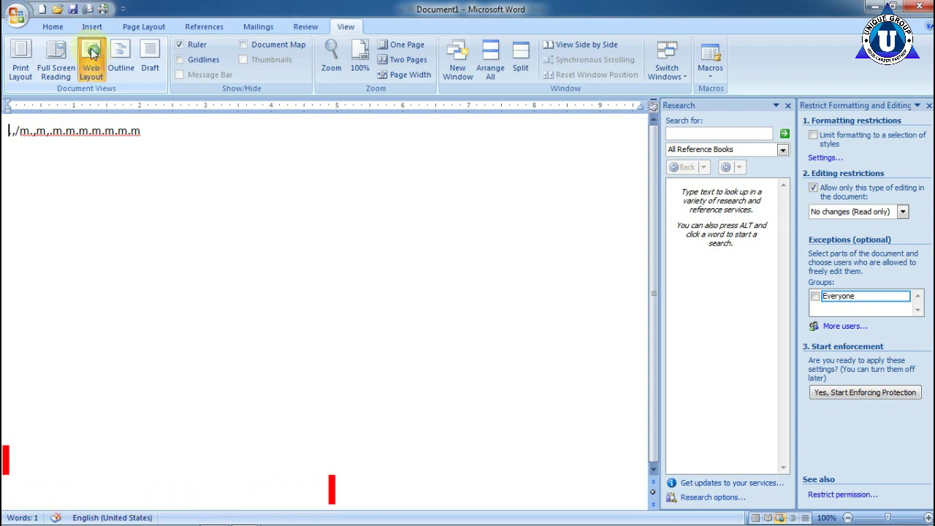
mouse_move(427, 516)
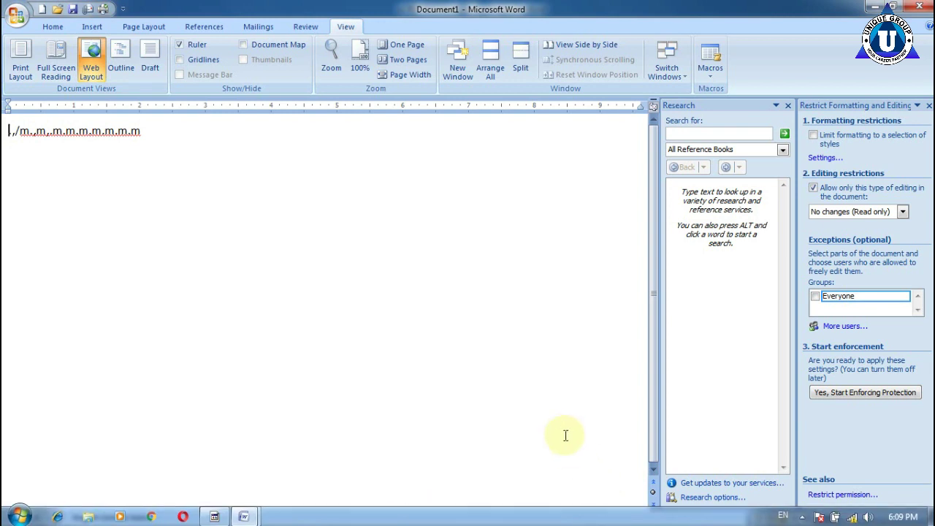
left_click(306, 26)
scroll(126, 65, "up", 5)
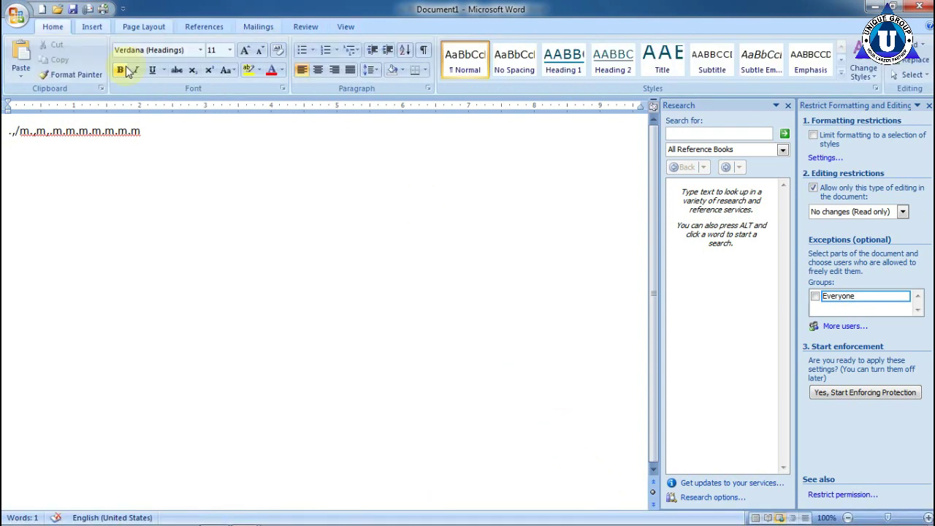
left_click(345, 26)
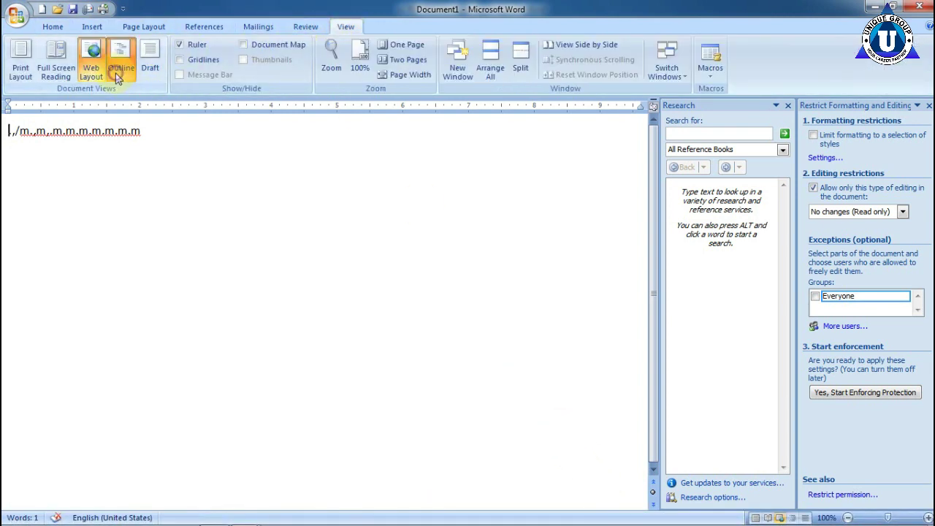
- Switch to Outline view and add the line ';lk;k kl l, l lk `[; `;' above the text
left_click(116, 69)
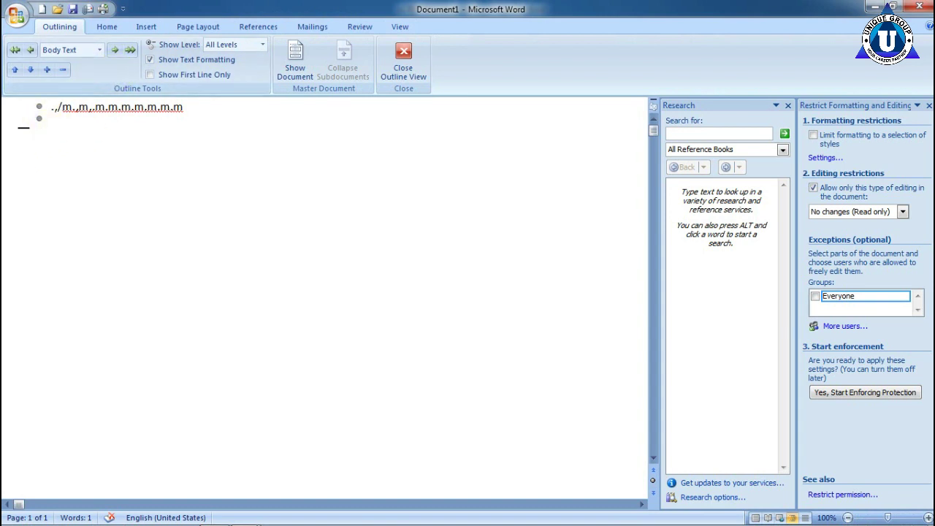
key("Return")
key("Return")
key("Return")
key("Return")
key("Return")
key("Return")
type(";lk;k")
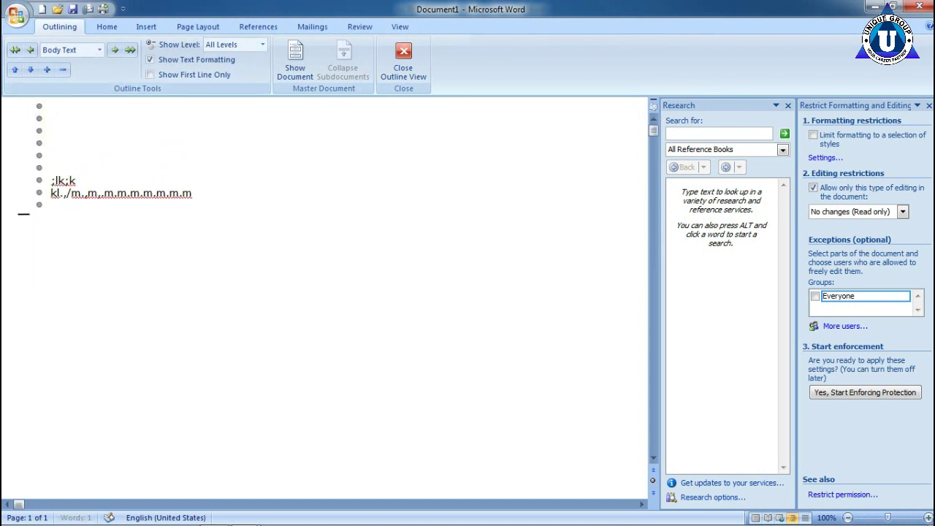
type(" kl l, l lk `[;  `;")
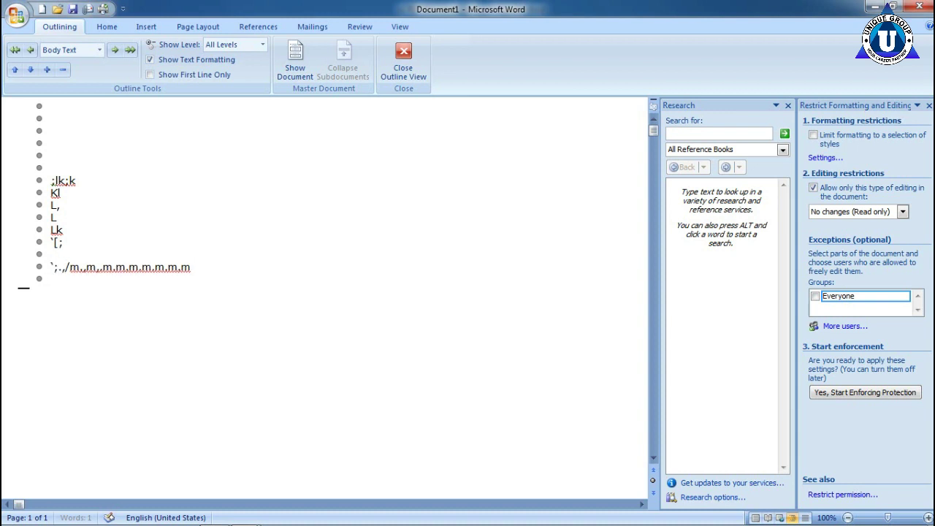
left_click(398, 26)
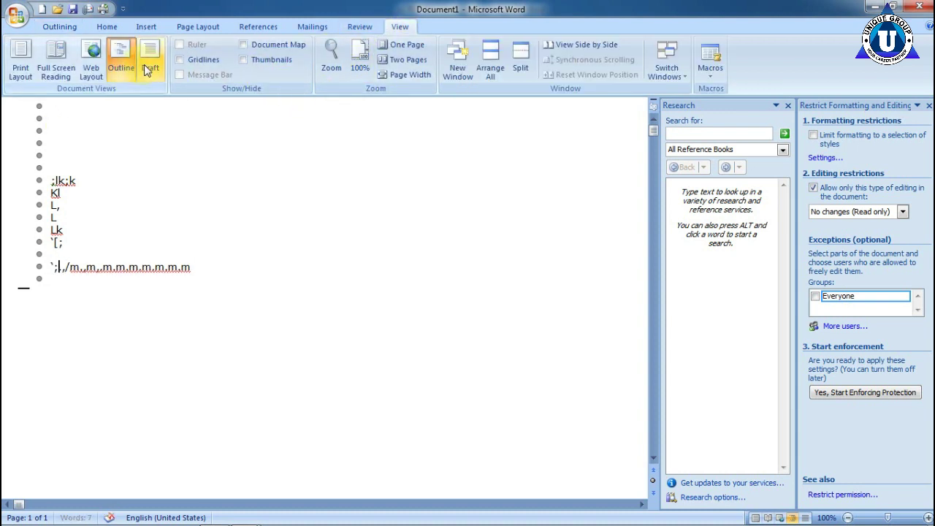
- Switch Document1 to Draft view and hide the ruler
left_click(144, 64)
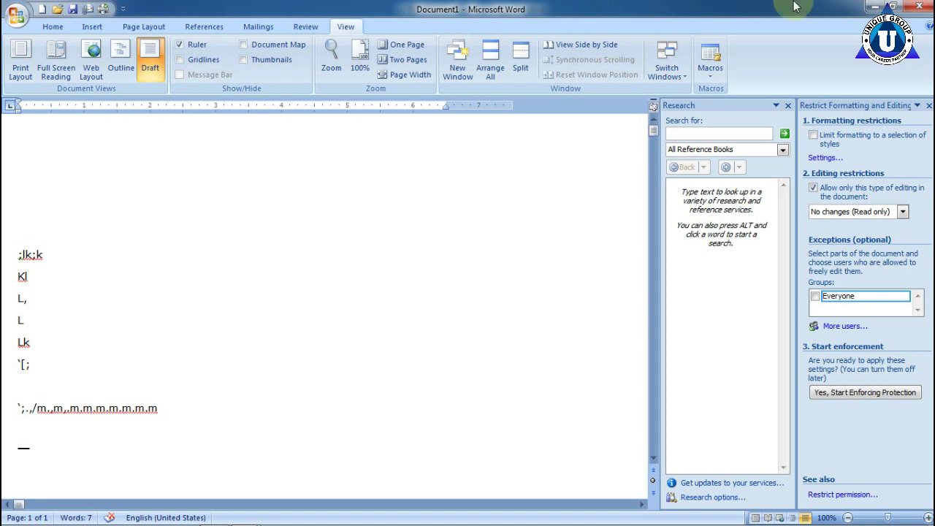
scroll(652, 219, "down", 1)
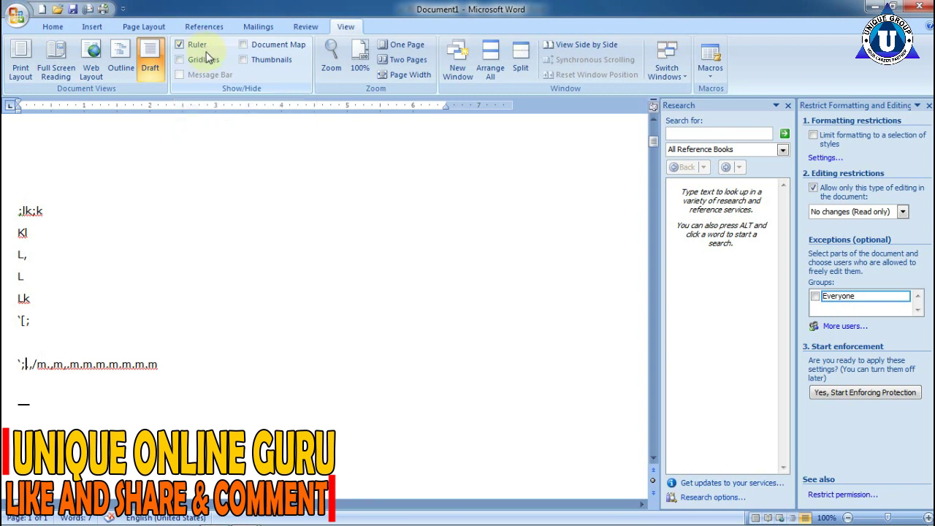
left_click(198, 46)
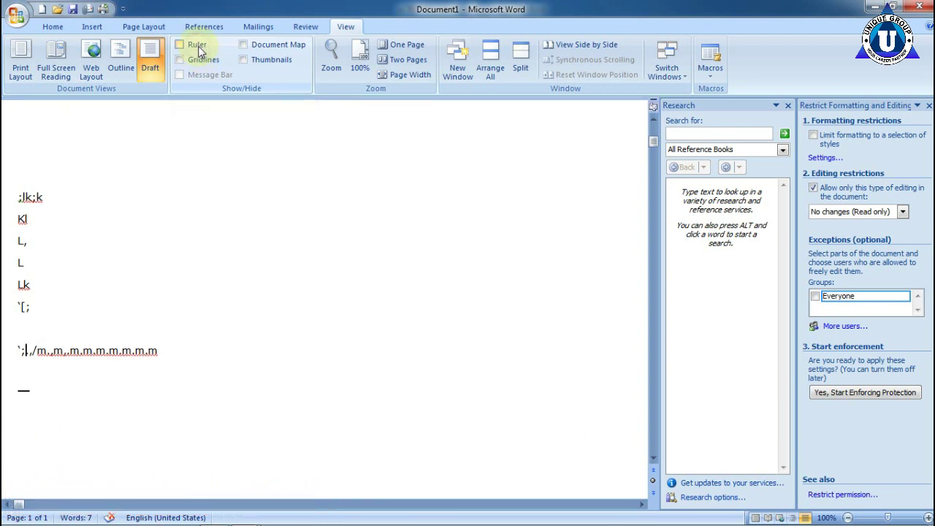
- Show the ruler again and turn on gridlines
left_click(199, 46)
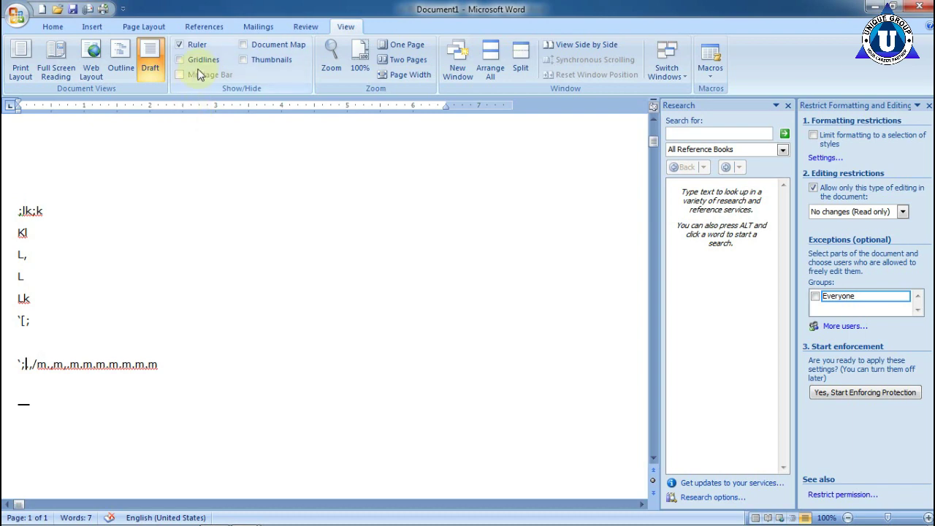
left_click(204, 62)
scroll(416, 223, "up", 7)
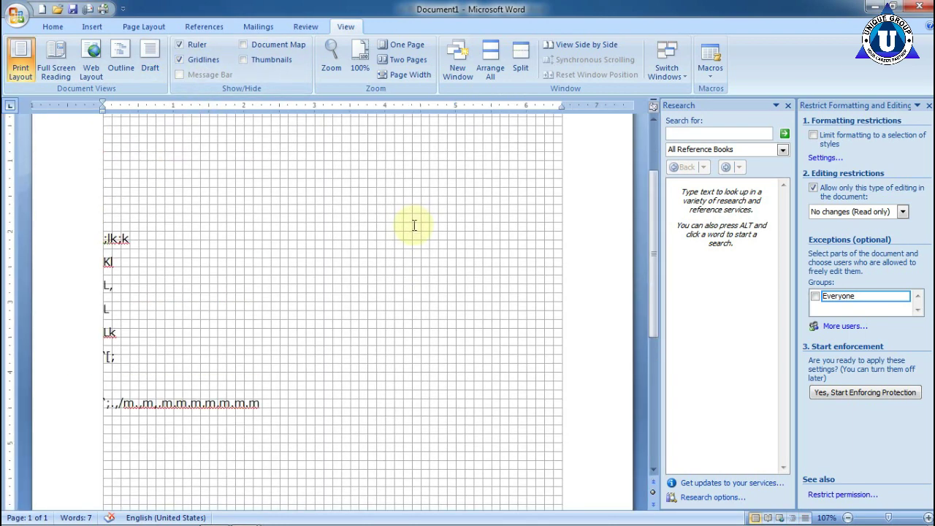
scroll(416, 219, "up", 3)
scroll(416, 217, "down", 4)
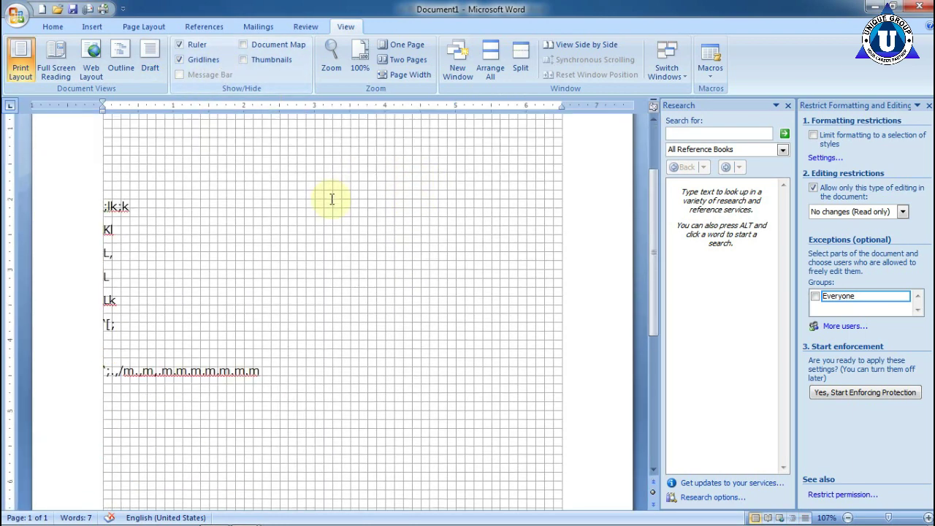
- Replace the first line with '?>', a line break and a long row of slashes
double_click(332, 194)
type("?>")
key("shift+Return")
type("////")
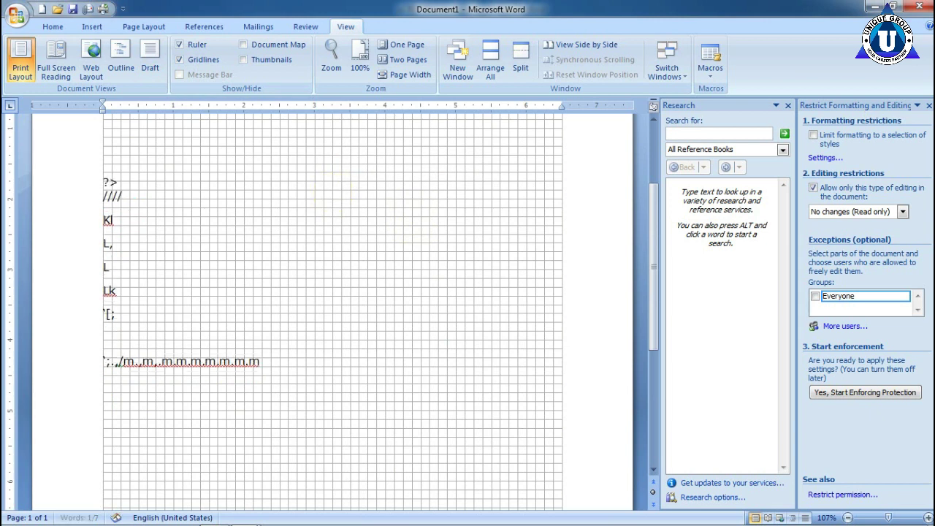
type("////")
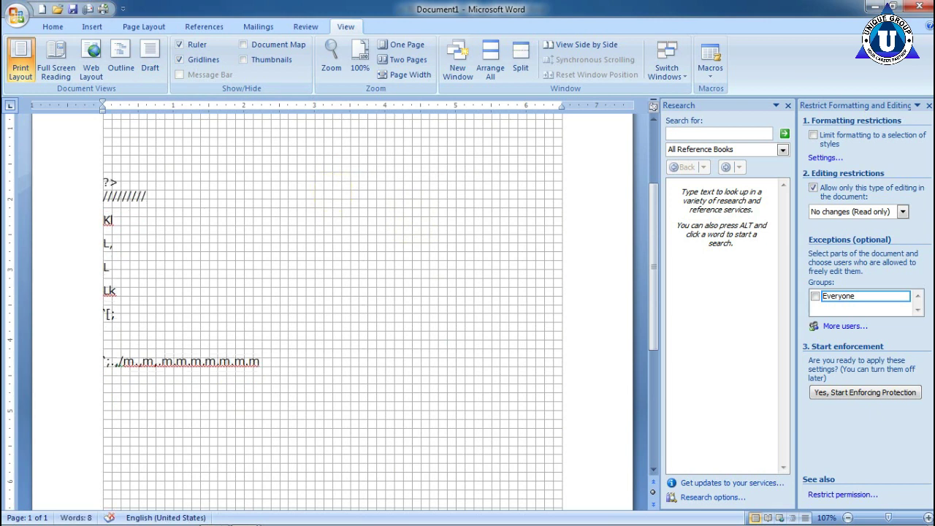
type("?//////////////////////////////////////")
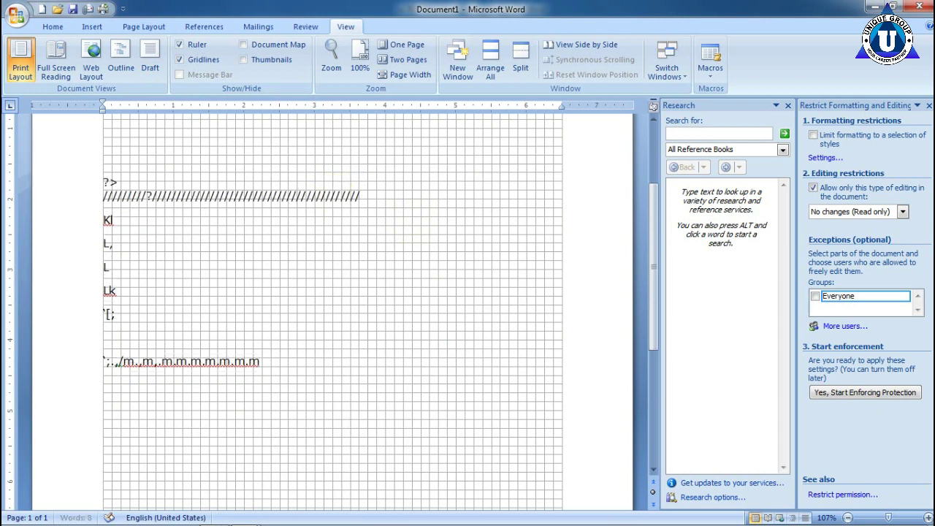
type("//")
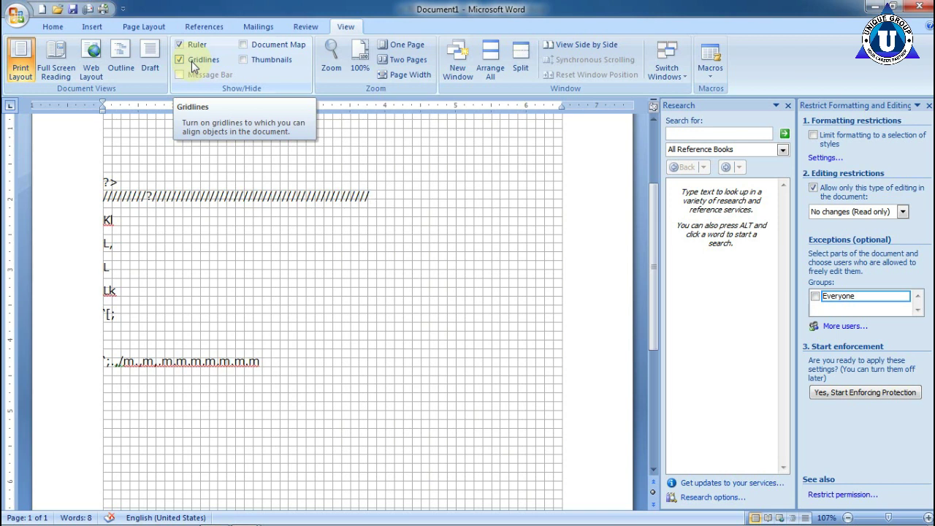
- Turn off gridlines, open the Document Map, and show page Thumbnails in the side pane
left_click(195, 66)
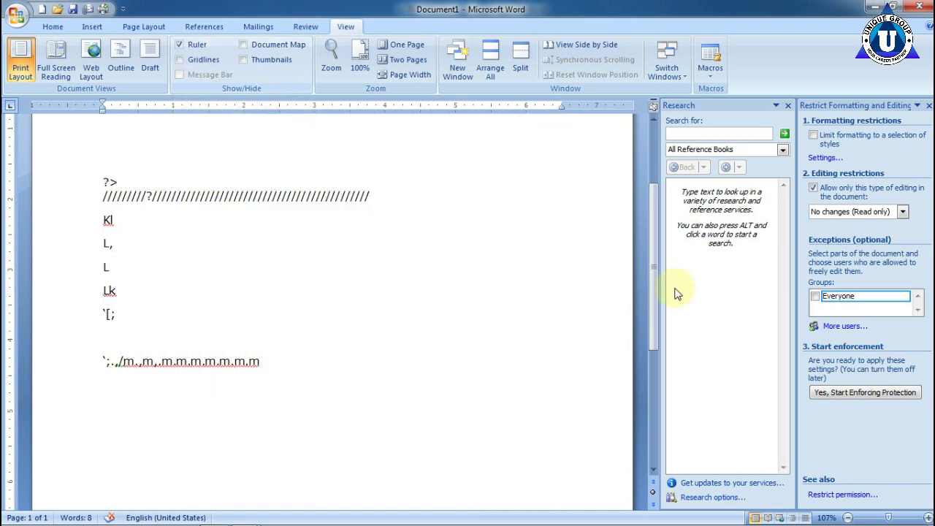
scroll(673, 292, "down", 1)
scroll(3, 499, "up", 2)
scroll(2, 489, "up", 1)
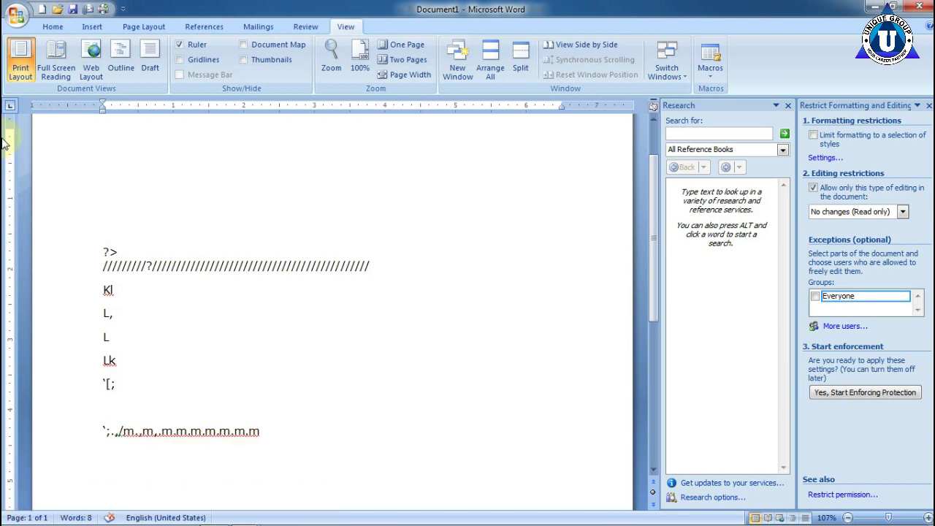
left_click(278, 45)
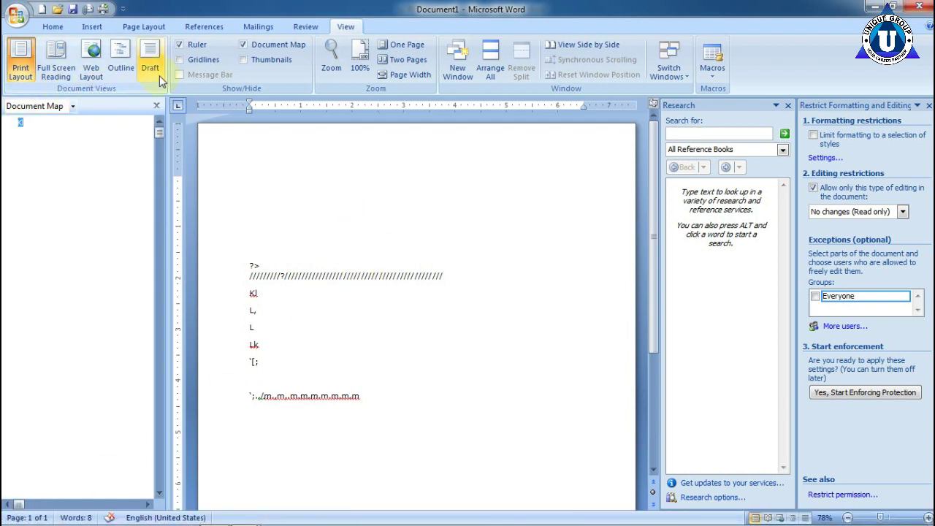
left_click(267, 64)
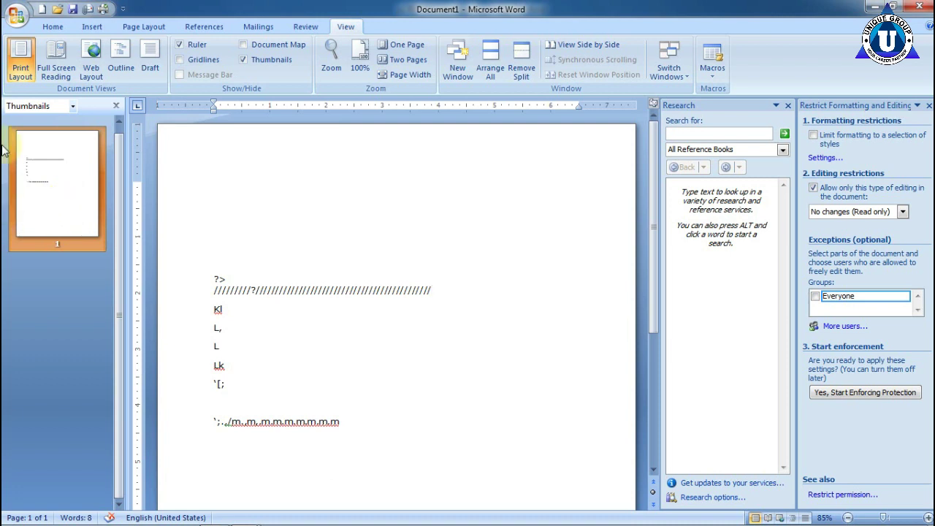
- Apply Page width zoom from the Zoom dialog, then set the zoom to 100%
left_click(337, 69)
left_click(438, 195)
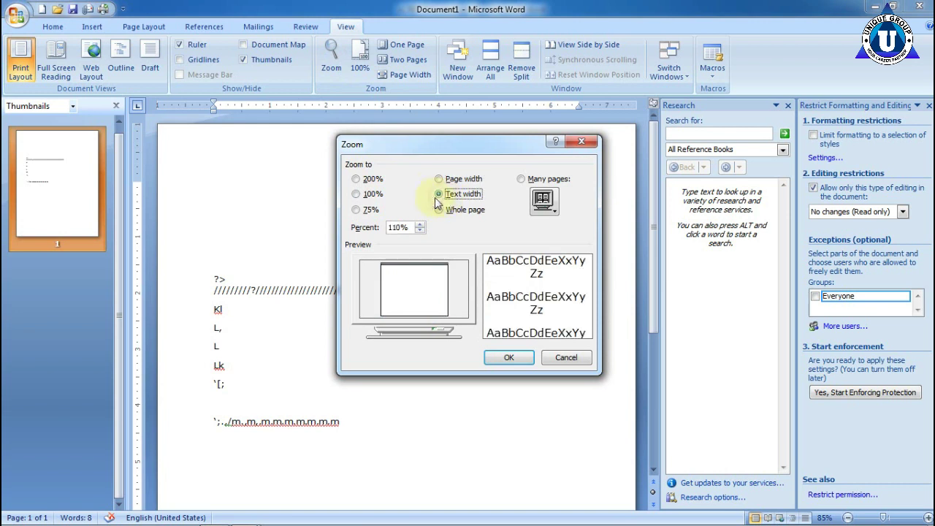
left_click(357, 194)
left_click(438, 179)
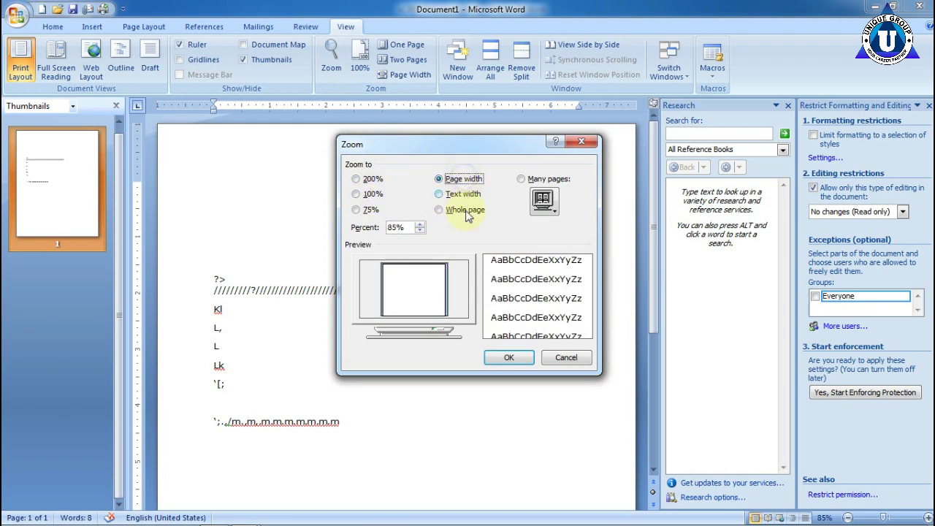
left_click(509, 357)
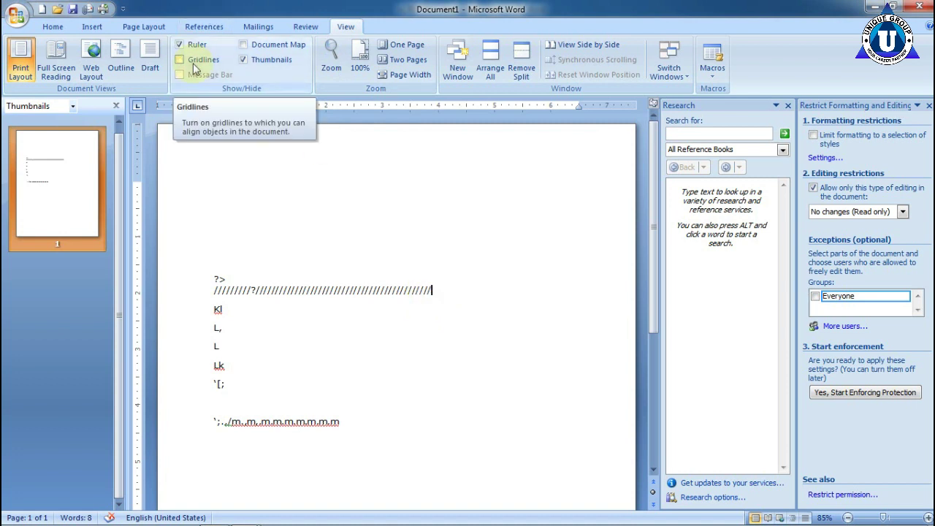
left_click(358, 72)
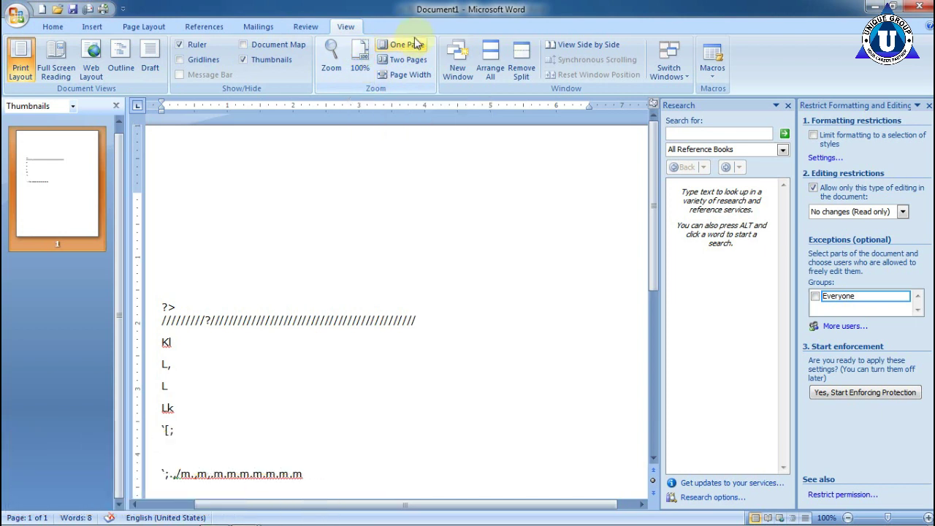
- Select all the text and paste it repeatedly until the document spans 7 pages, 96 words
scroll(404, 168, "down", 8)
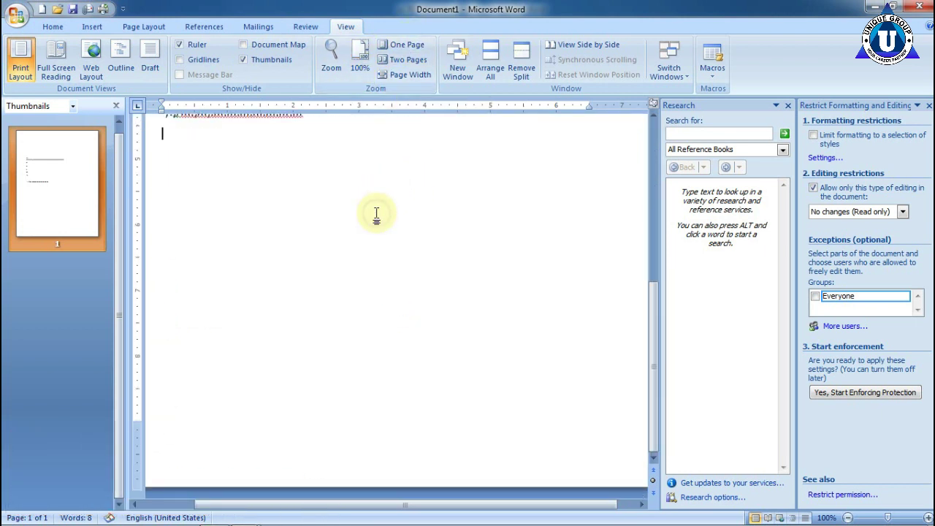
key("ctrl+a")
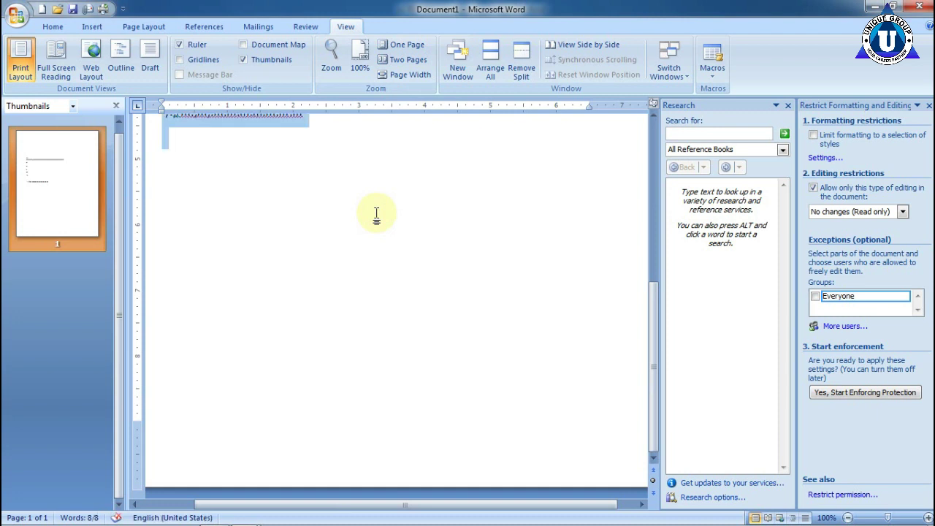
key("ctrl+v")
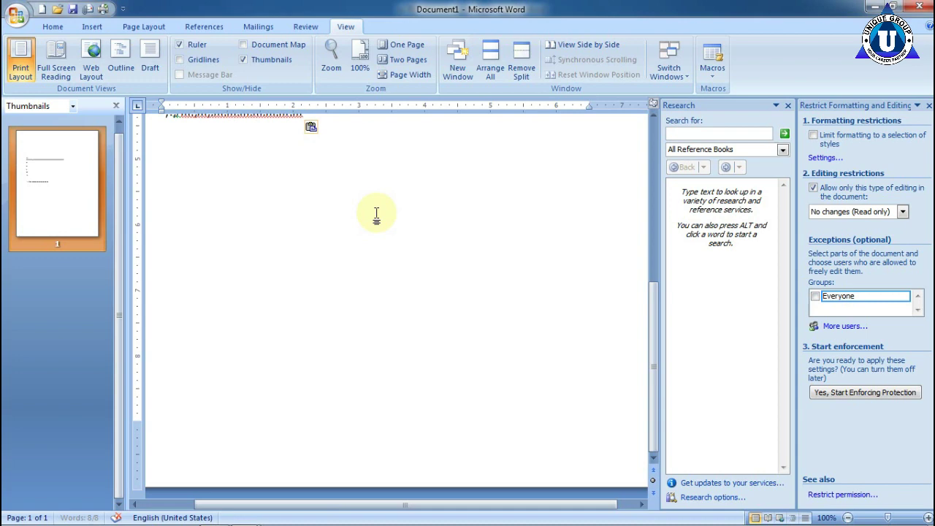
key("ctrl+v")
key("ctrl+v")
key("ctrl+v")
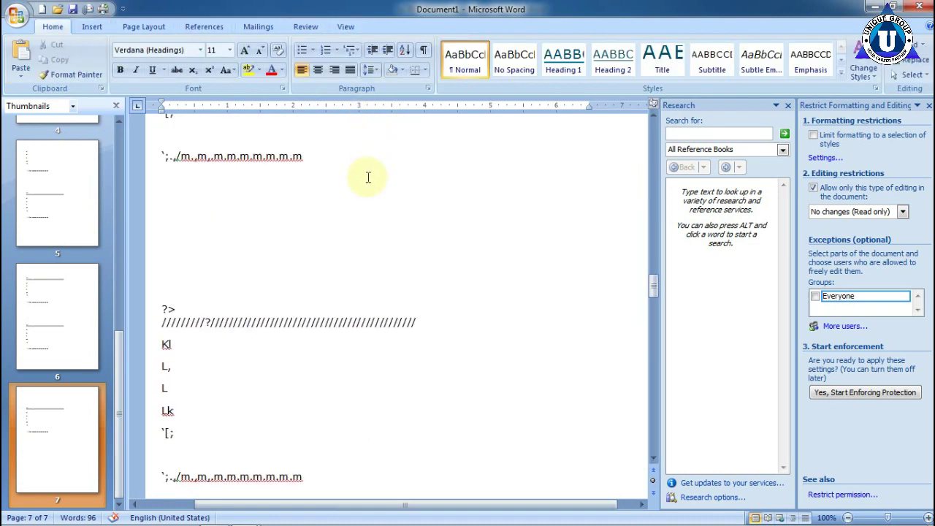
- Return to the View tab and place the cursor in the slash line
left_click(350, 28)
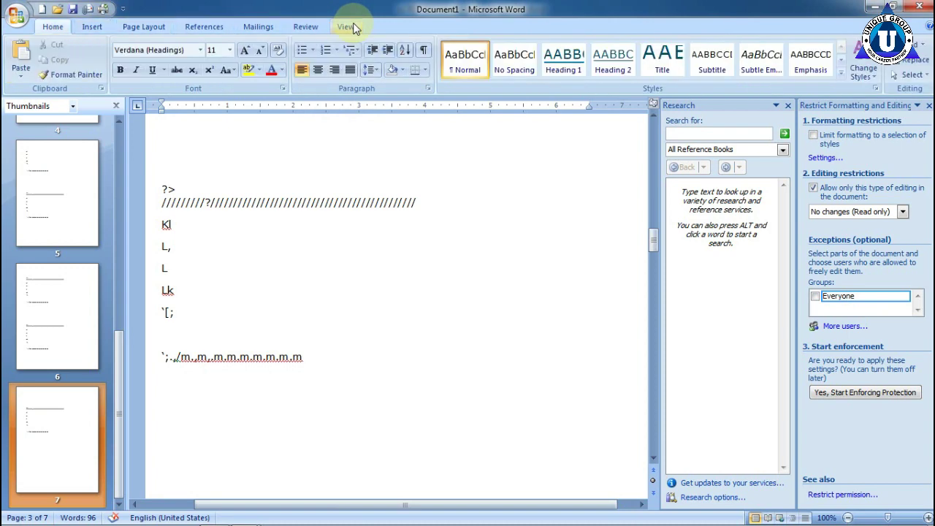
left_click(353, 27)
left_click(398, 202)
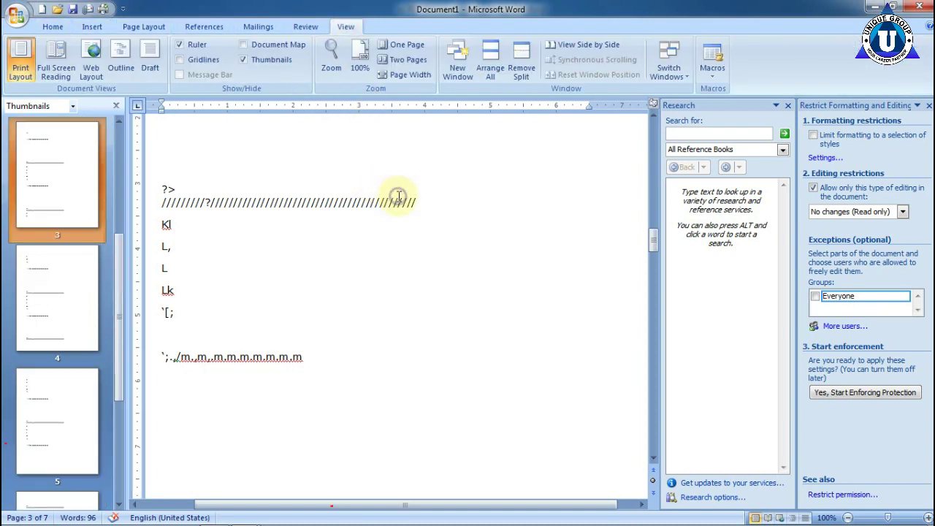
scroll(400, 193, "down", 12)
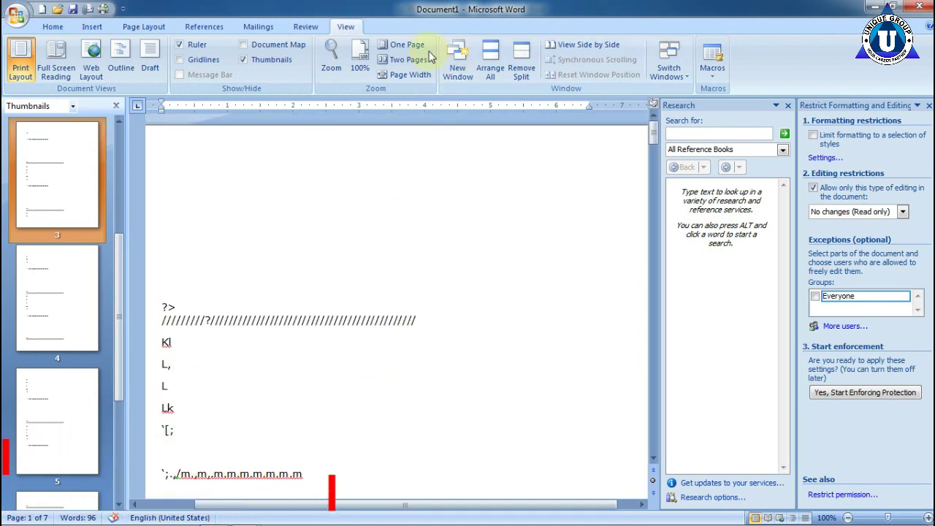
- Preview the document in One Page and Two Pages layouts, then zoom to Page Width
left_click(400, 45)
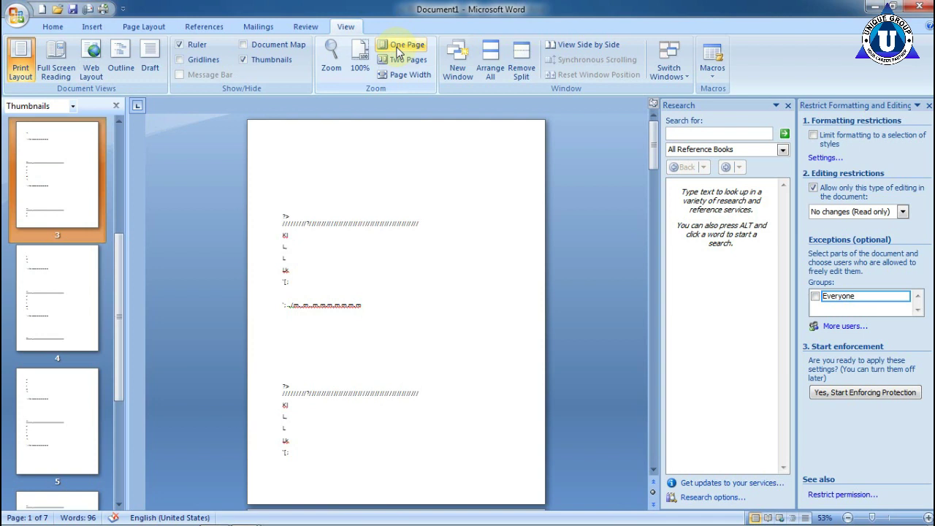
left_click(401, 61)
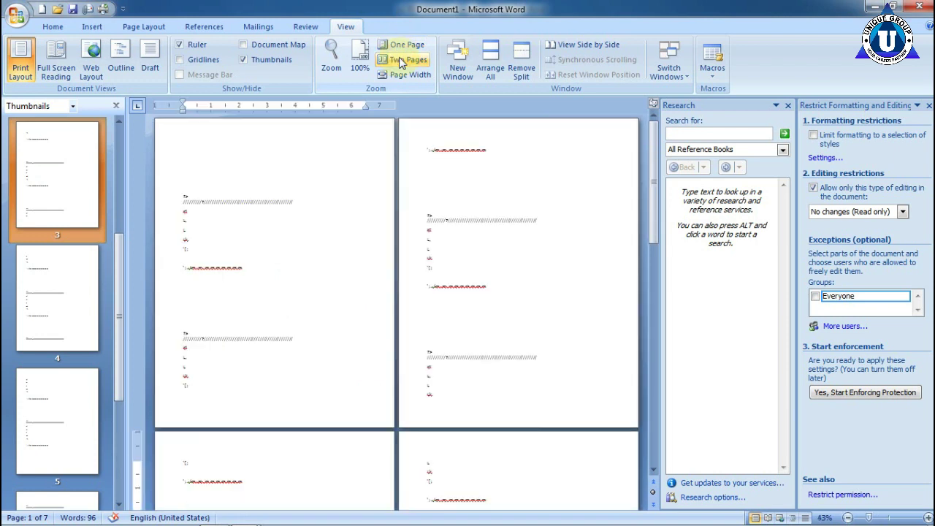
scroll(401, 61, "up", 1)
scroll(521, 177, "up", 2)
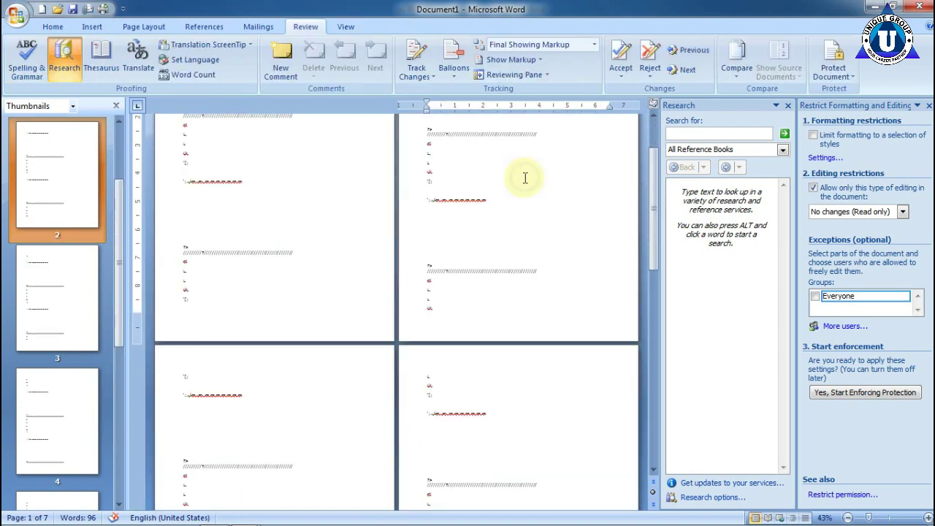
scroll(522, 177, "up", 2)
scroll(494, 205, "up", 2)
scroll(463, 243, "down", 2)
scroll(440, 277, "down", 2)
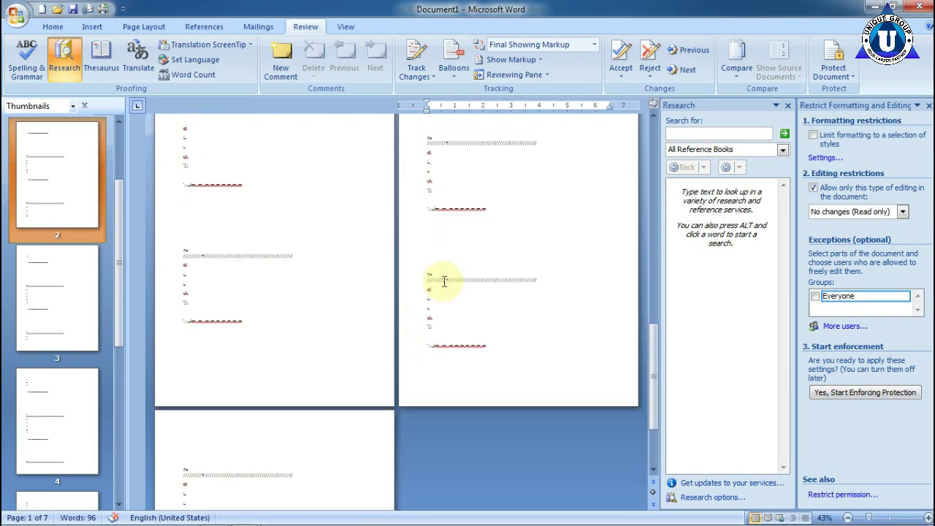
scroll(428, 309, "down", 3)
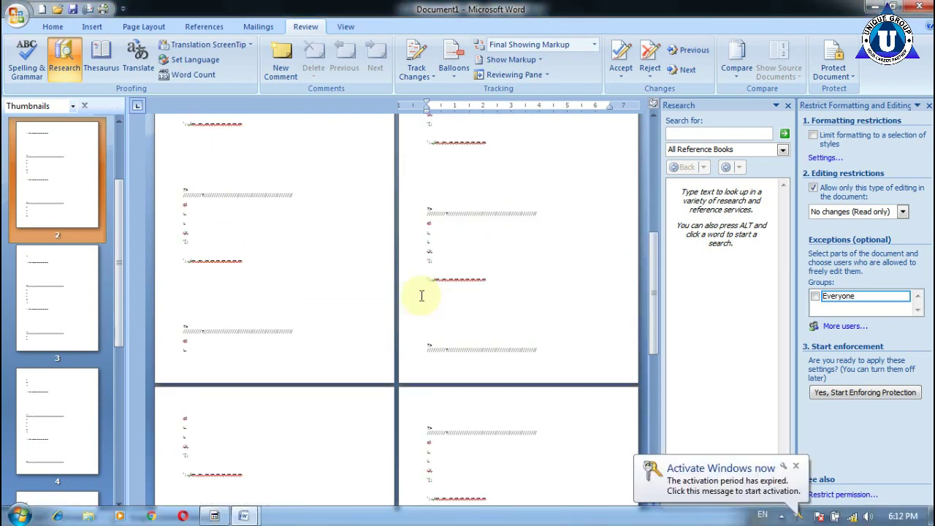
scroll(420, 293, "up", 3)
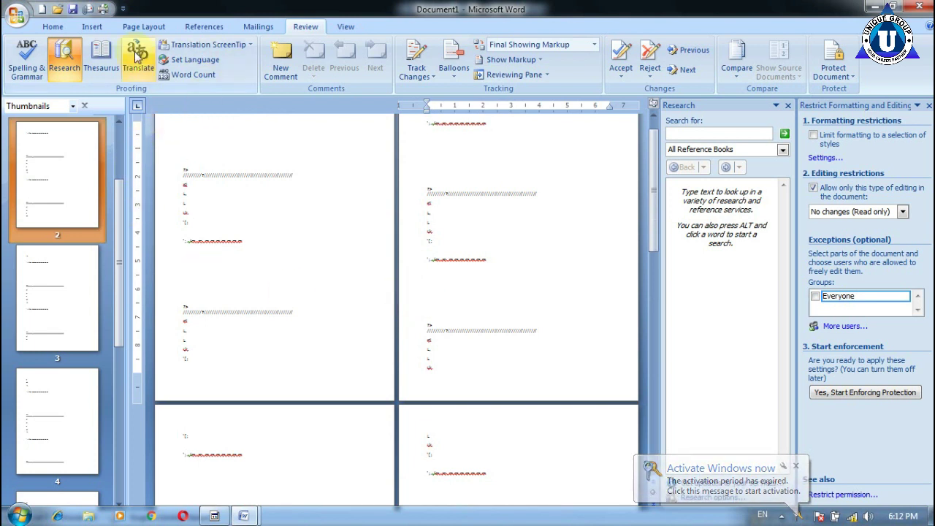
left_click(344, 26)
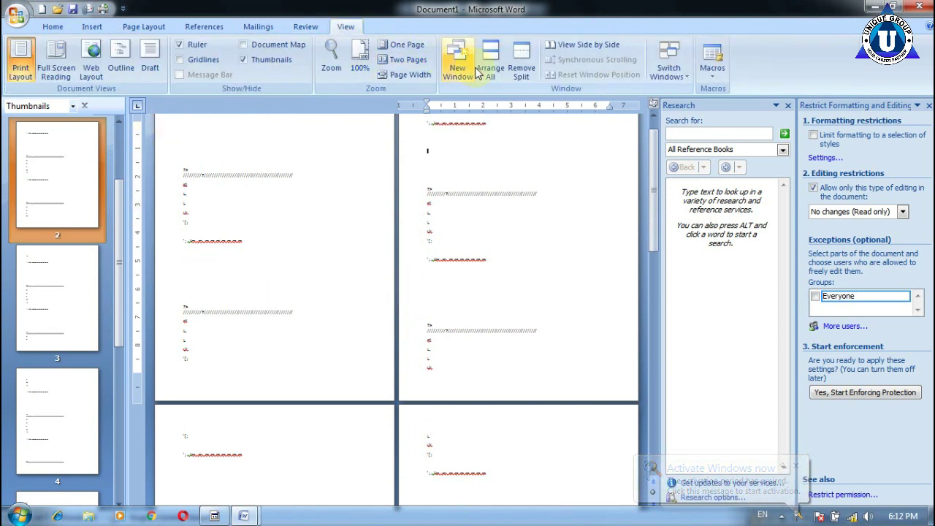
left_click(416, 76)
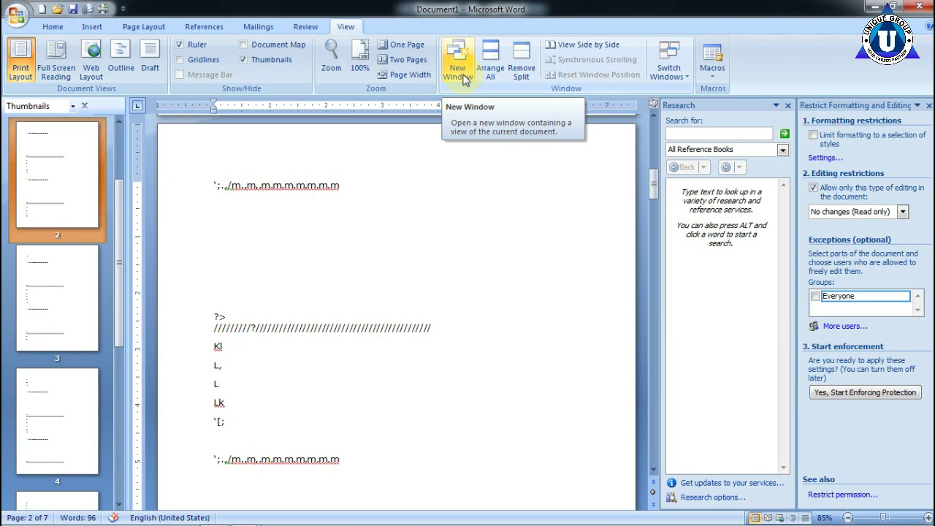
- Open Document1:2 as a second window, switch between both windows, and tile them with Arrange All
left_click(458, 70)
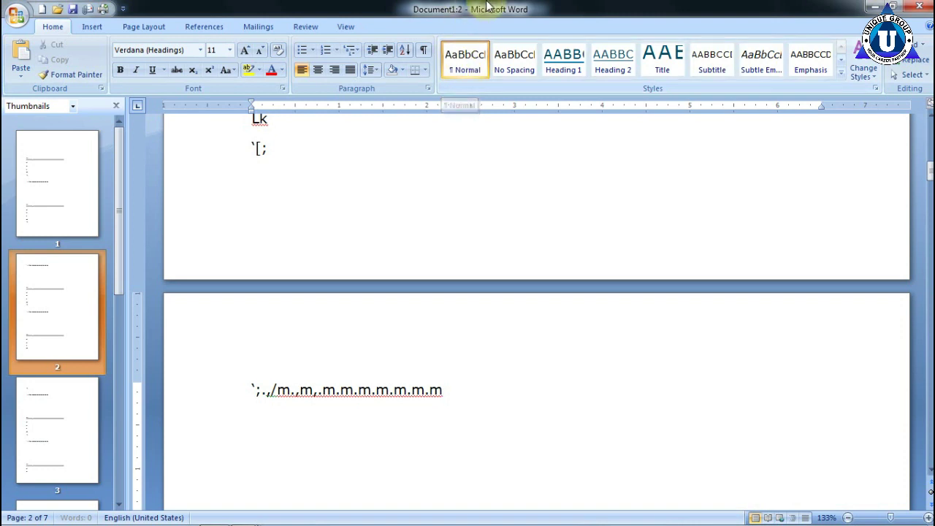
left_click(343, 27)
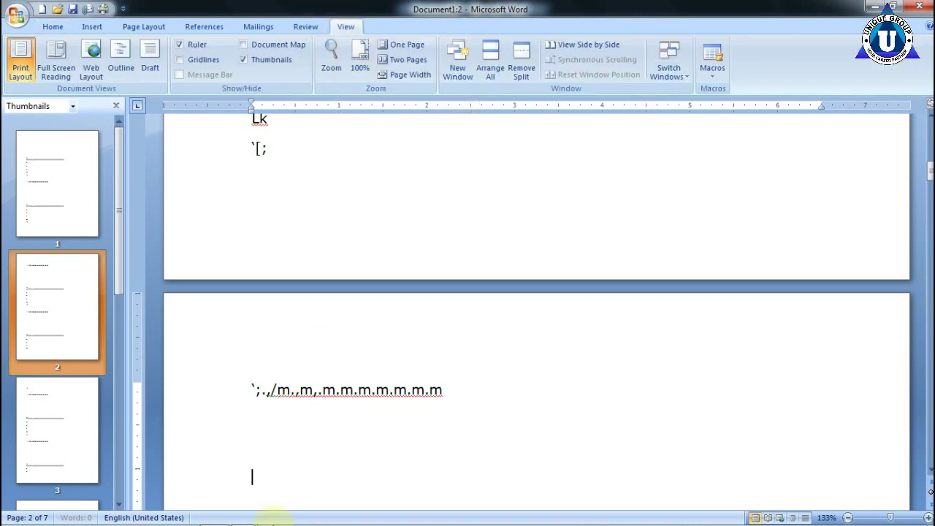
mouse_move(149, 516)
mouse_move(245, 517)
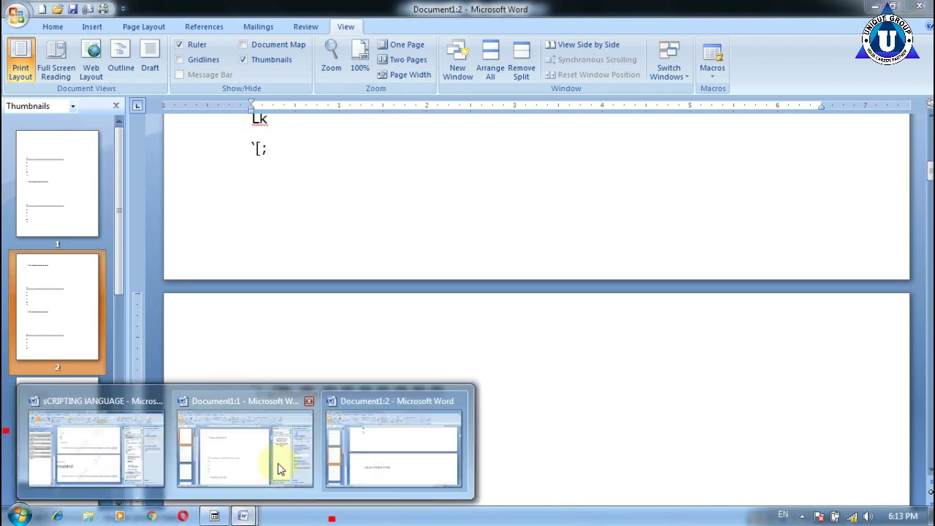
left_click(274, 464)
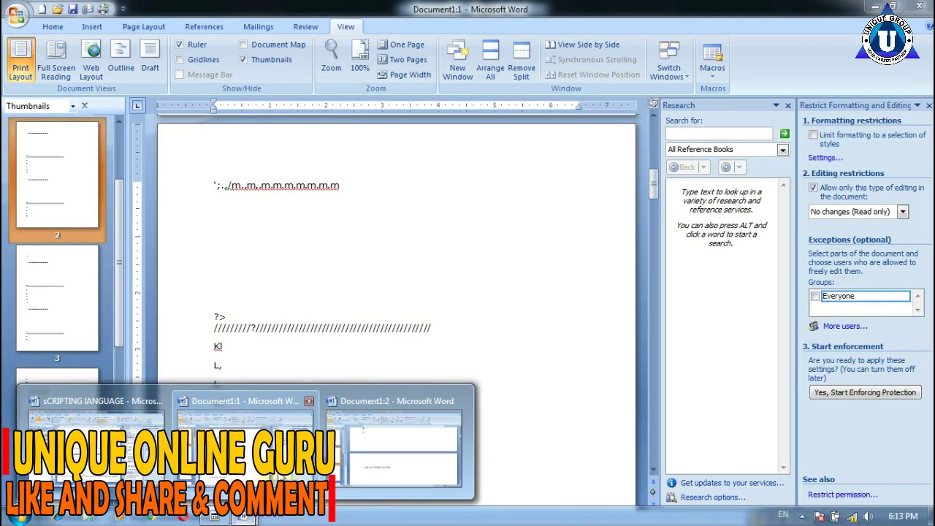
left_click(343, 464)
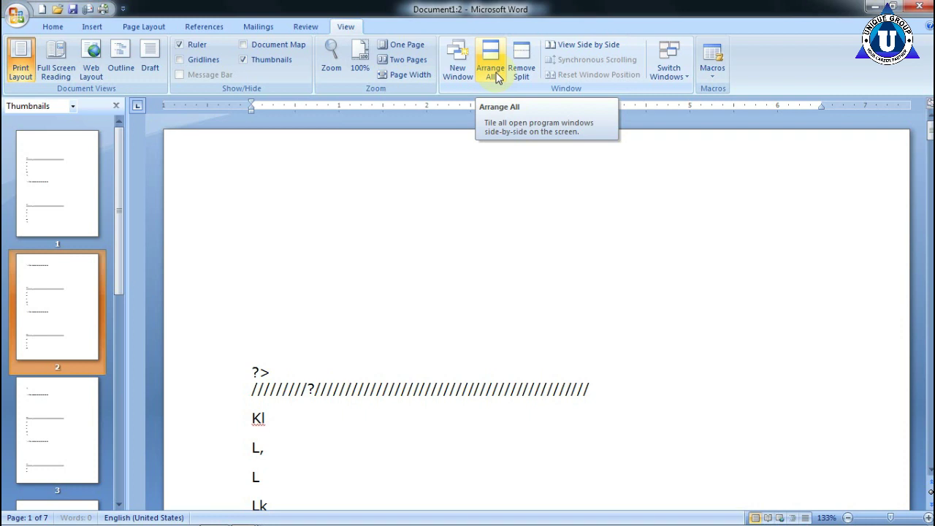
left_click(496, 77)
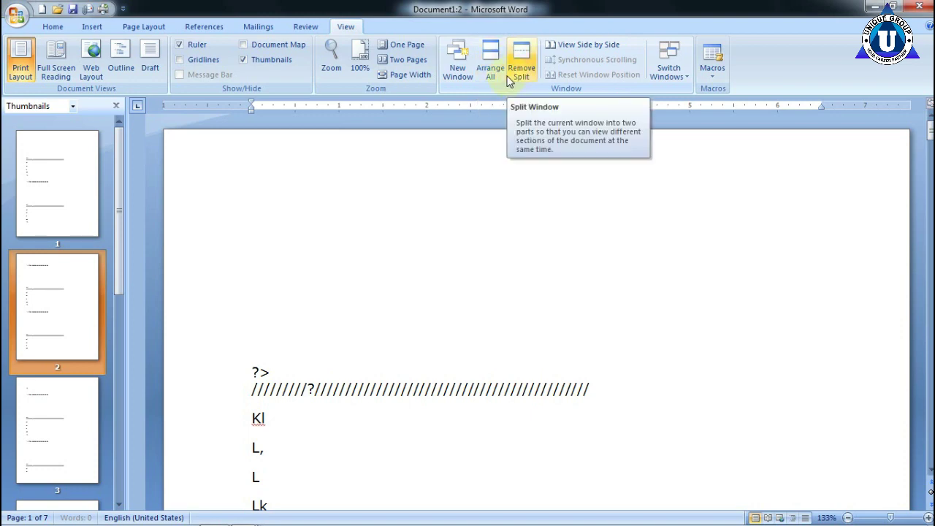
- Tile the windows, maximize Document1:1, and remove its window split
left_click(494, 69)
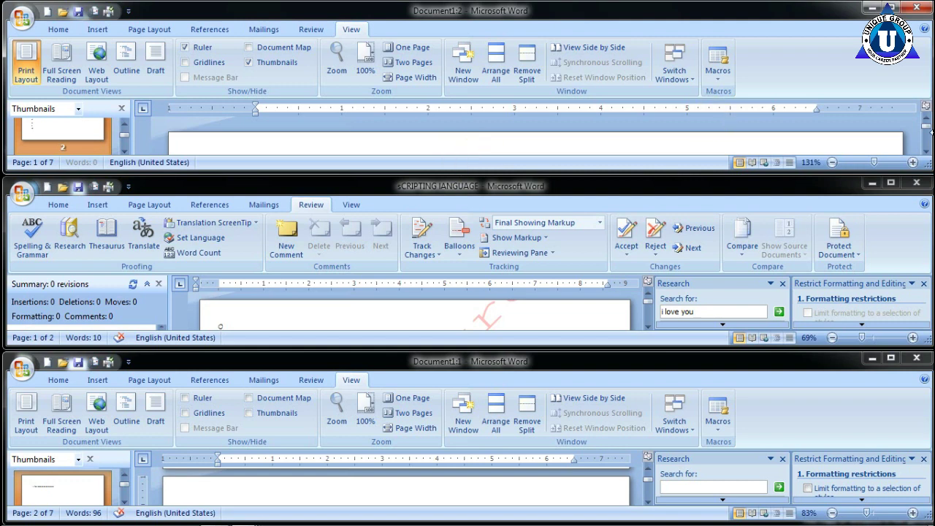
left_click(891, 358)
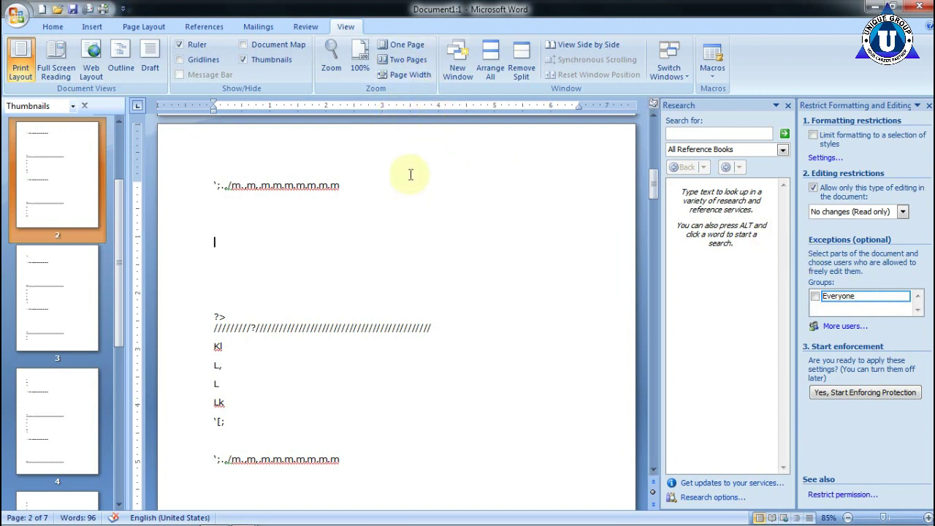
left_click(515, 64)
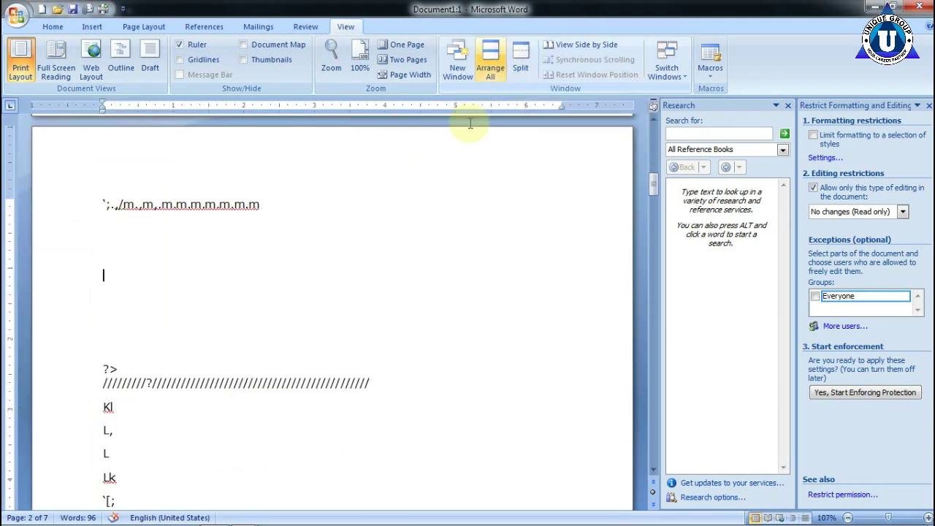
- Split the window, then double-click the split bar to rejoin the panes
left_click(521, 66)
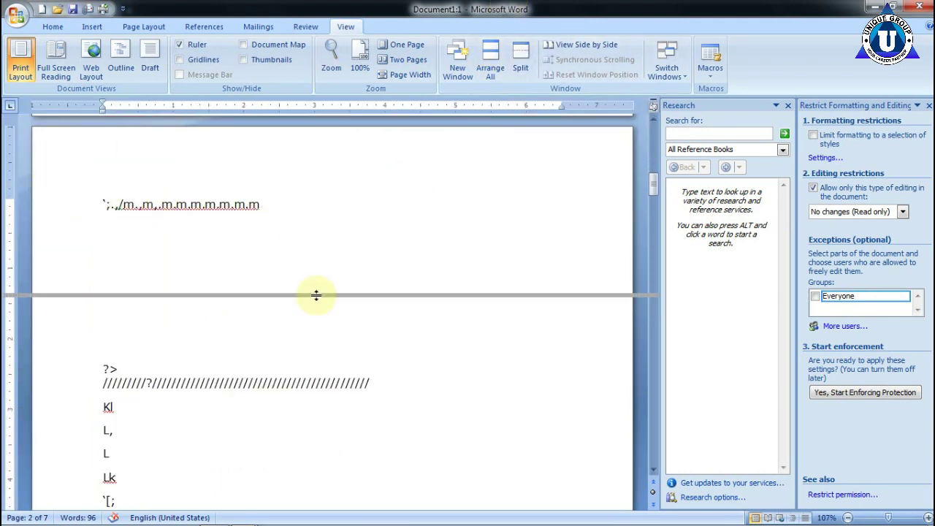
left_click(316, 294)
double_click(315, 294)
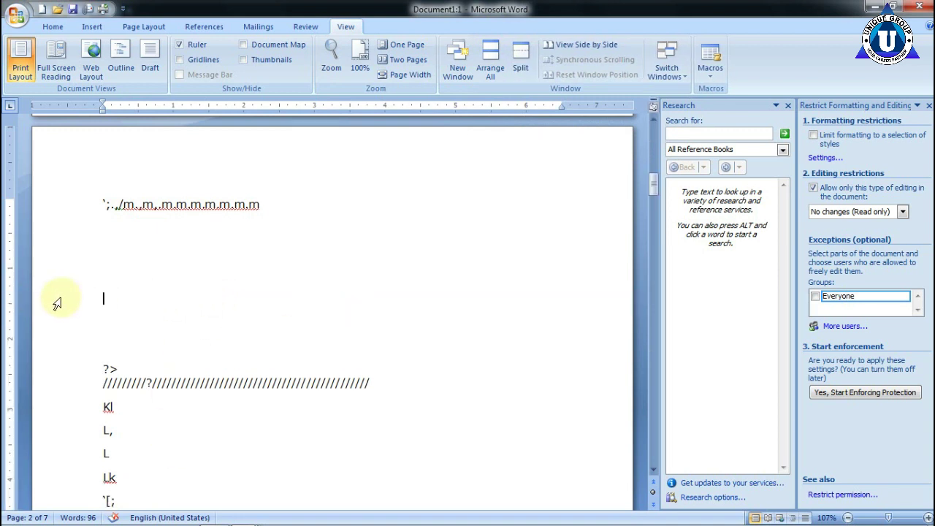
- Split the window into upper and lower panes and try View Side by Side, dismissing its choice
left_click(517, 67)
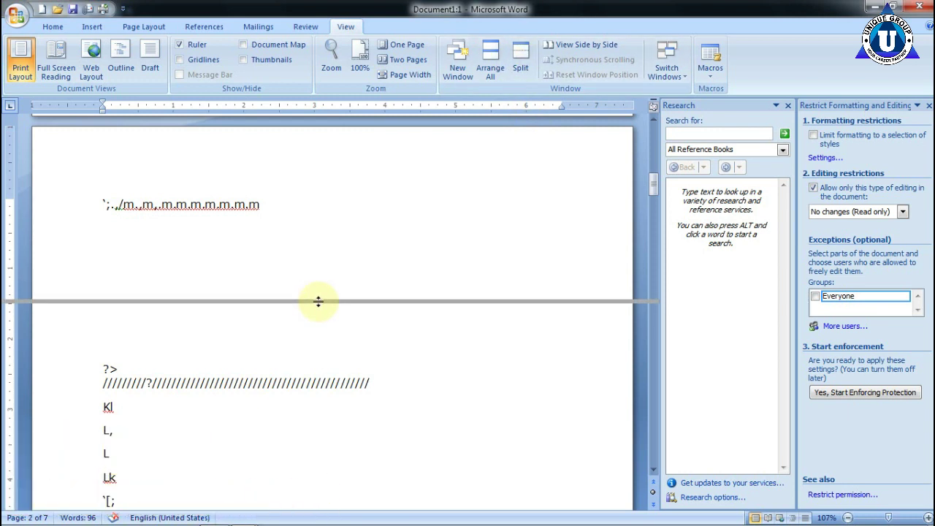
key("Escape")
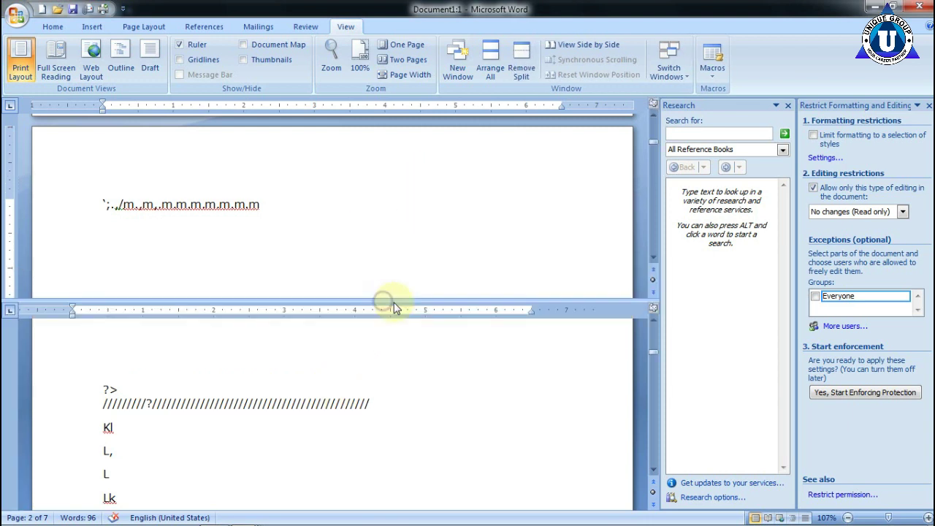
left_click(390, 304)
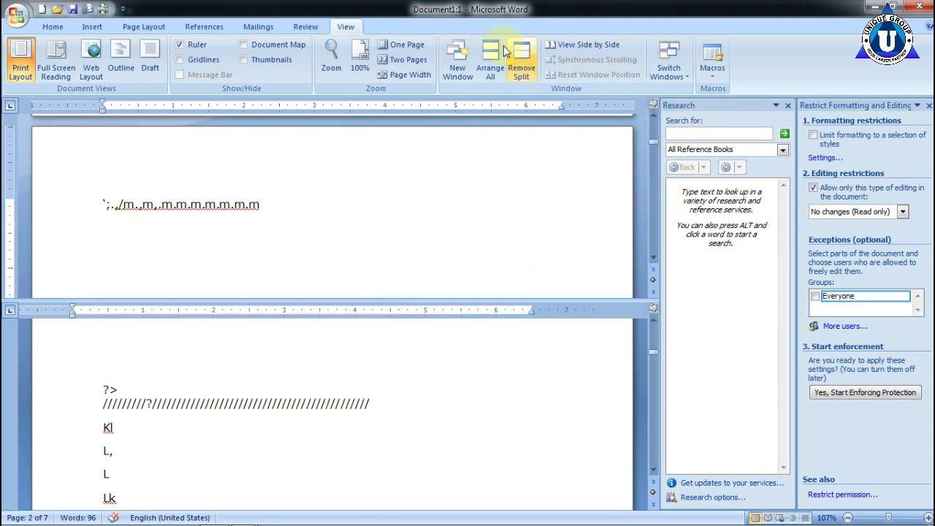
left_click(569, 53)
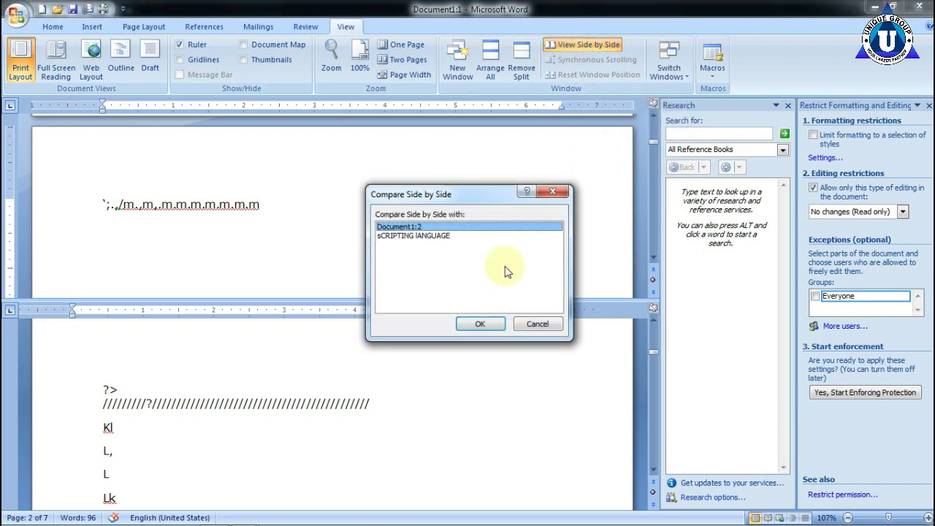
left_click(552, 193)
- Use Switch Windows to bring the scripting language document forward, then return to Document1:1
left_click(666, 70)
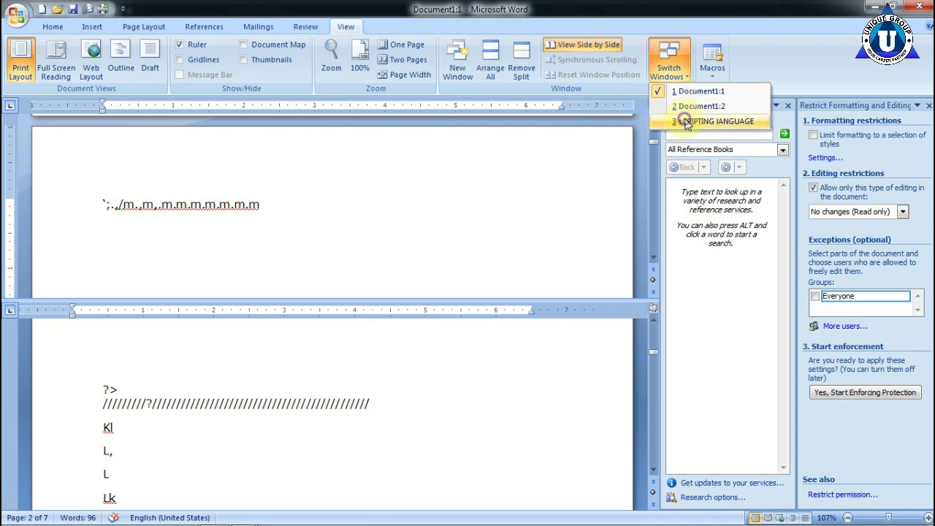
left_click(684, 121)
left_click(675, 75)
left_click(669, 71)
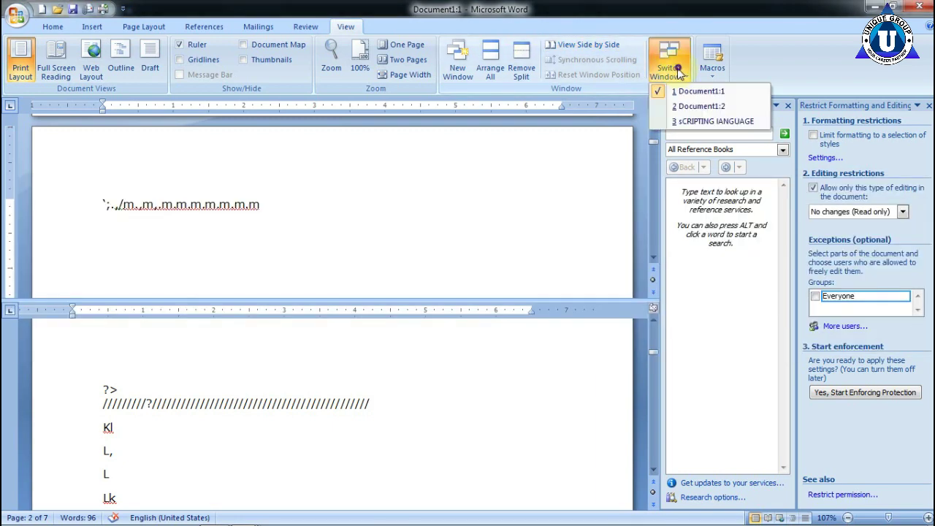
left_click(684, 92)
- Switch to Document1:2, minimize it, and show the Macros options in Document1:1
left_click(669, 71)
left_click(689, 105)
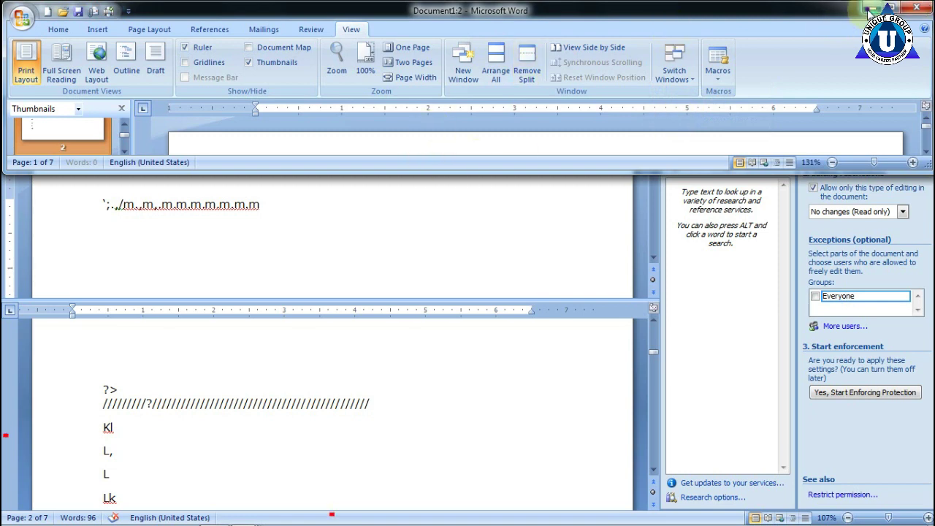
left_click(870, 7)
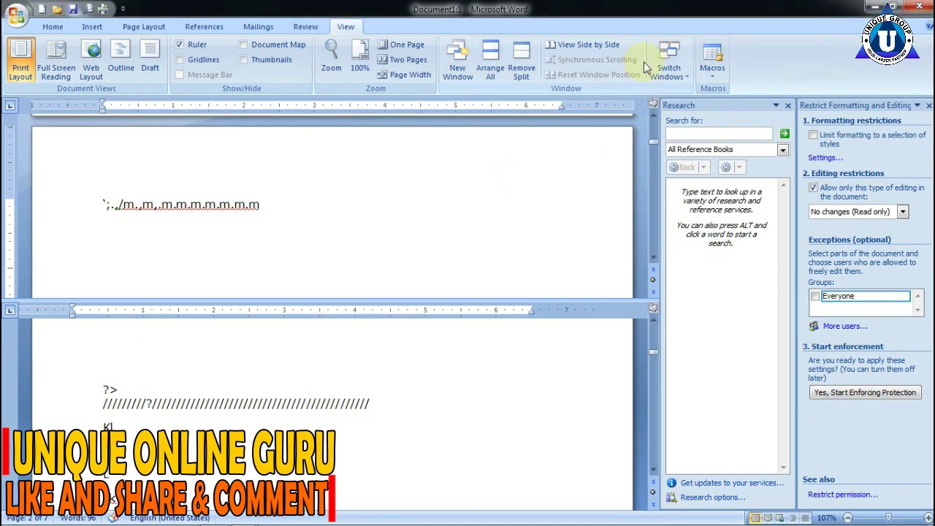
left_click(711, 80)
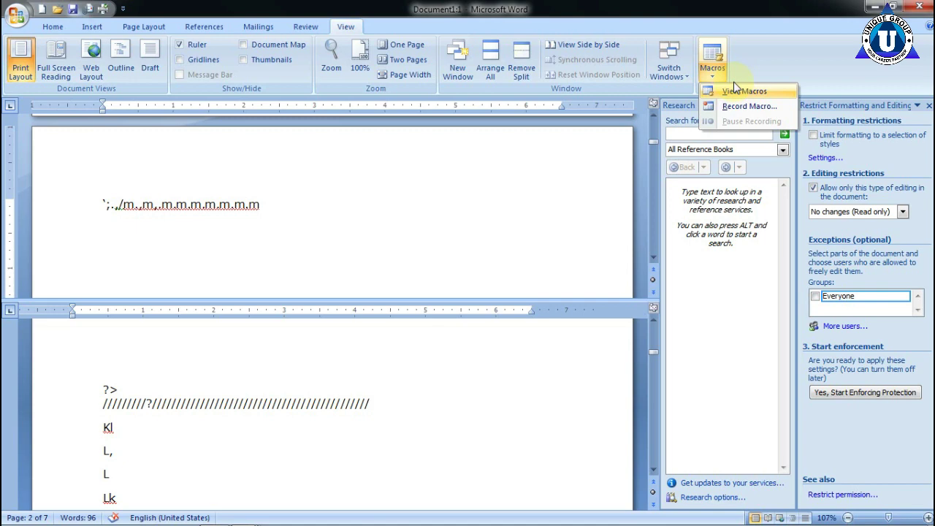
left_click(738, 91)
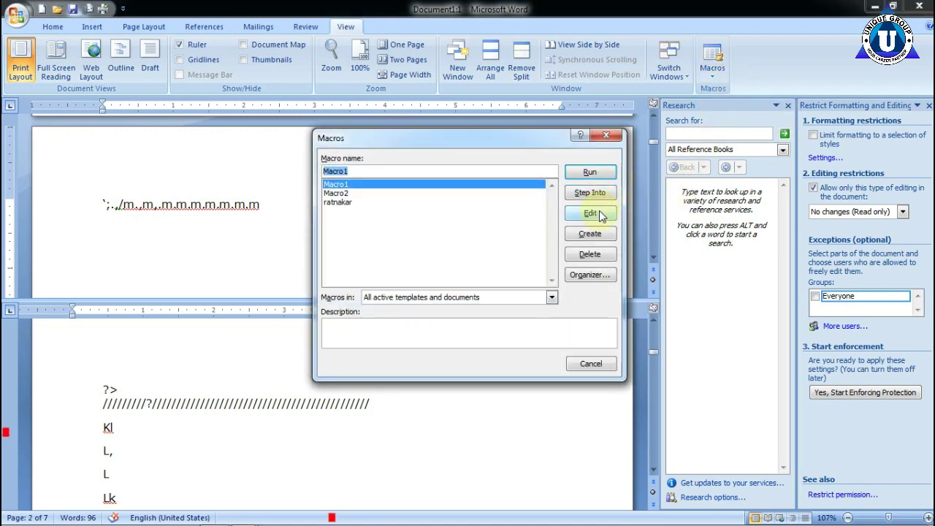
left_click(597, 212)
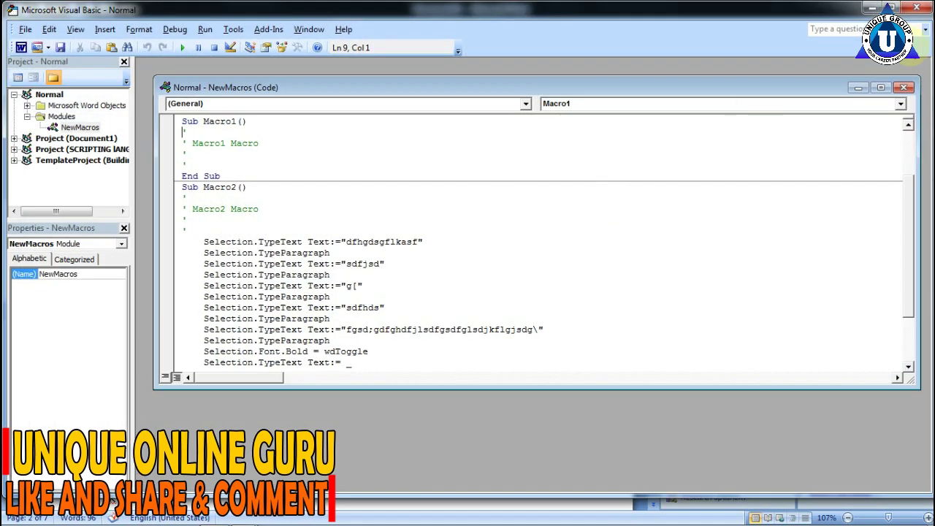
left_click(903, 89)
left_click(927, 9)
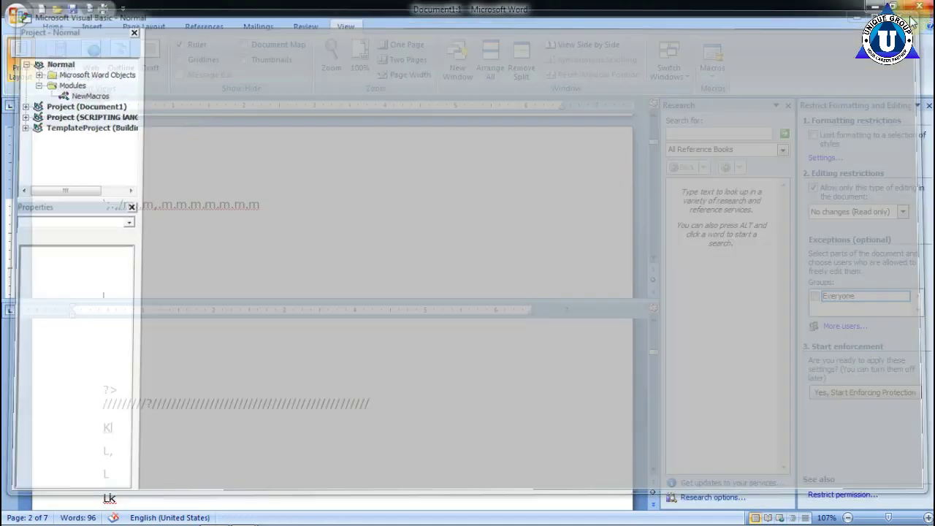
left_click(712, 54)
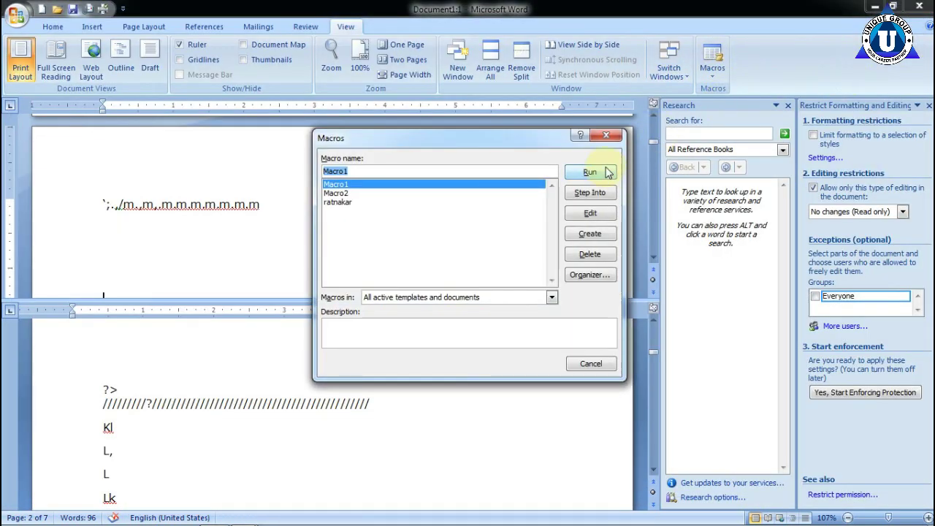
left_click(606, 136)
left_click(712, 73)
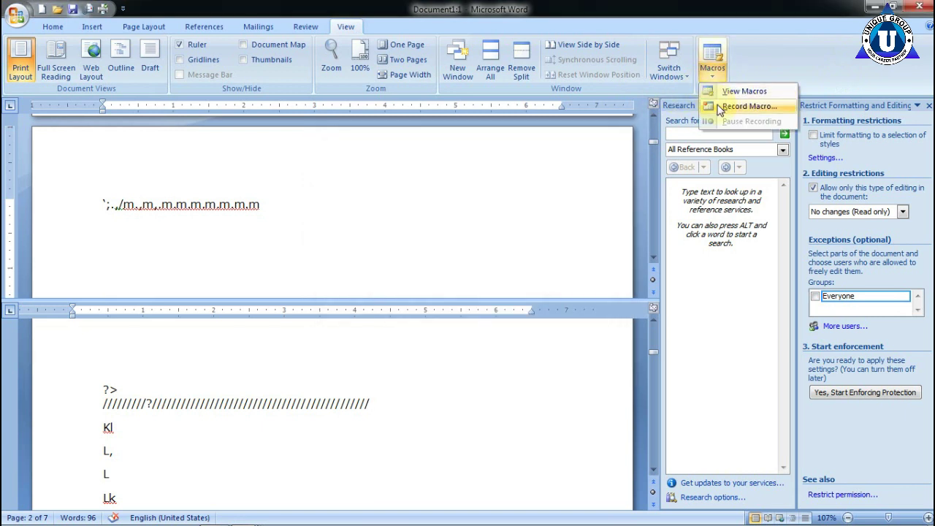
- Attempt recording a macro named '1' and dismiss the invalid macro name warning
left_click(744, 106)
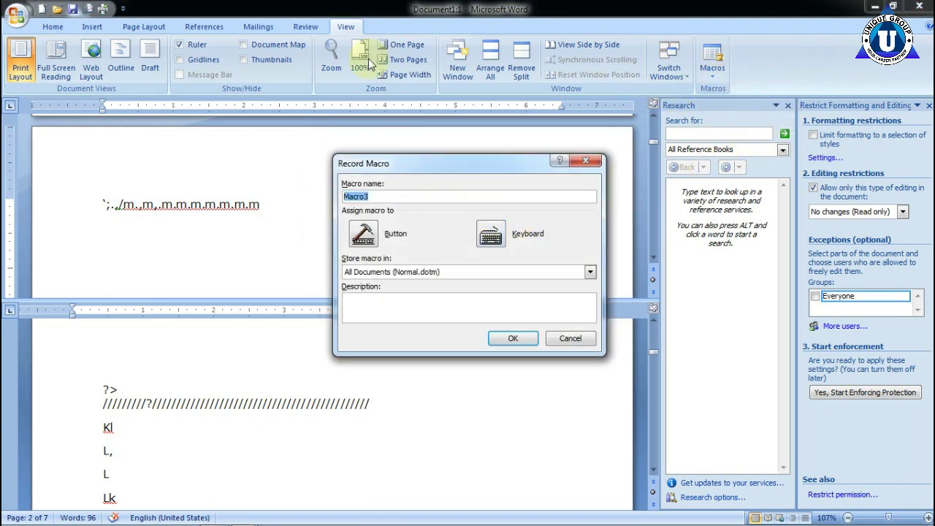
type("1234")
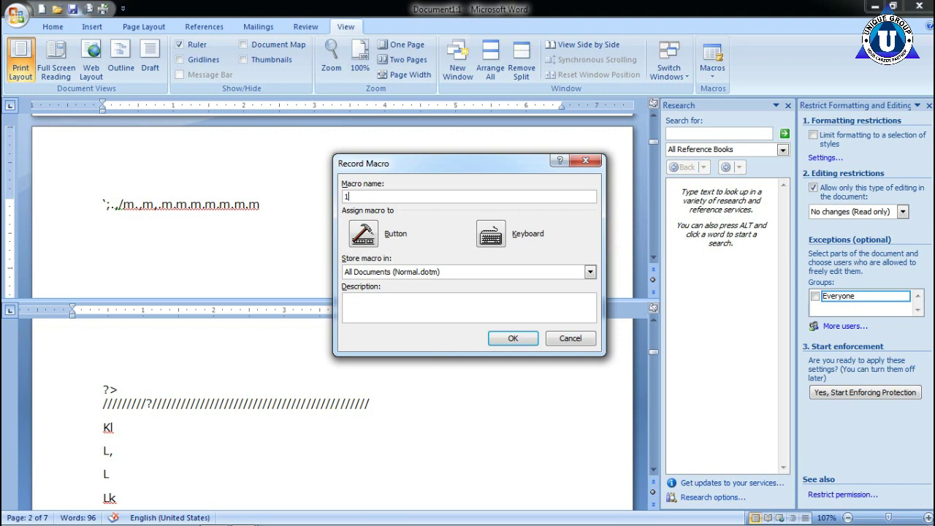
left_click(493, 243)
left_click(452, 314)
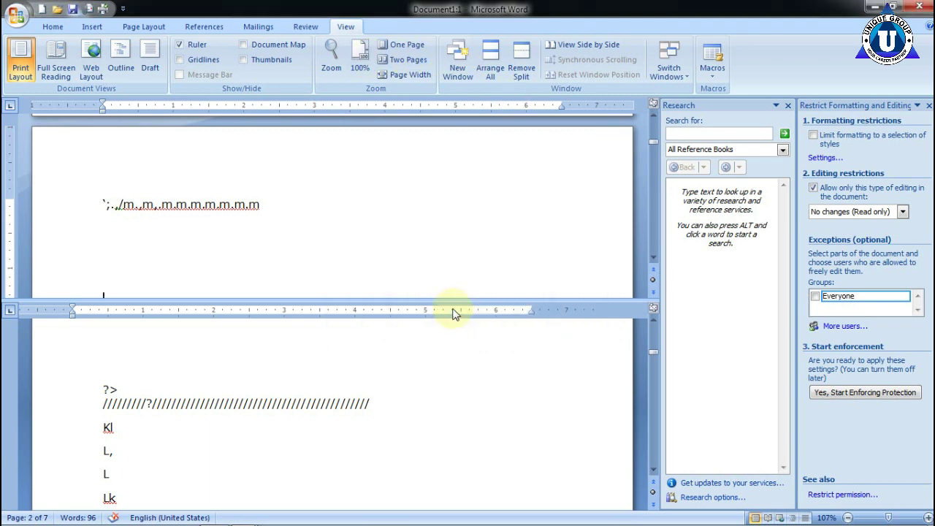
- Start recording Macro3, passing through the keyboard shortcut setup
left_click(712, 69)
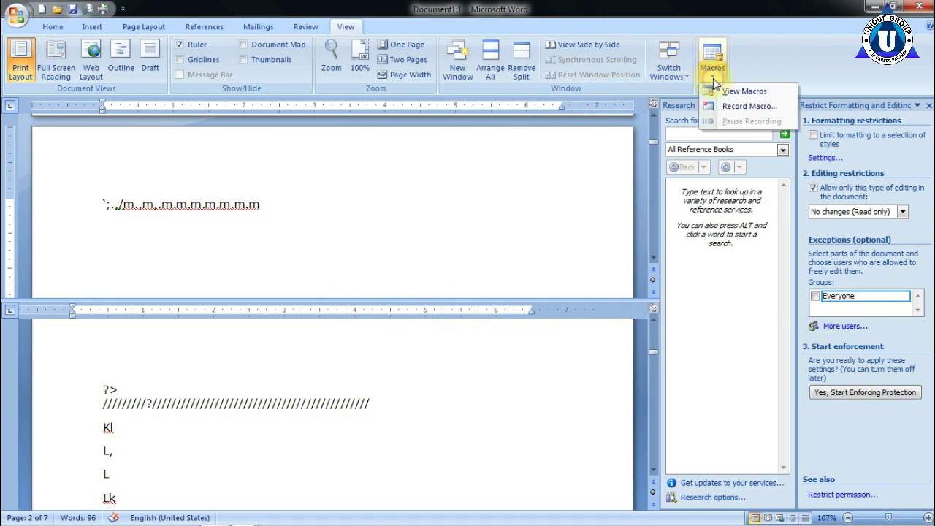
left_click(739, 107)
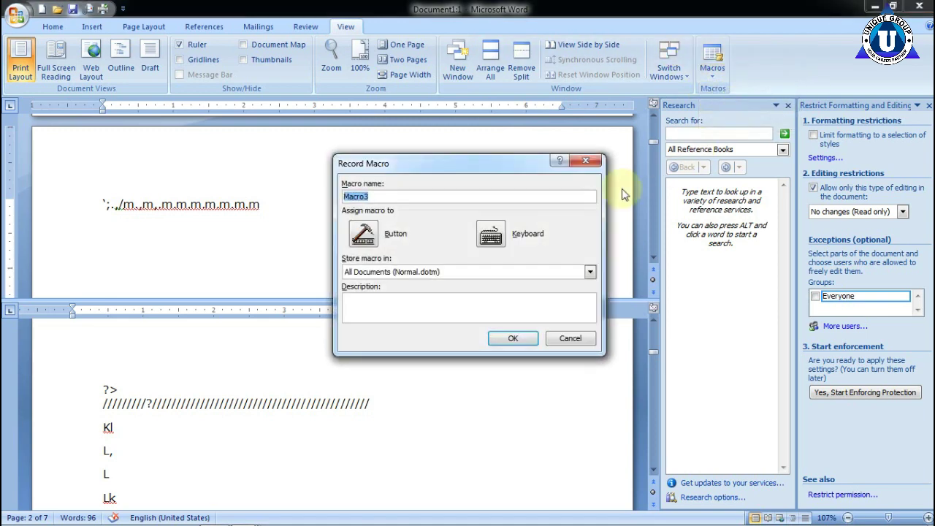
left_click(502, 226)
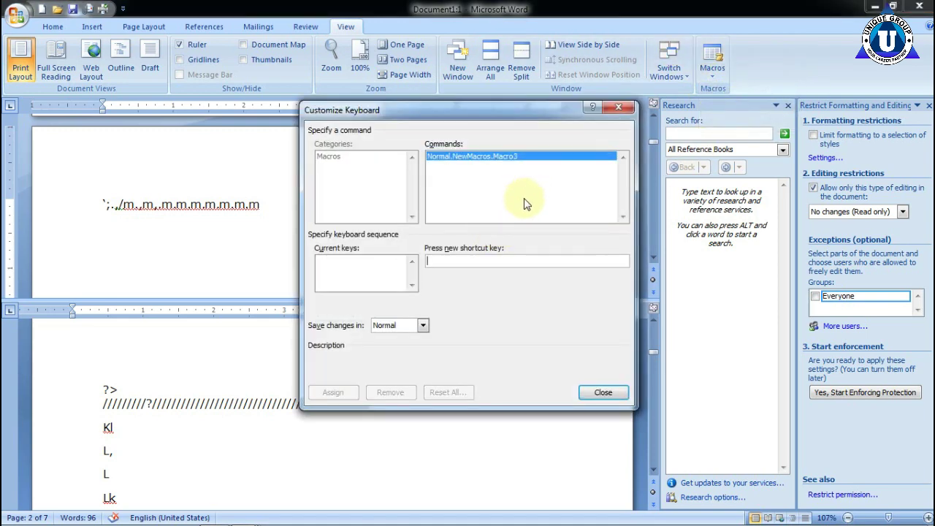
left_click(601, 392)
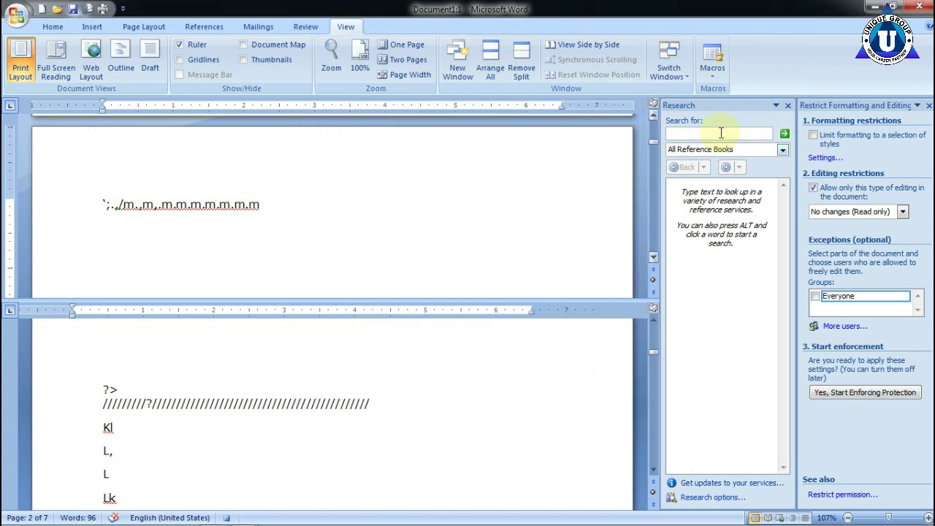
- Stop recording Macro3 from the Macros menu, checking the saved macro list
left_click(712, 74)
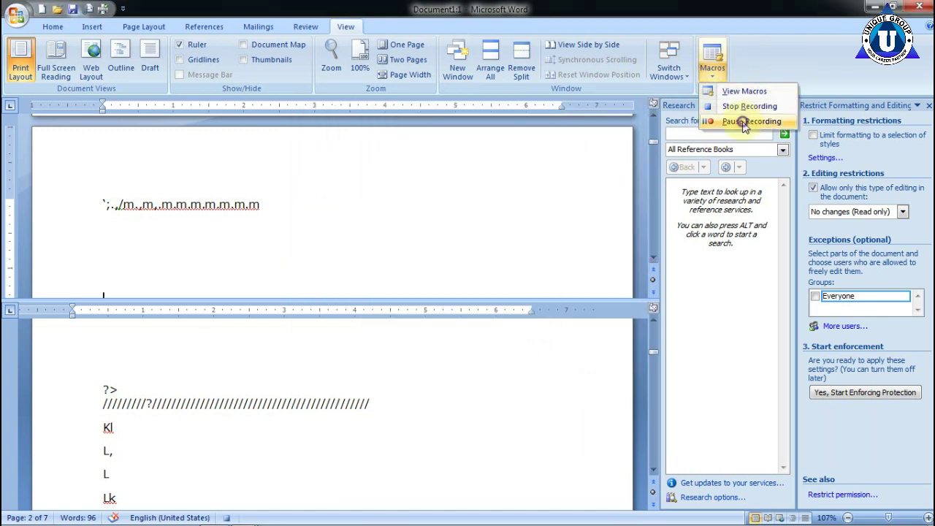
left_click(707, 62)
left_click(707, 62)
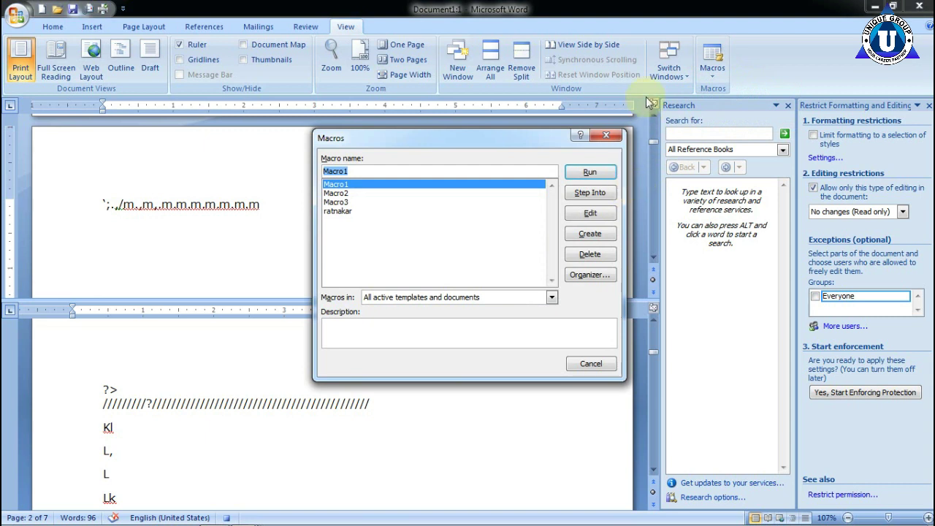
key("Escape")
left_click(712, 73)
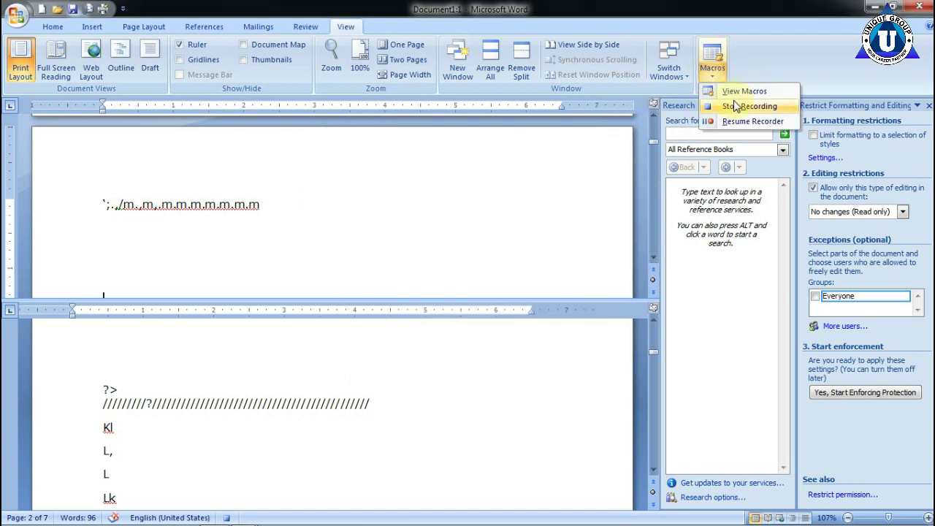
left_click(739, 108)
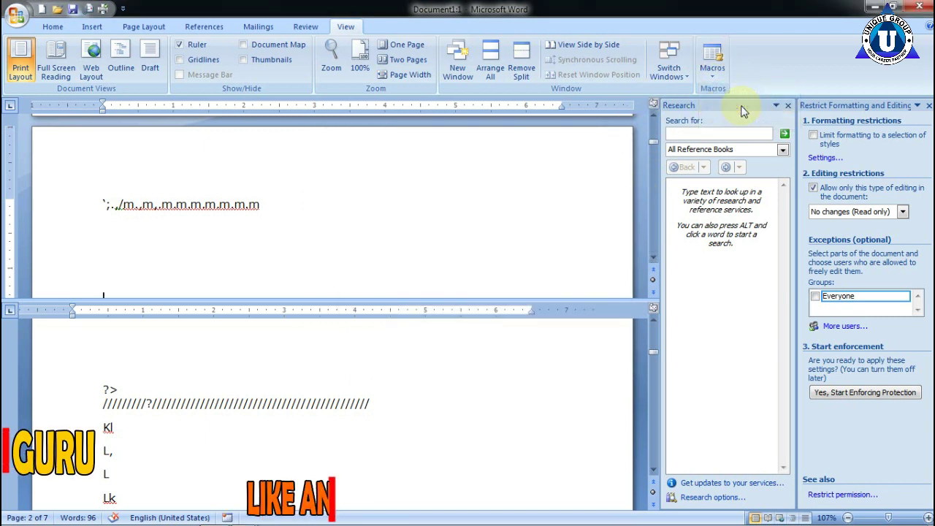
left_click(715, 72)
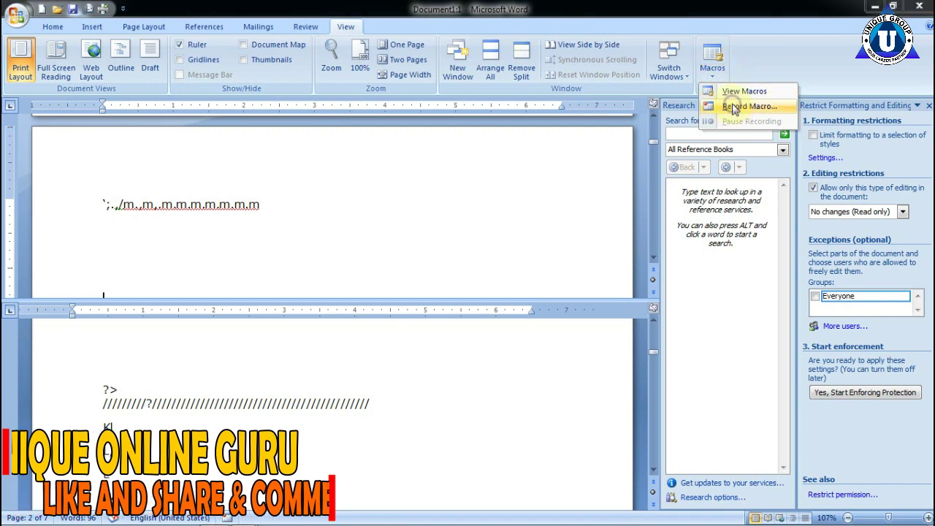
- Start recording Macro4 and assign it Alt+Ctrl+Shift+B, clearing a mistyped shortcut first
left_click(734, 107)
left_click(489, 234)
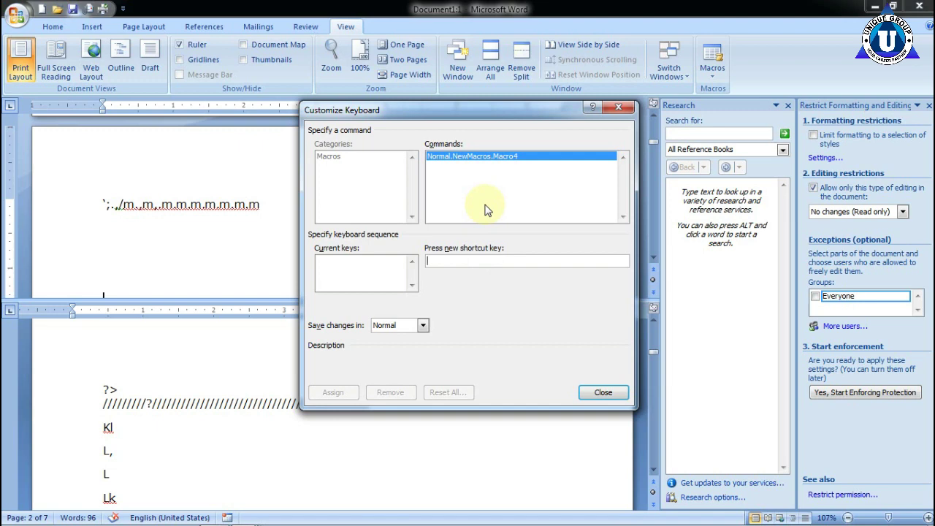
mouse_move(931, 518)
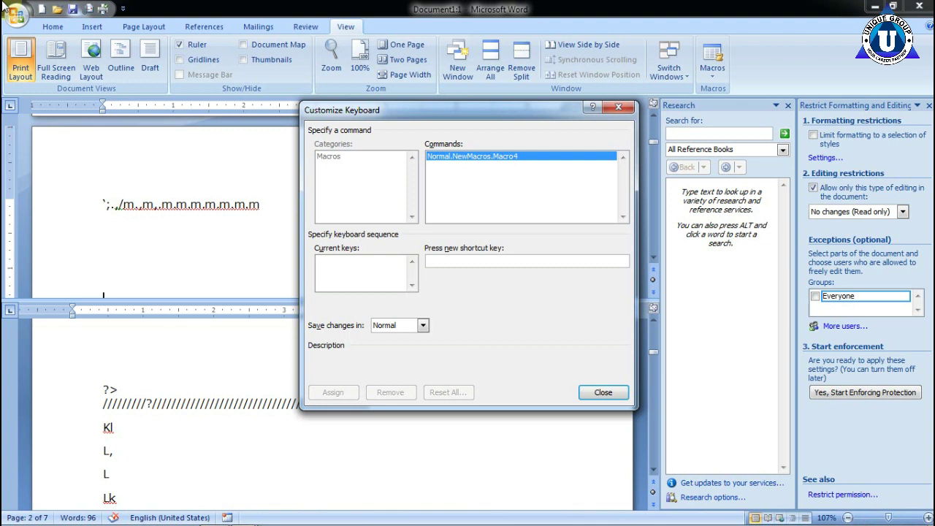
key("ctrl+alt+shift+b")
key("shift+v")
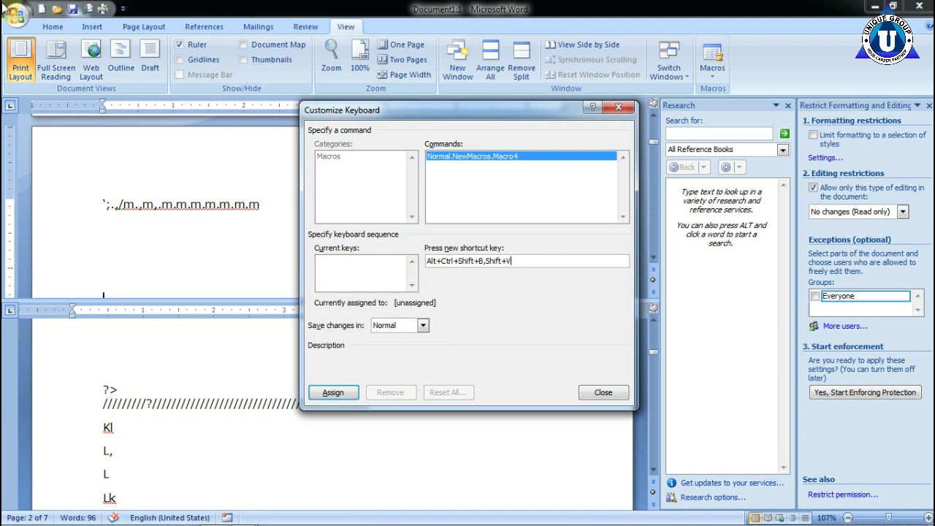
left_click_drag(521, 261, 406, 274)
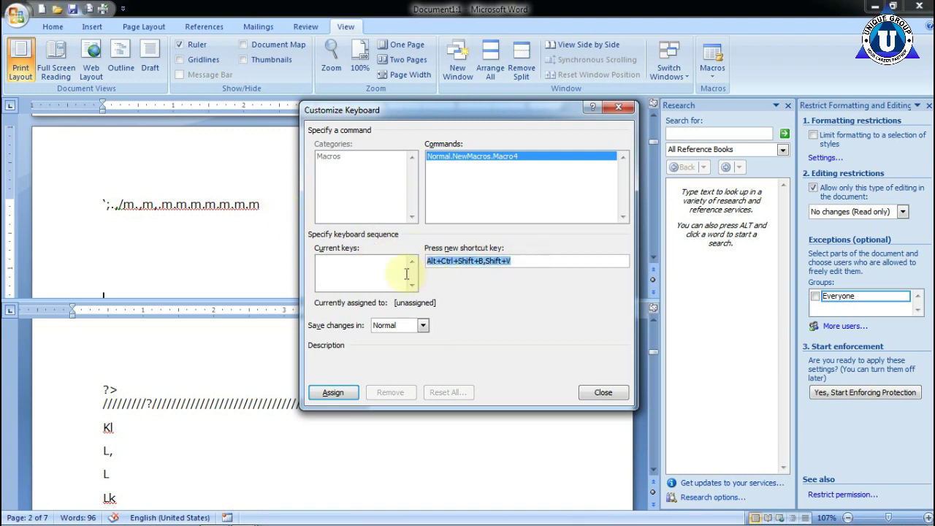
key("ctrl+alt+shift+b")
key("BackSpace")
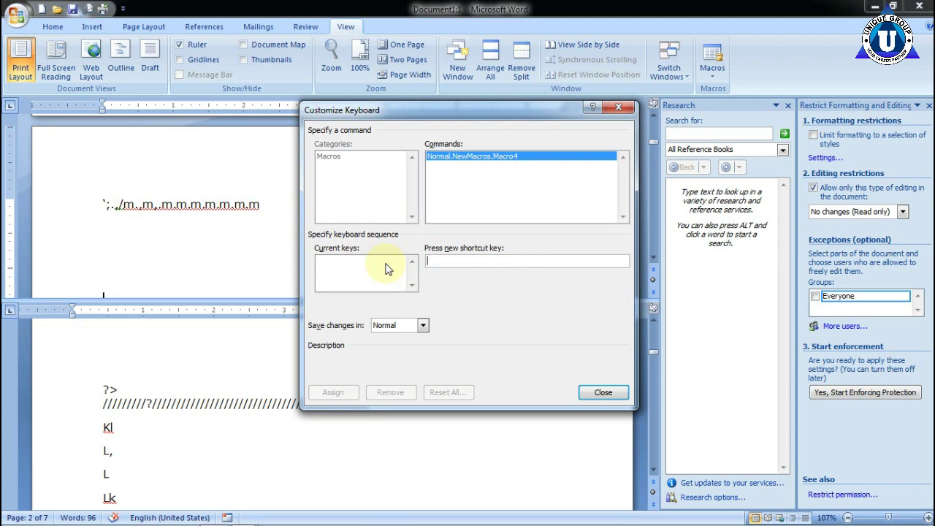
key("ctrl+alt+shift+b")
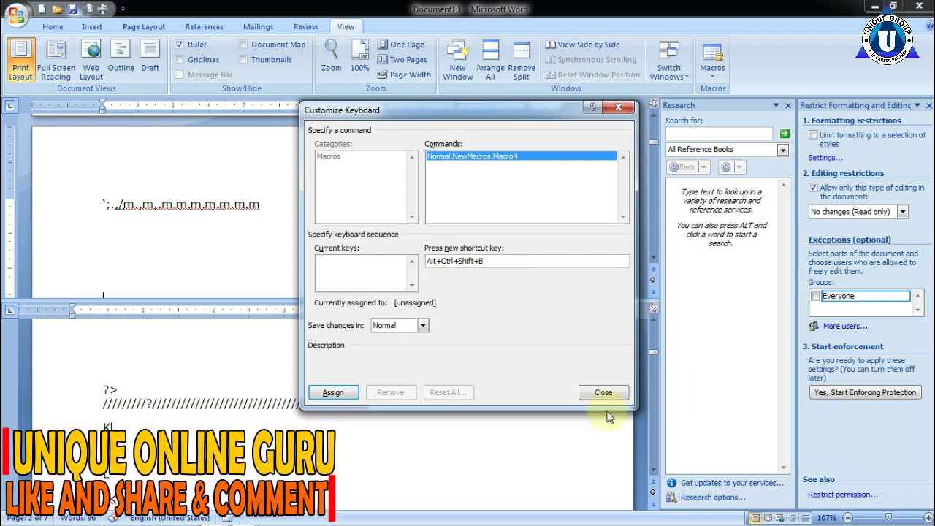
left_click(334, 393)
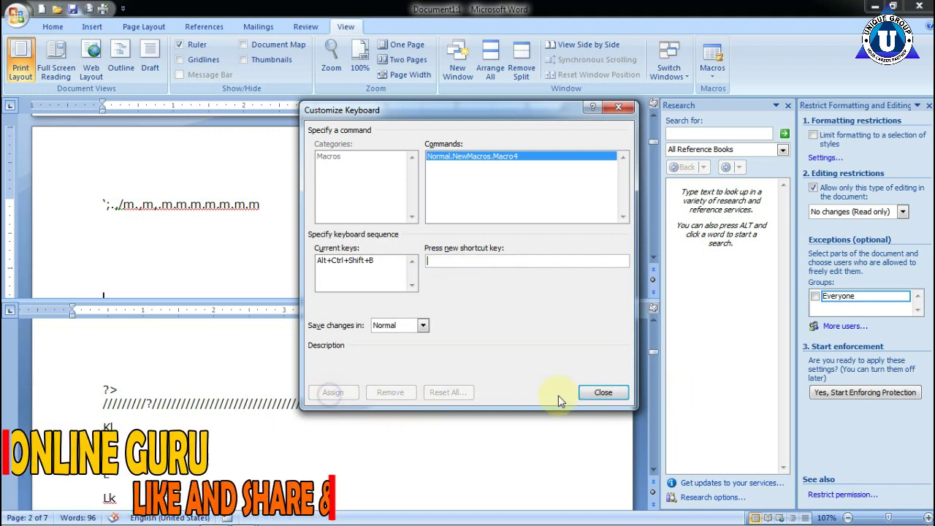
left_click(603, 393)
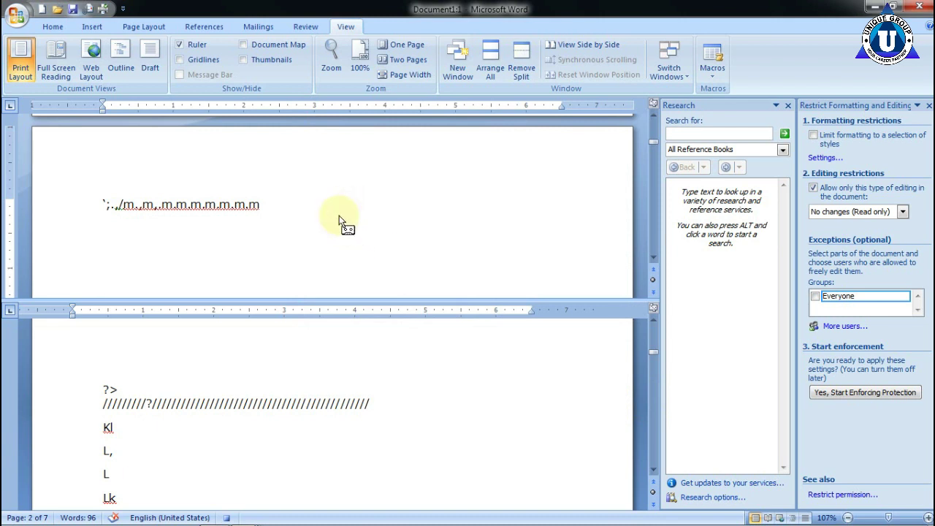
- Type several lines of random letters before the slashes line, deleting the blank lines between them
type(";l")
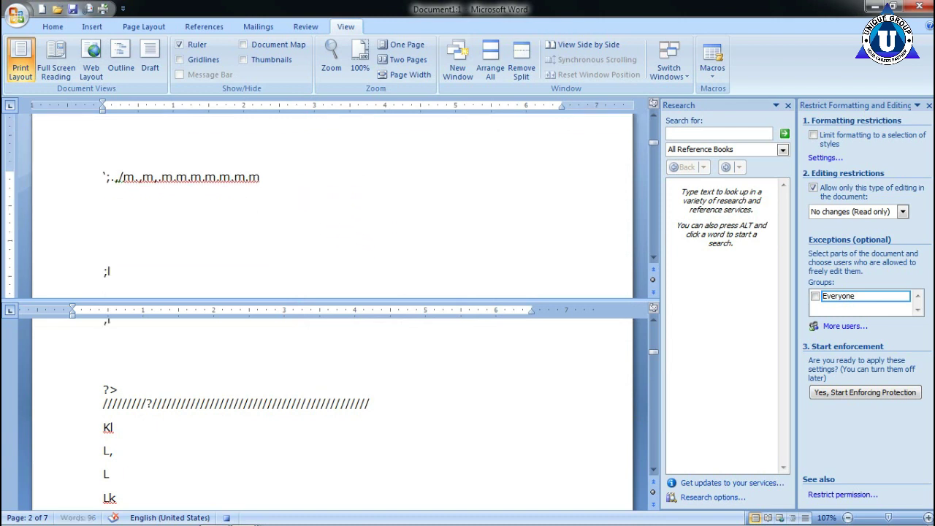
type("k;k;vkdsaf")
key("Delete")
type("csdfgfghg")
key("Delete")
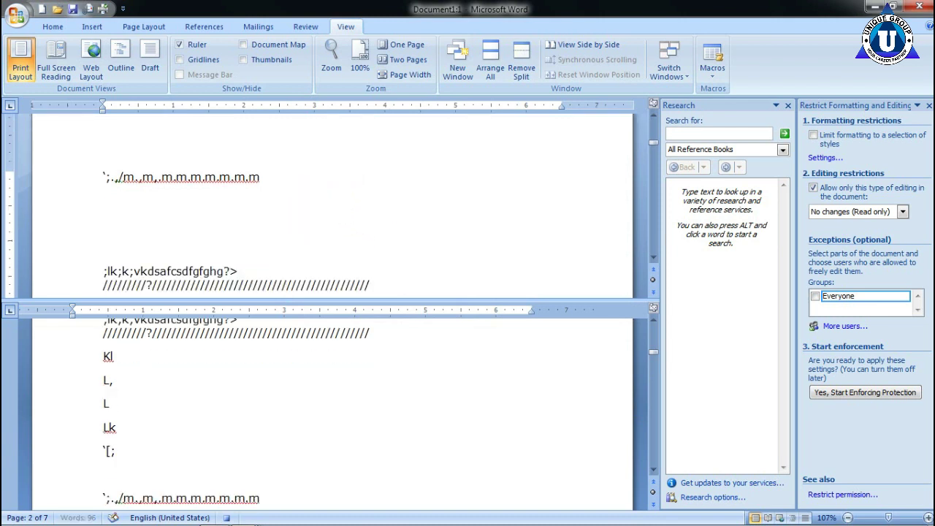
type("dgsfdghdsfgfgjdfgh")
key("Delete")
key("Delete")
key("Delete")
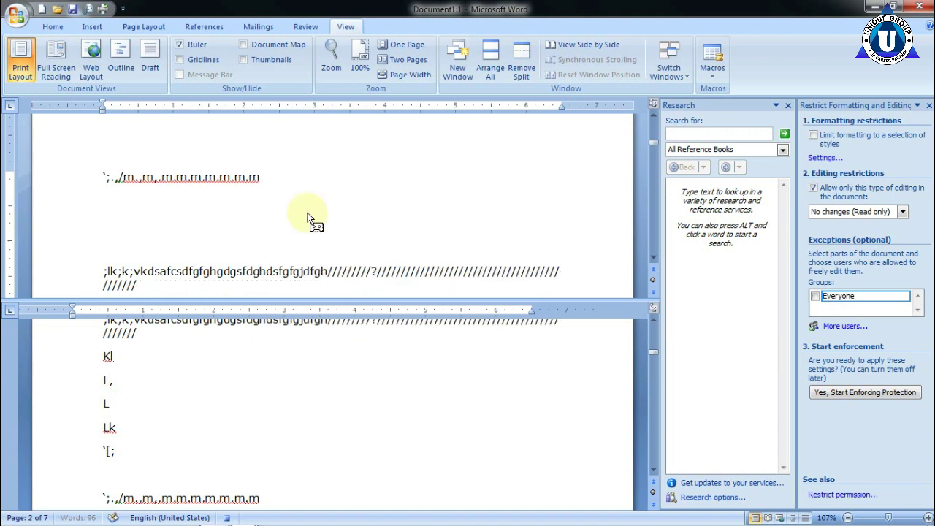
type("sfdghdf]h")
key("Return")
type("fgh")
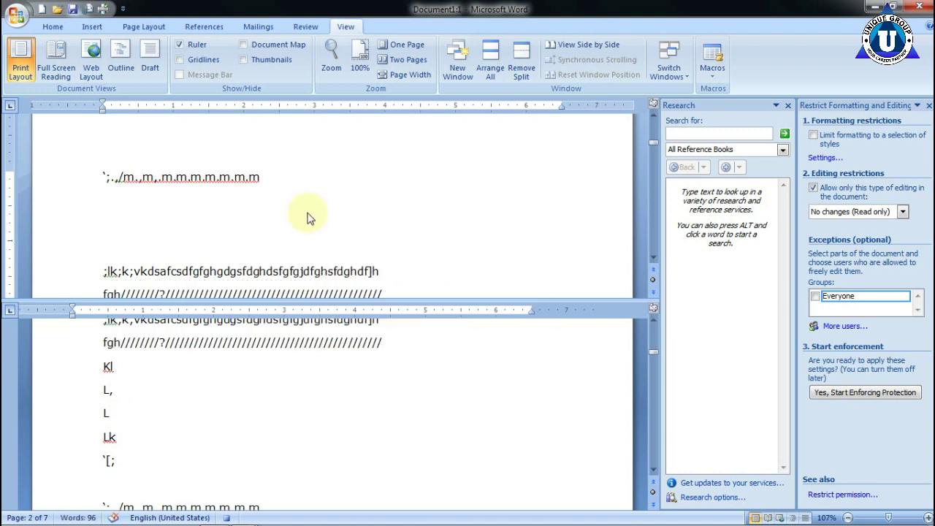
- Reapply the Normal style from the Apply Styles pane, then close the pane
key("ctrl+shift+s")
left_click(49, 159)
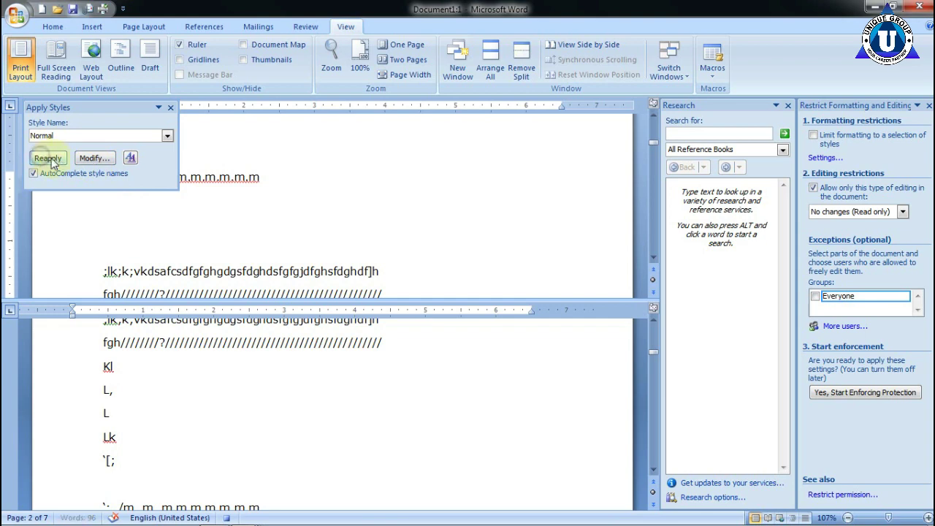
left_click(93, 158)
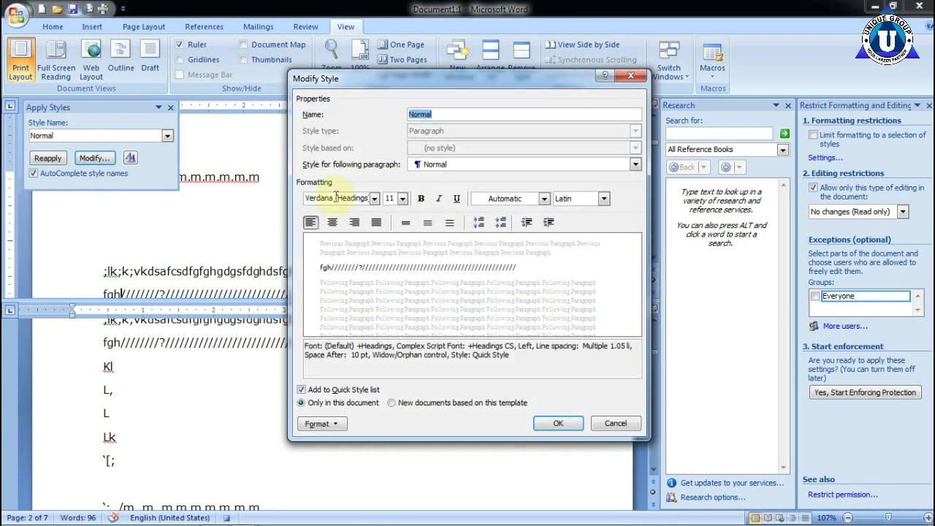
left_click(631, 75)
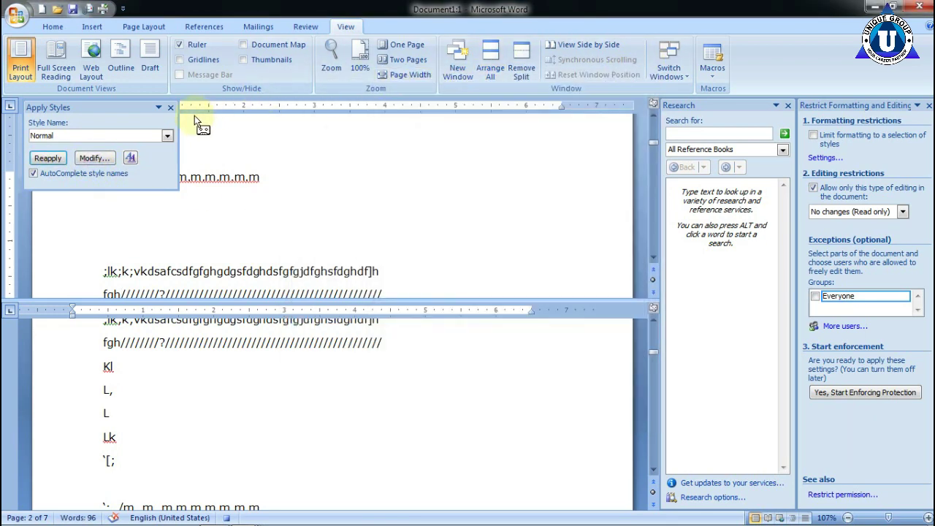
left_click(170, 108)
- Pause and then stop the Macro4 recording, checking the saved macro list
left_click(712, 58)
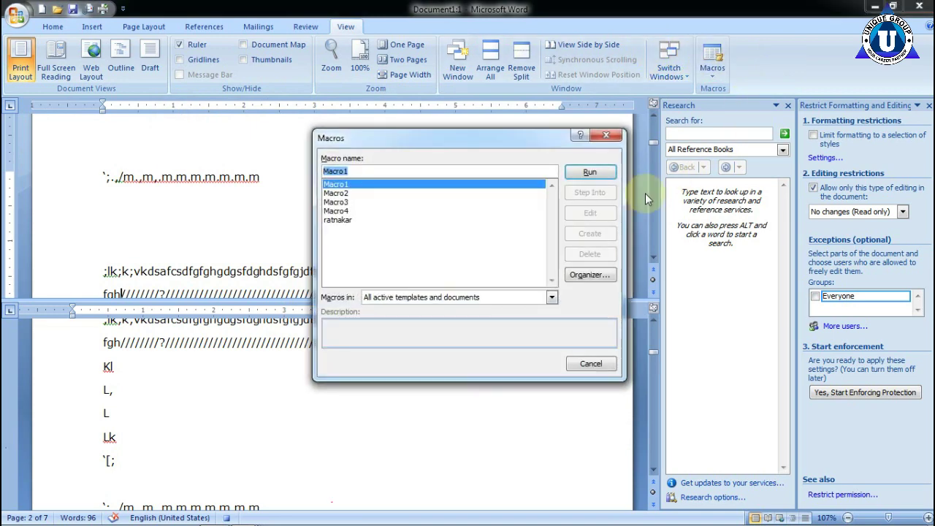
left_click(606, 136)
left_click(712, 73)
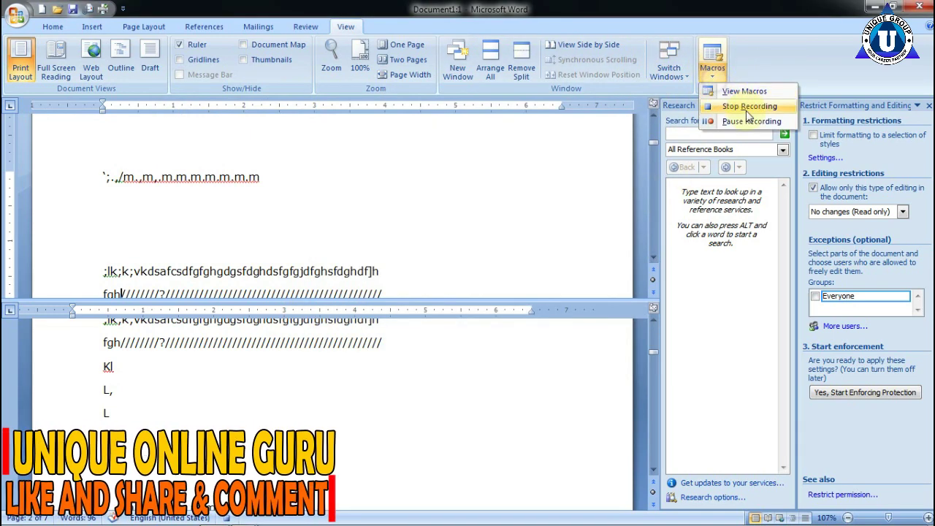
left_click(751, 122)
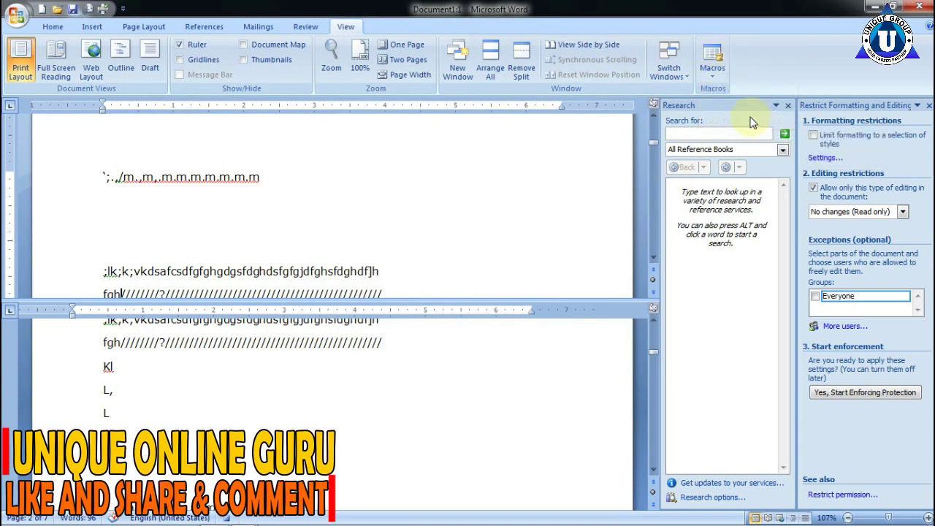
left_click(714, 75)
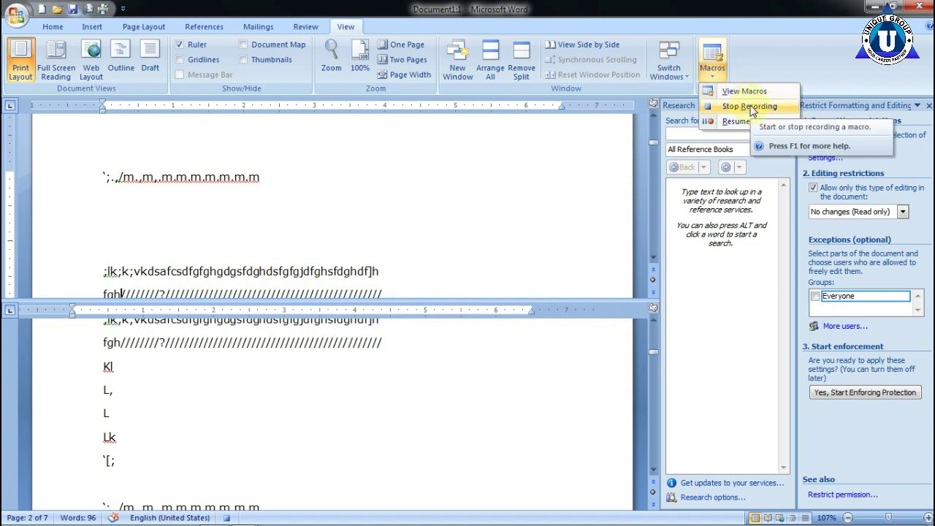
left_click(751, 107)
left_click(713, 72)
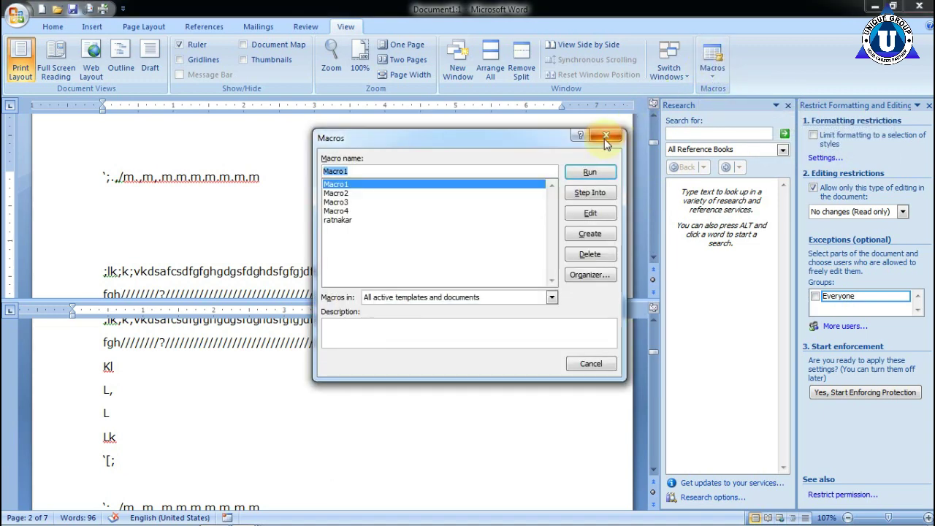
left_click(606, 135)
- Run Macro1 from the View Macros list and check the document, now at 97 words
left_click(711, 71)
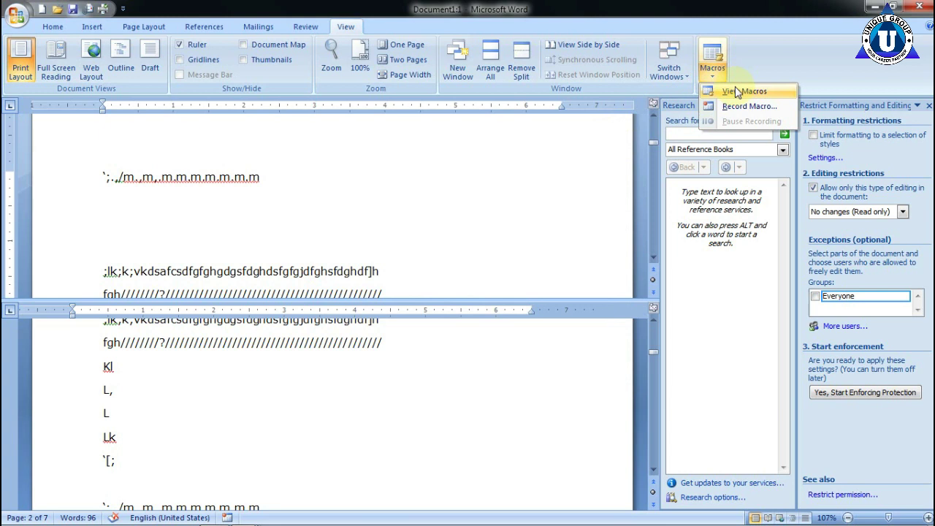
left_click(736, 91)
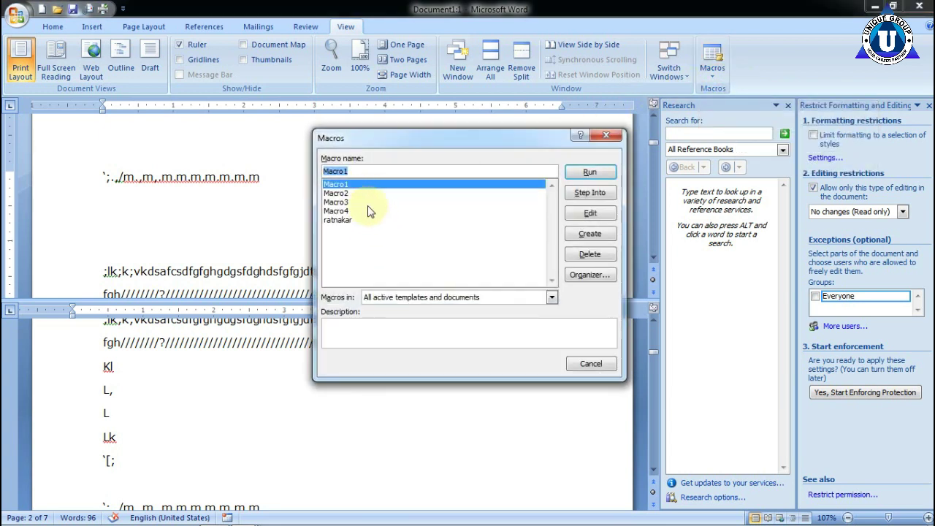
double_click(338, 184)
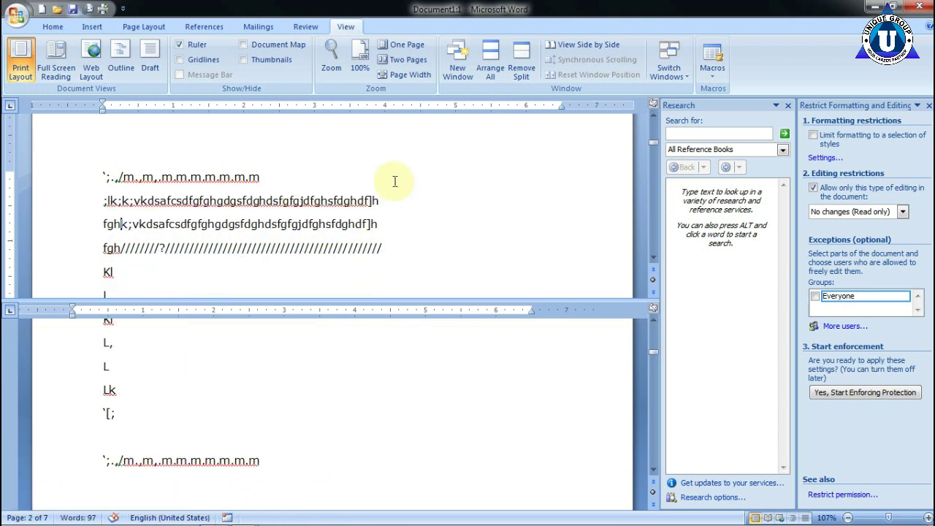
scroll(417, 204, "down", 4)
scroll(422, 212, "up", 2)
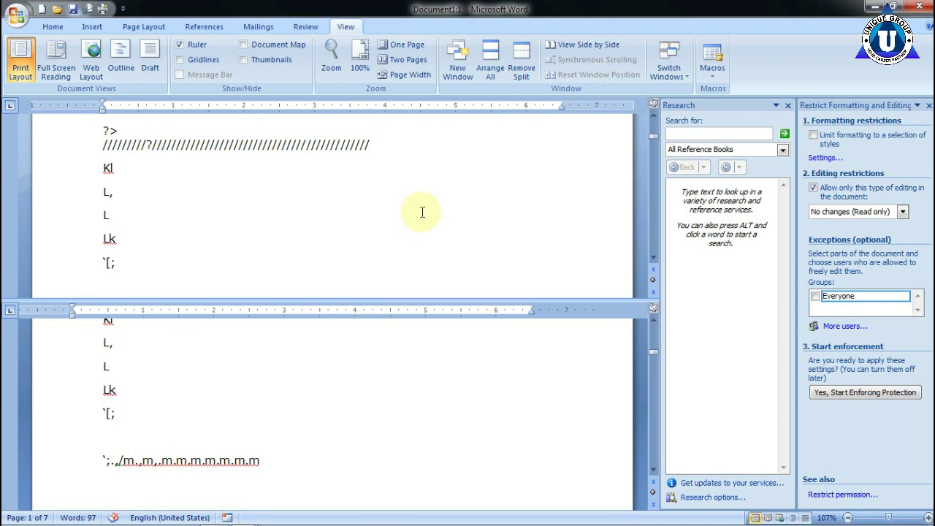